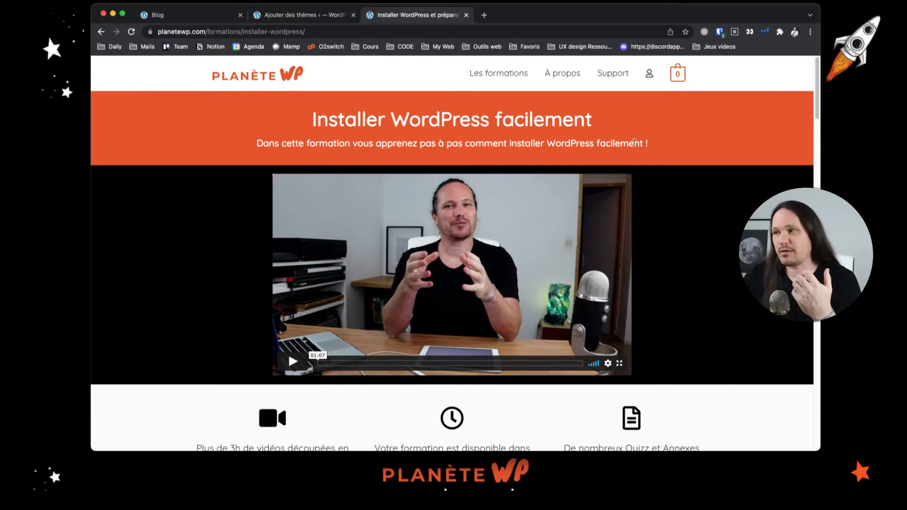
Look through the "Installer WordPress facilement" course page, including its features, sign-up section and chapter outline.
{"action": "scroll", "coordinate": [678, 146], "scroll_direction": "down", "scroll_amount": 10}
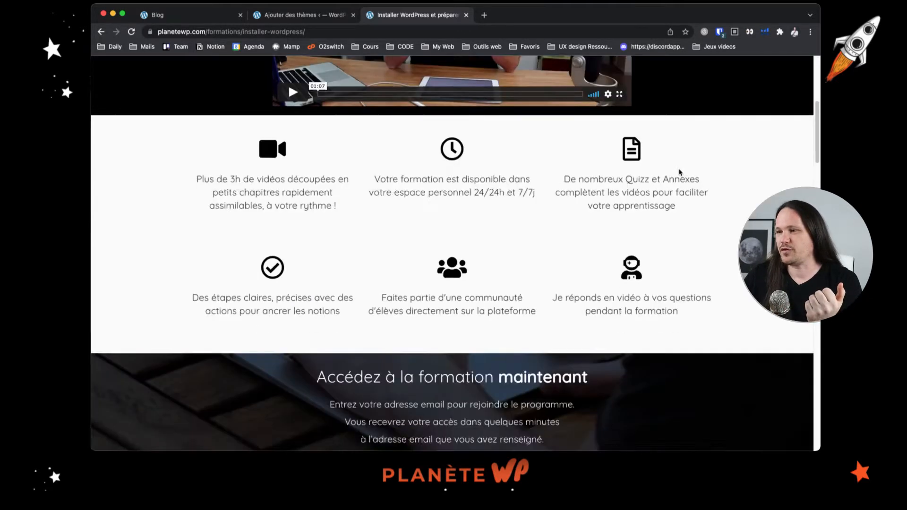
{"action": "scroll", "coordinate": [278, 140], "scroll_direction": "down", "scroll_amount": 3}
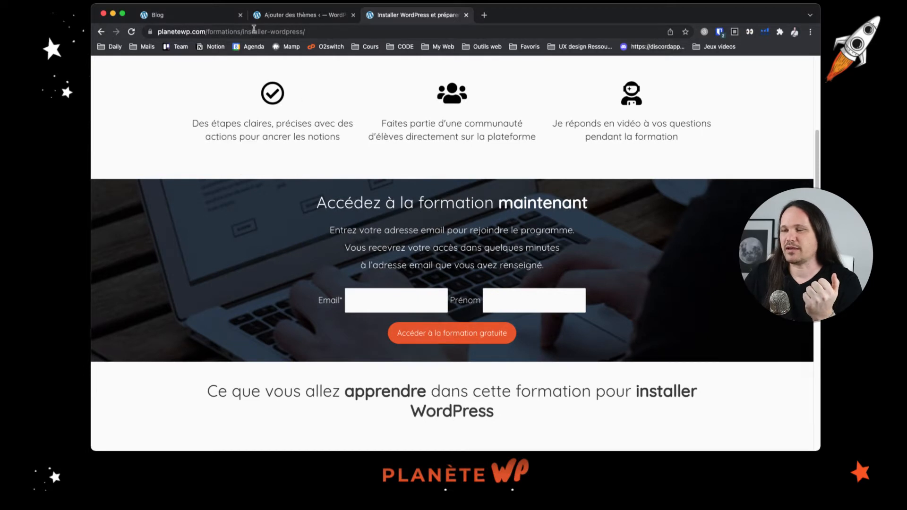
{"action": "scroll", "coordinate": [442, 224], "scroll_direction": "up", "scroll_amount": 10}
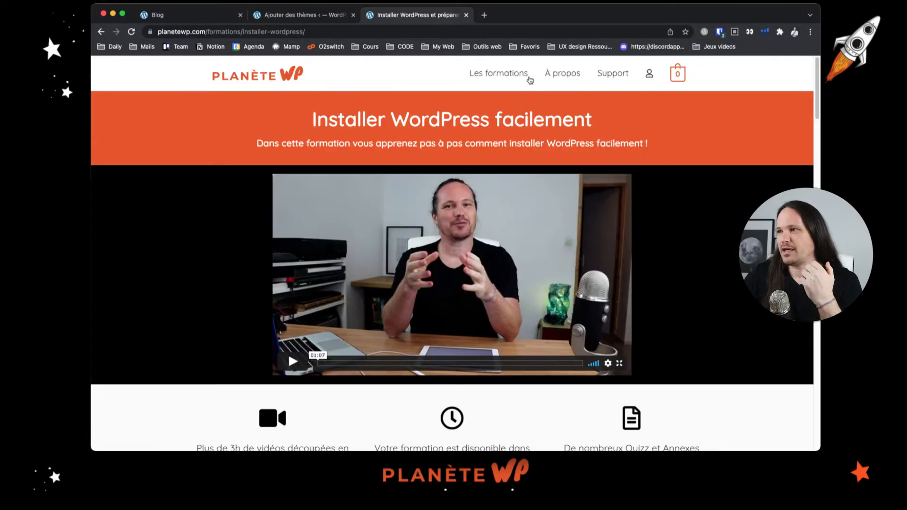
{"action": "scroll", "coordinate": [698, 307], "scroll_direction": "down", "scroll_amount": 10}
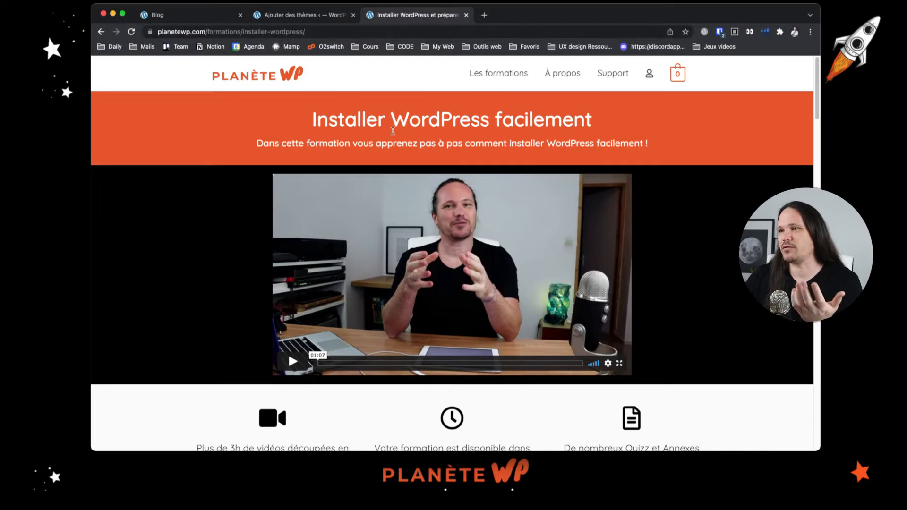
{"action": "scroll", "coordinate": [424, 200], "scroll_direction": "down", "scroll_amount": 3}
{"action": "scroll", "coordinate": [423, 200], "scroll_direction": "down", "scroll_amount": 8}
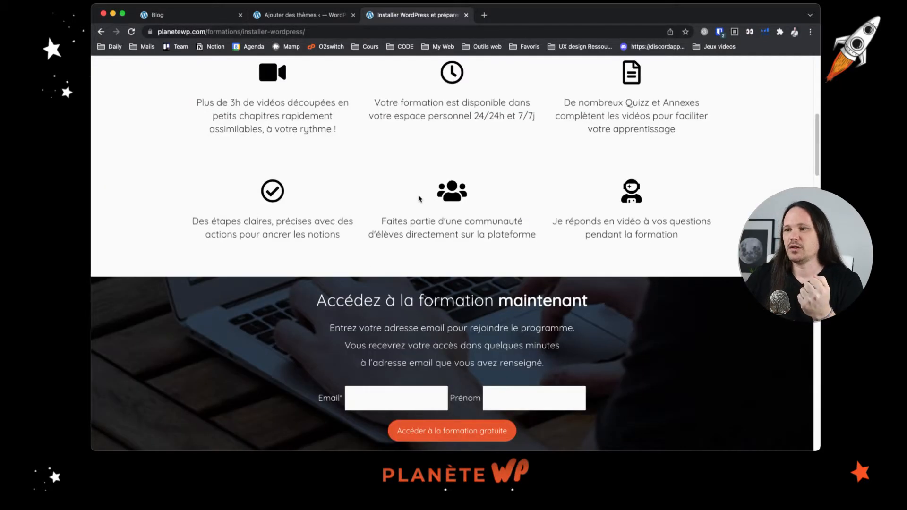
{"action": "scroll", "coordinate": [419, 199], "scroll_direction": "down", "scroll_amount": 4}
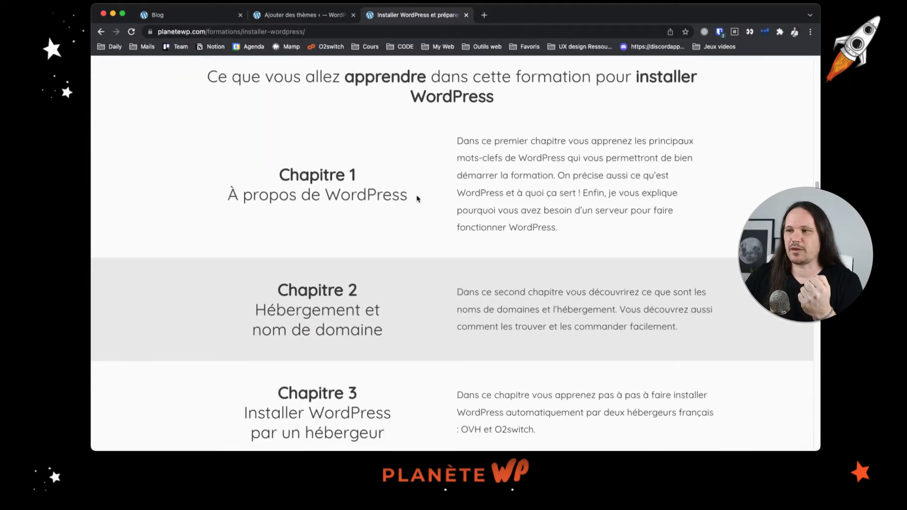
{"action": "scroll", "coordinate": [417, 198], "scroll_direction": "down", "scroll_amount": 4}
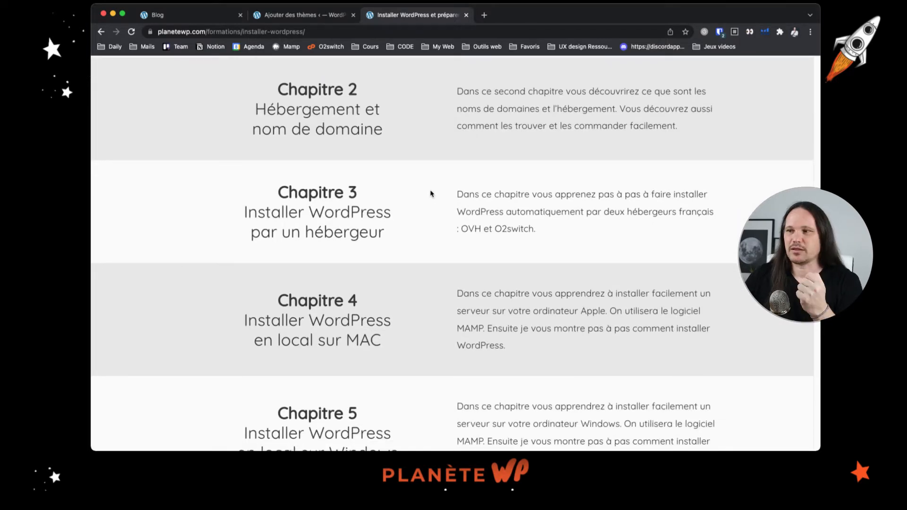
{"action": "scroll", "coordinate": [430, 186], "scroll_direction": "up", "scroll_amount": 2}
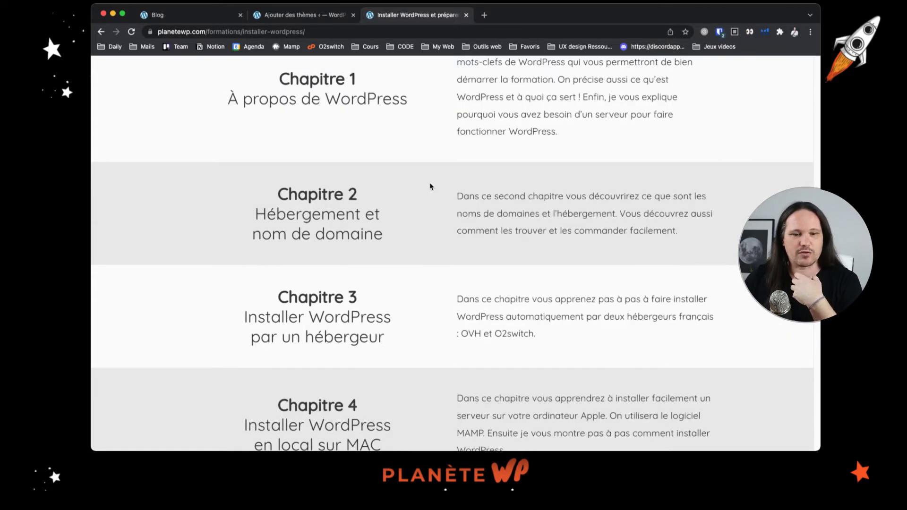
{"action": "scroll", "coordinate": [430, 187], "scroll_direction": "up", "scroll_amount": 10}
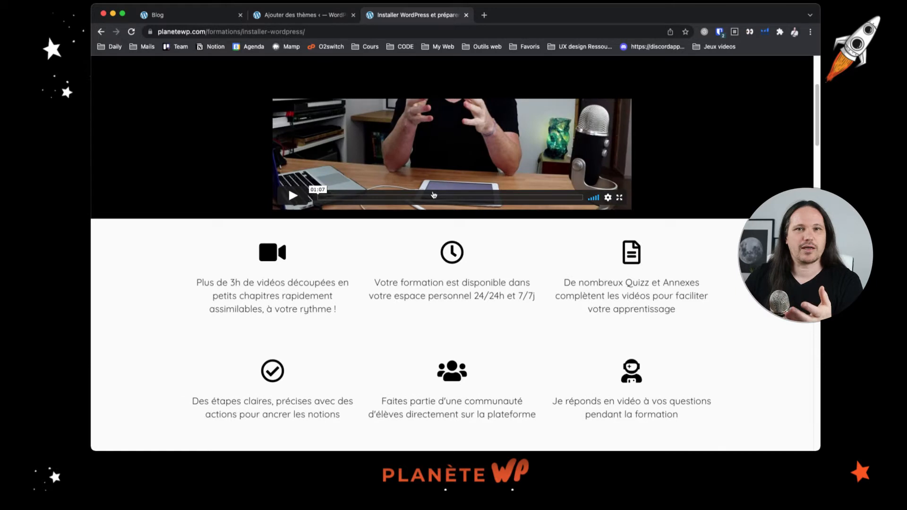
{"action": "scroll", "coordinate": [434, 194], "scroll_direction": "up", "scroll_amount": 3}
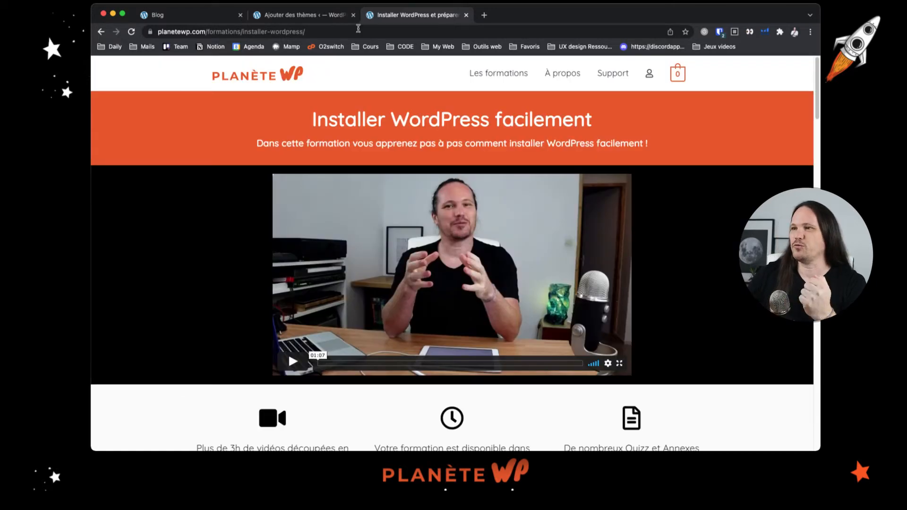
Return to the site's theme installation page and open the details and preview of the OceanWP theme.
{"action": "left_click", "coordinate": [194, 15]}
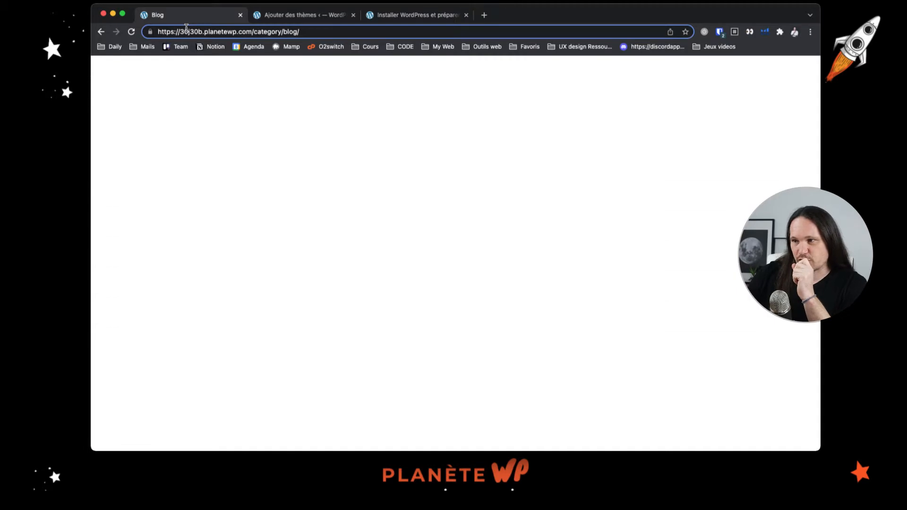
{"action": "left_click", "coordinate": [300, 16]}
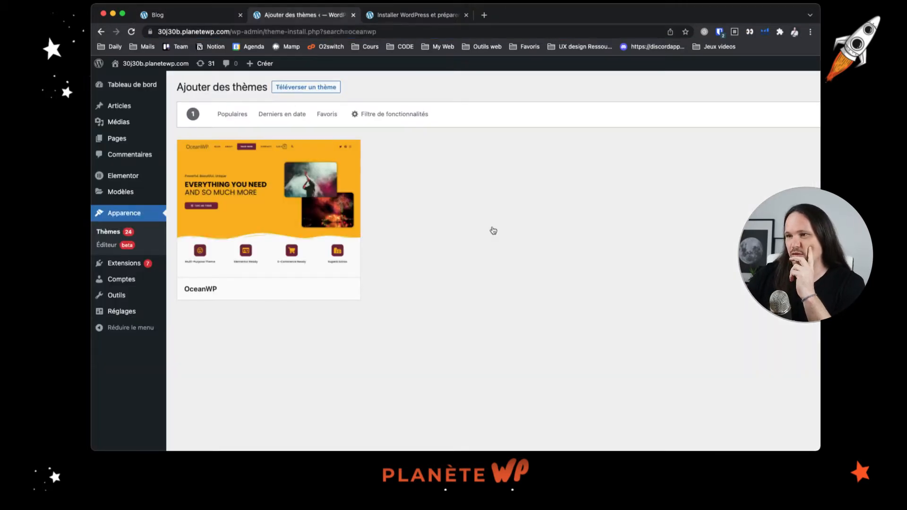
{"action": "mouse_move", "coordinate": [267, 208]}
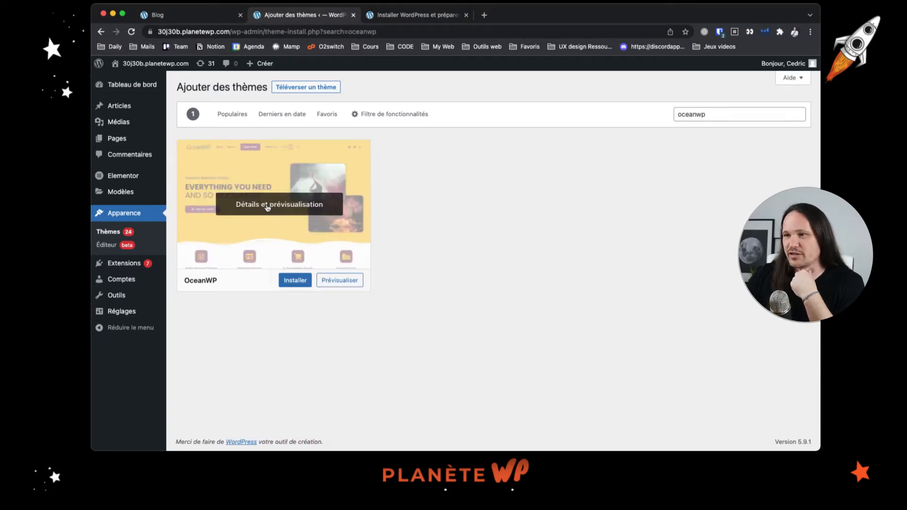
{"action": "left_click", "coordinate": [298, 212]}
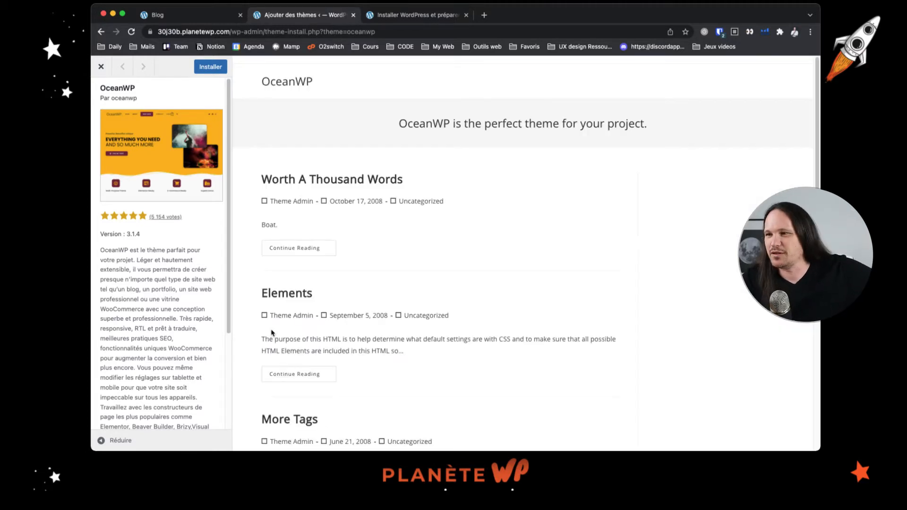
Read the OceanWP theme's description in its details, including what it says about lightness and extensible code, and check its version.
{"action": "scroll", "coordinate": [221, 340], "scroll_direction": "down", "scroll_amount": 3}
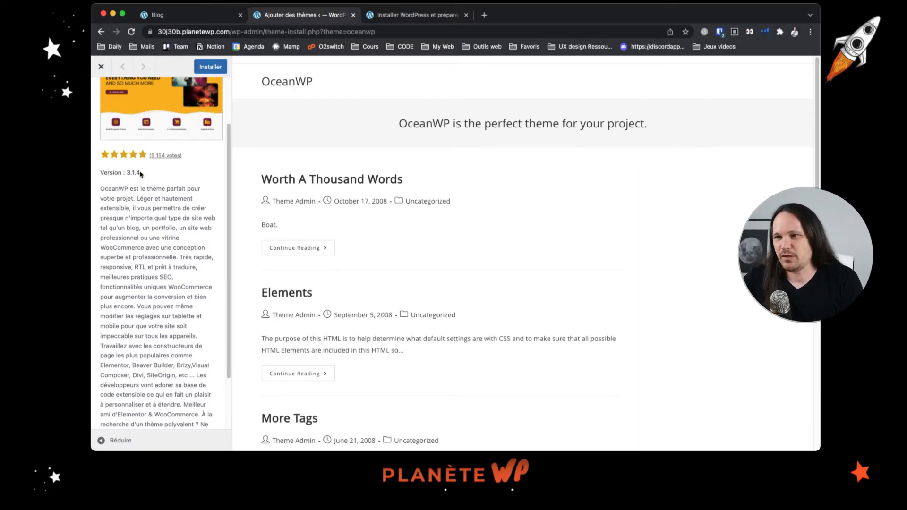
{"action": "double_click", "coordinate": [151, 199]}
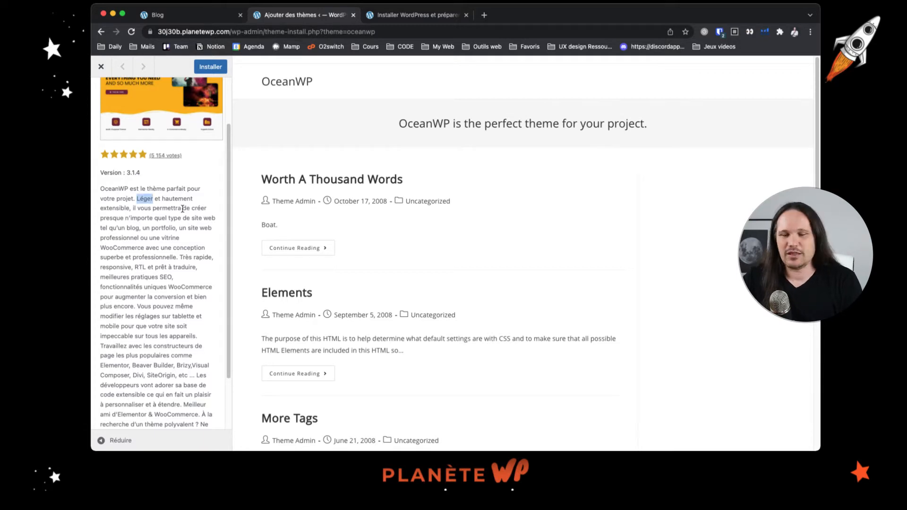
{"action": "left_click", "coordinate": [173, 221]}
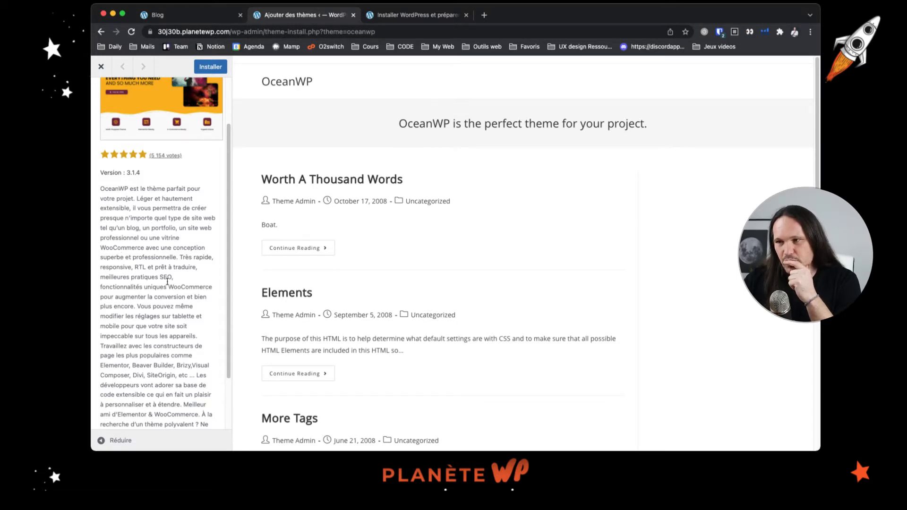
{"action": "scroll", "coordinate": [161, 325], "scroll_direction": "down", "scroll_amount": 3}
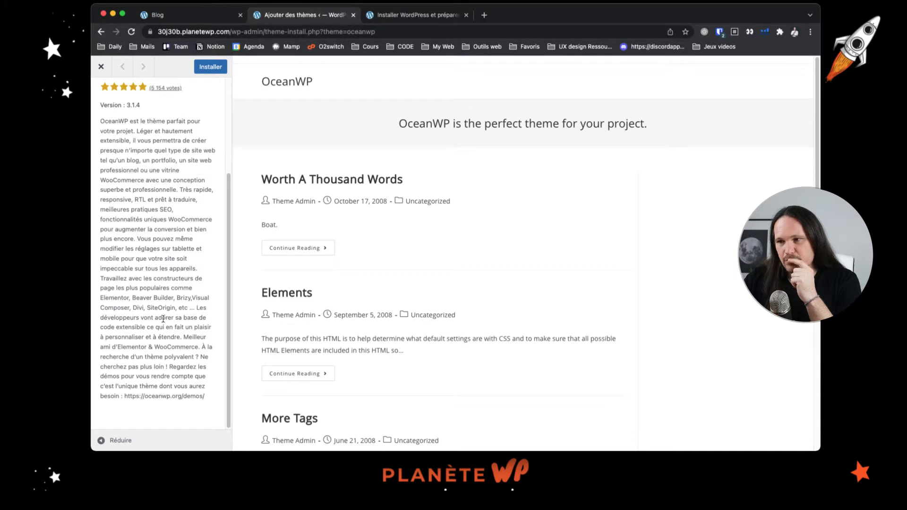
{"action": "left_click_drag", "start_coordinate": [136, 318], "coordinate": [161, 339]}
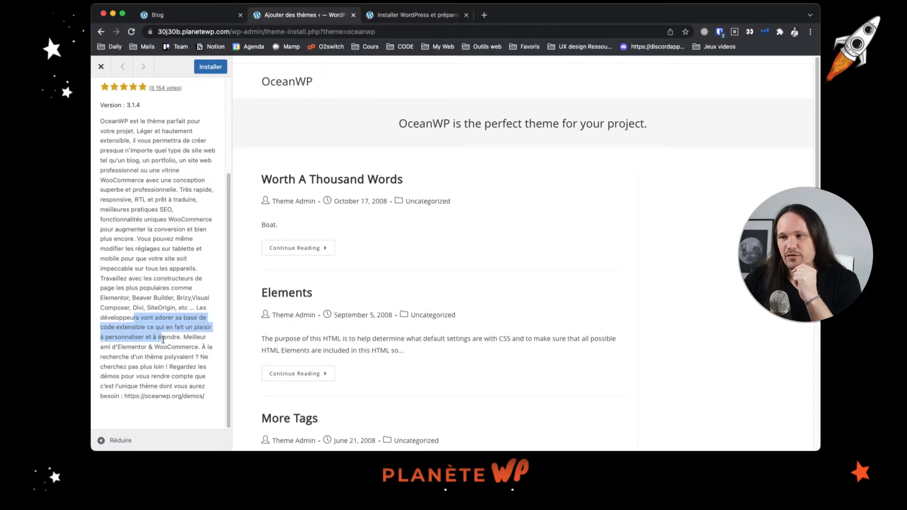
{"action": "left_click", "coordinate": [162, 338]}
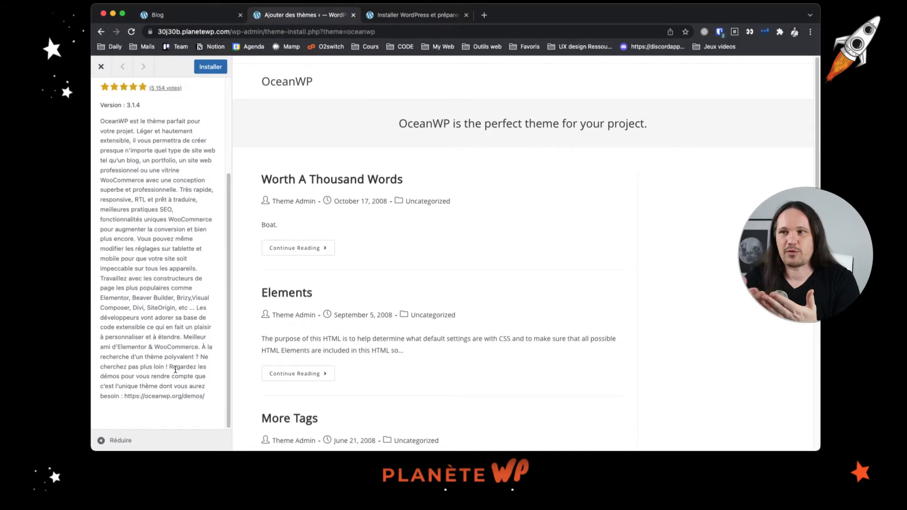
{"action": "scroll", "coordinate": [134, 136], "scroll_direction": "up", "scroll_amount": 5}
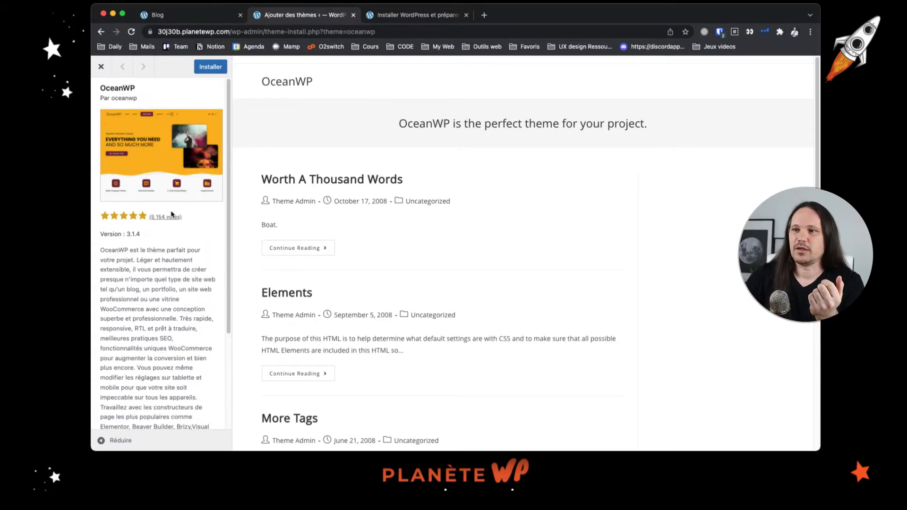
{"action": "left_click_drag", "start_coordinate": [141, 235], "coordinate": [102, 233]}
{"action": "left_click", "coordinate": [144, 235]}
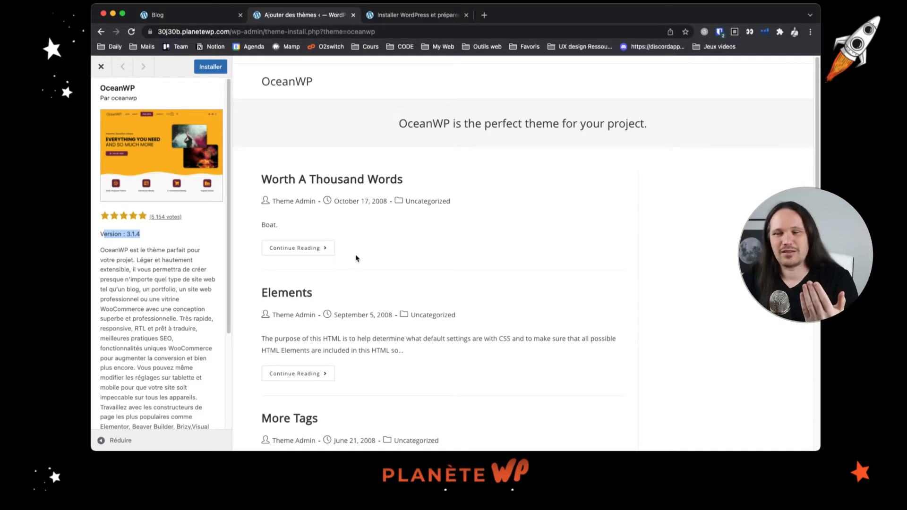
Install and activate the OceanWP theme on the site.
{"action": "left_click", "coordinate": [210, 67]}
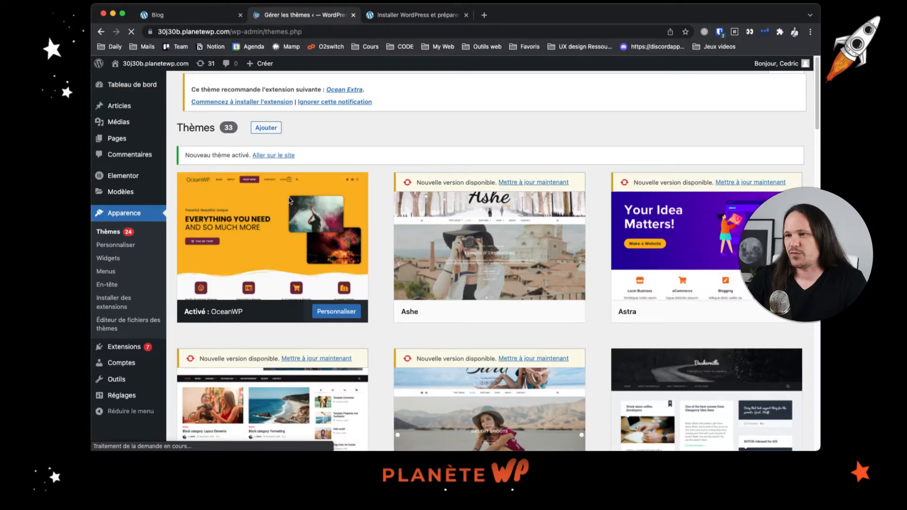
Examine how the site's Blog category page and its article list look with the OceanWP theme, waiting for the page if it stalls.
{"action": "left_click", "coordinate": [170, 14]}
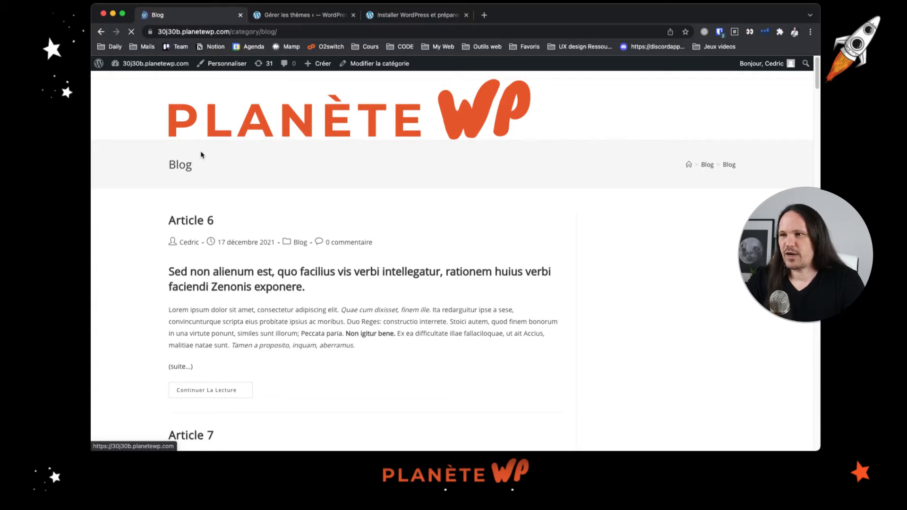
{"action": "scroll", "coordinate": [200, 155], "scroll_direction": "down", "scroll_amount": 1}
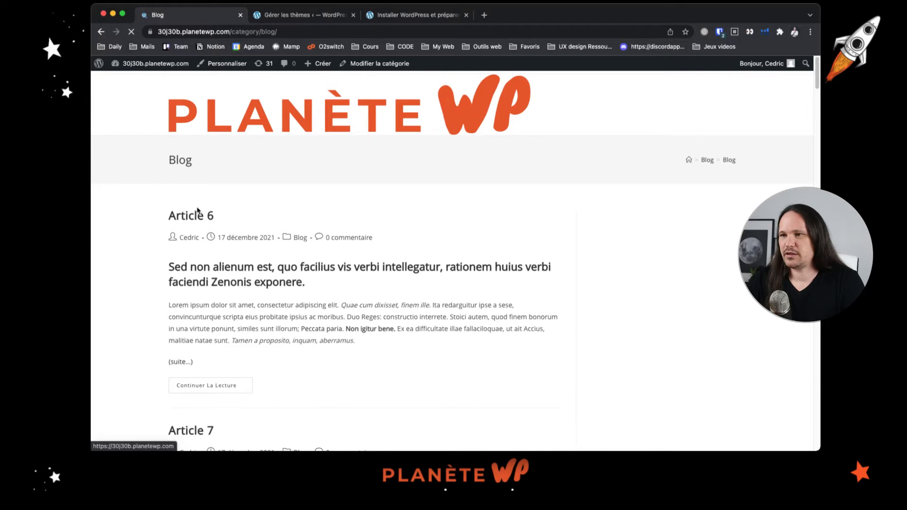
{"action": "scroll", "coordinate": [201, 213], "scroll_direction": "down", "scroll_amount": 1}
{"action": "scroll", "coordinate": [213, 216], "scroll_direction": "down", "scroll_amount": 5}
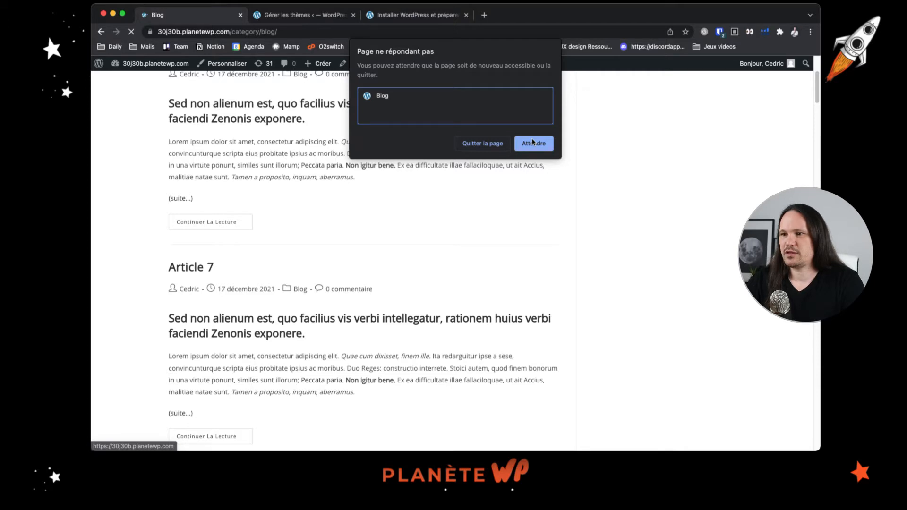
{"action": "left_click", "coordinate": [532, 143]}
{"action": "scroll", "coordinate": [330, 229], "scroll_direction": "down", "scroll_amount": 10}
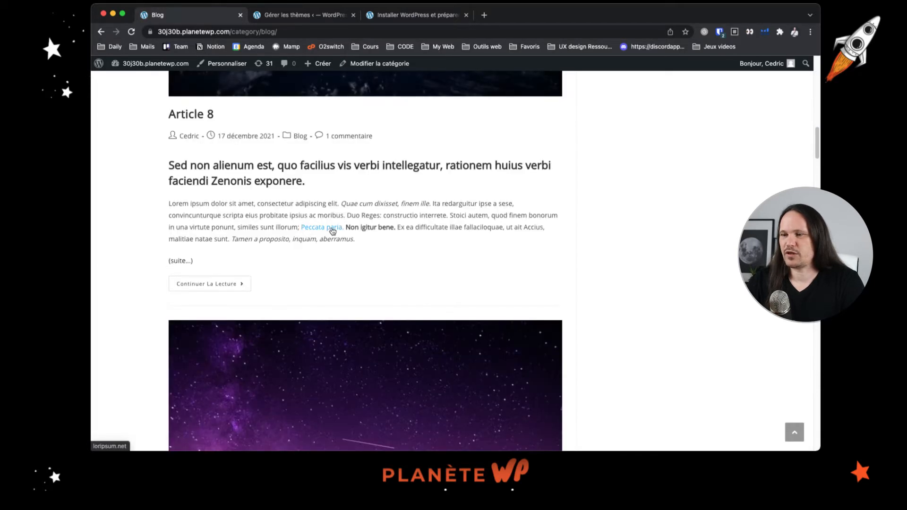
{"action": "scroll", "coordinate": [332, 231], "scroll_direction": "down", "scroll_amount": 6}
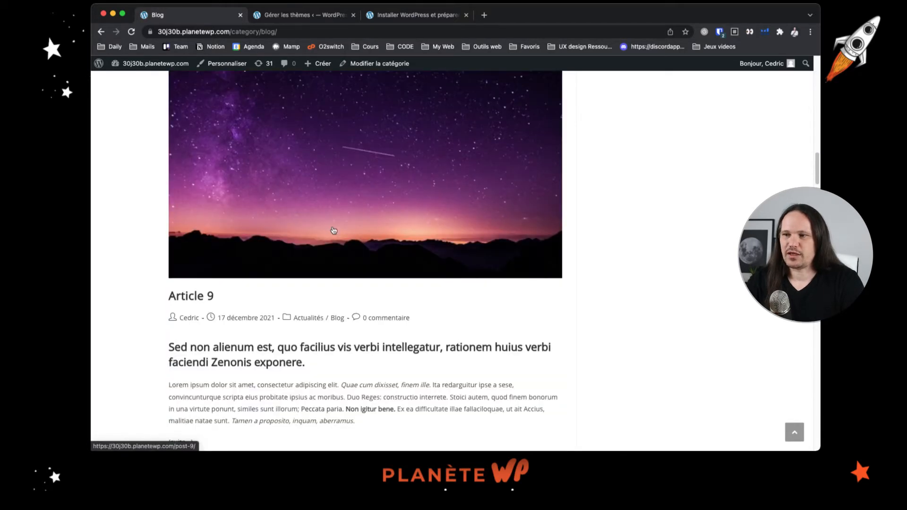
{"action": "scroll", "coordinate": [333, 230], "scroll_direction": "down", "scroll_amount": 15}
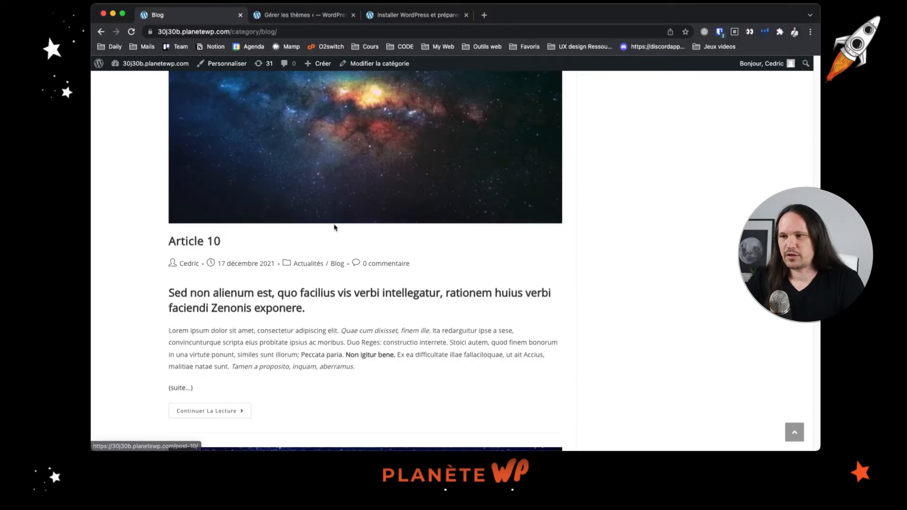
{"action": "scroll", "coordinate": [334, 228], "scroll_direction": "down", "scroll_amount": 12}
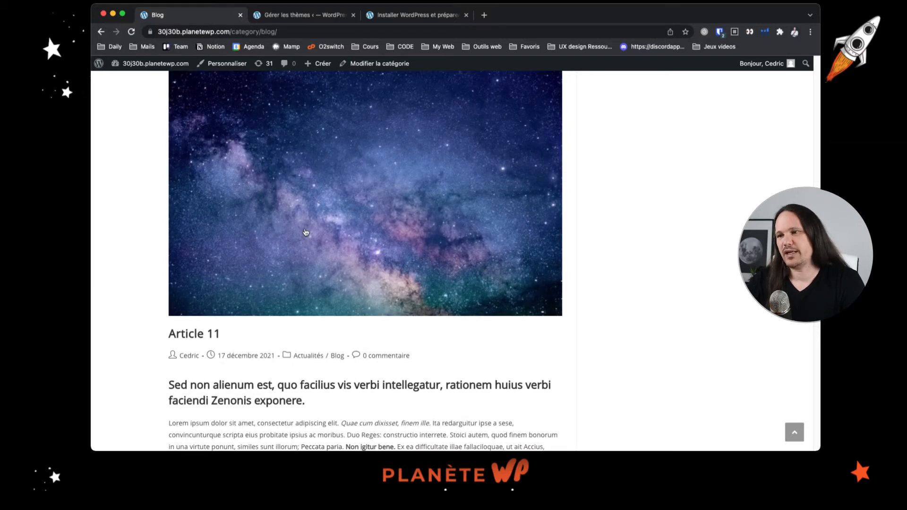
{"action": "scroll", "coordinate": [306, 232], "scroll_direction": "down", "scroll_amount": 12}
{"action": "scroll", "coordinate": [296, 239], "scroll_direction": "down", "scroll_amount": 3}
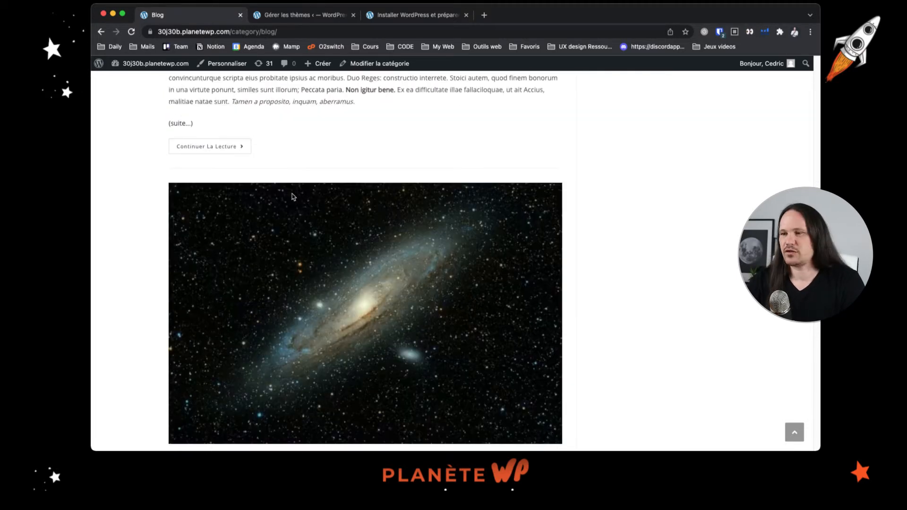
{"action": "scroll", "coordinate": [293, 196], "scroll_direction": "down", "scroll_amount": 6}
{"action": "scroll", "coordinate": [307, 217], "scroll_direction": "down", "scroll_amount": 4}
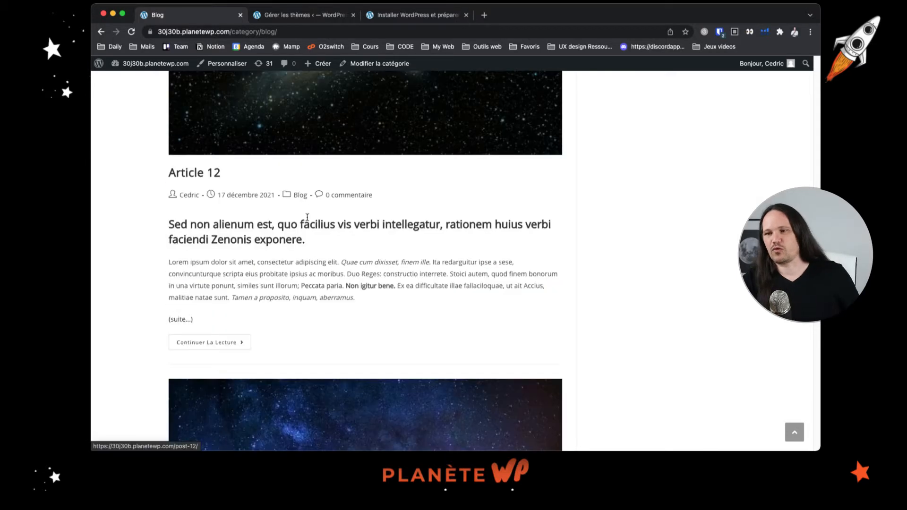
{"action": "scroll", "coordinate": [308, 217], "scroll_direction": "down", "scroll_amount": 5}
{"action": "scroll", "coordinate": [309, 217], "scroll_direction": "up", "scroll_amount": 20}
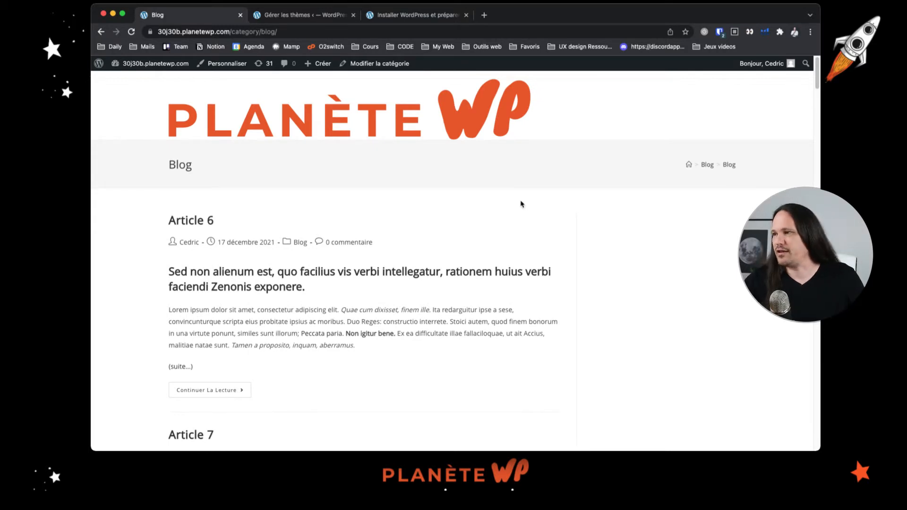
{"action": "scroll", "coordinate": [527, 239], "scroll_direction": "down", "scroll_amount": 2}
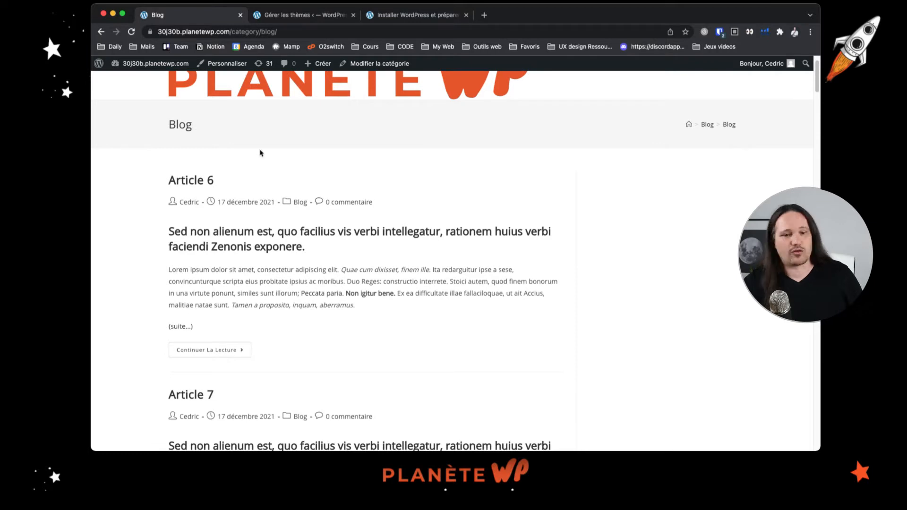
{"action": "scroll", "coordinate": [246, 170], "scroll_direction": "down", "scroll_amount": 3}
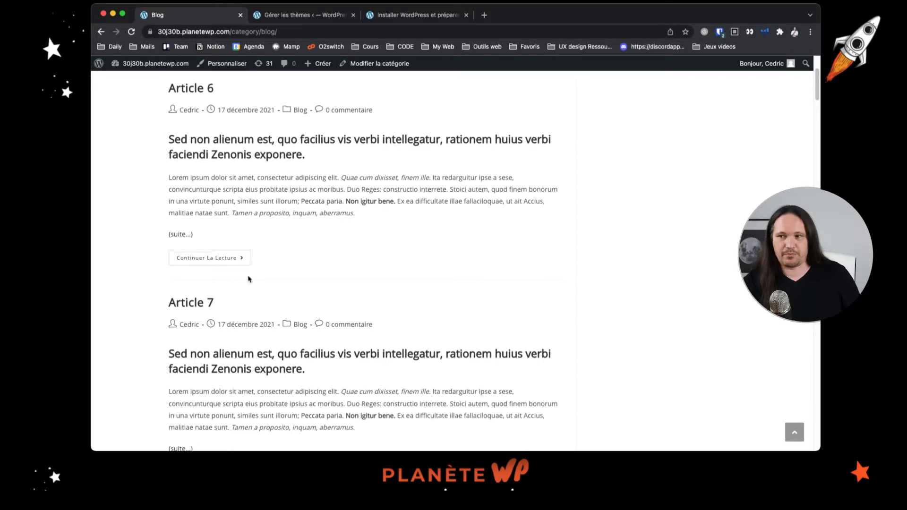
Review the article list on the Blog category page, from Article 6 to Article 8 and back up to the site header.
{"action": "scroll", "coordinate": [249, 279], "scroll_direction": "down", "scroll_amount": 10}
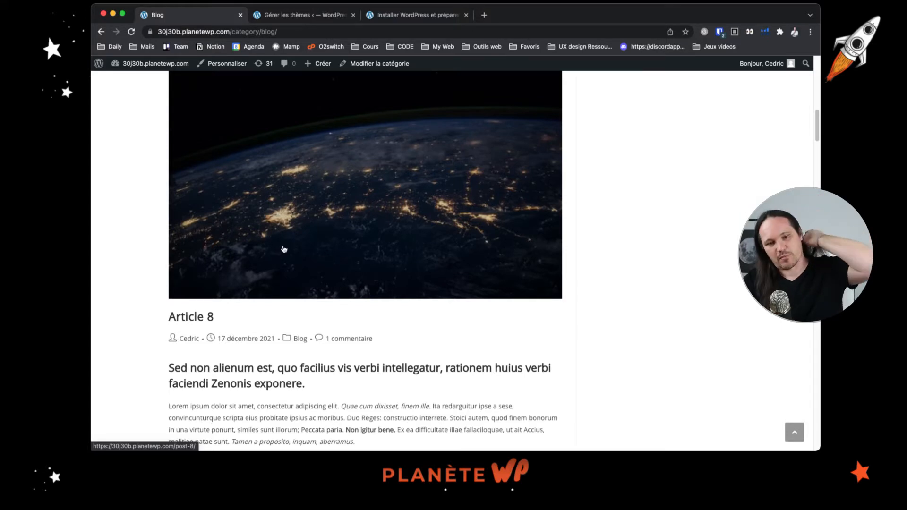
{"action": "scroll", "coordinate": [274, 242], "scroll_direction": "up", "scroll_amount": 5}
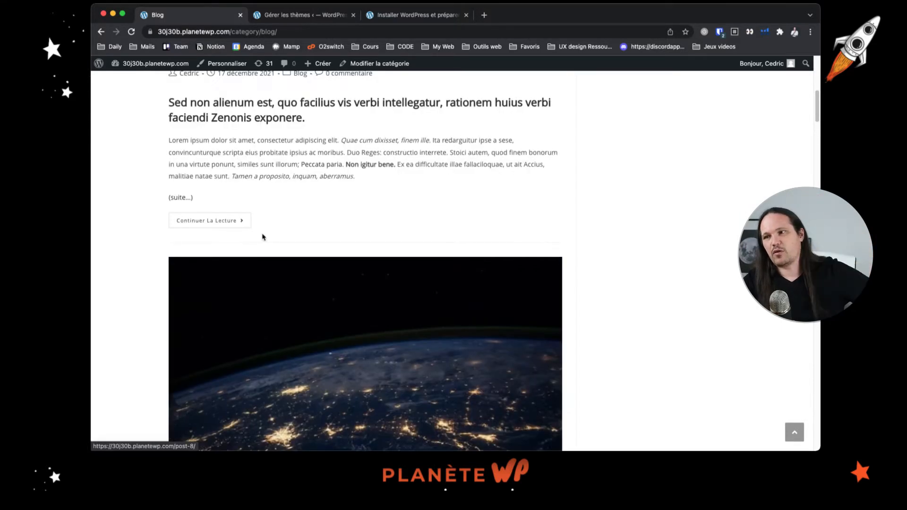
{"action": "scroll", "coordinate": [263, 237], "scroll_direction": "up", "scroll_amount": 6}
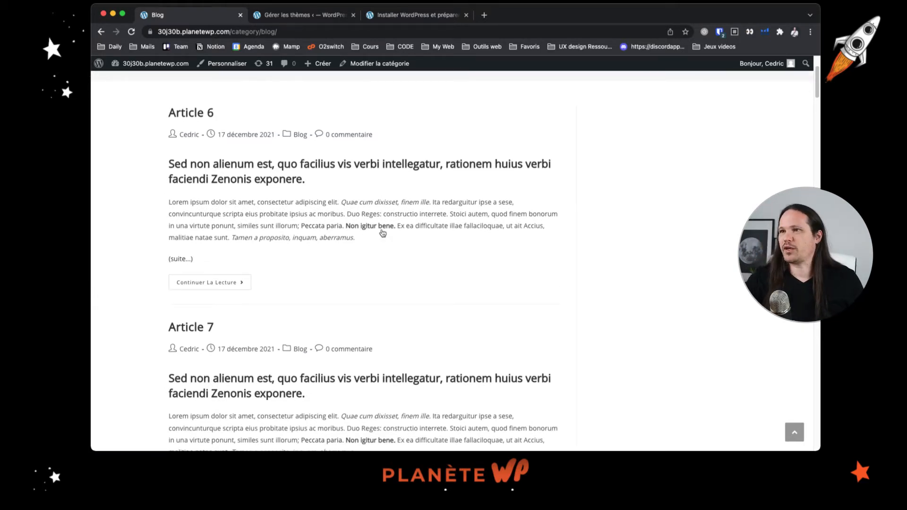
{"action": "scroll", "coordinate": [383, 232], "scroll_direction": "up", "scroll_amount": 2}
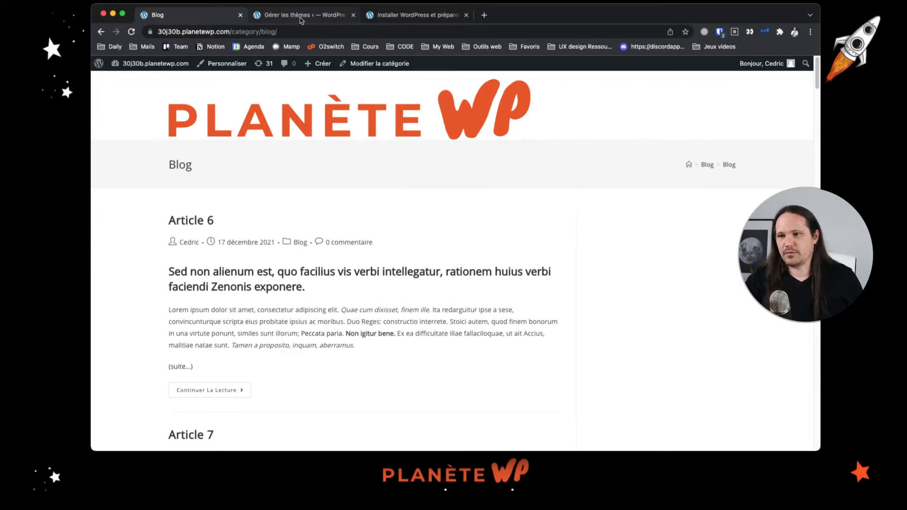
Open the theme customizer from the site administration and look over its list of OceanWP setting sections.
{"action": "left_click", "coordinate": [301, 17]}
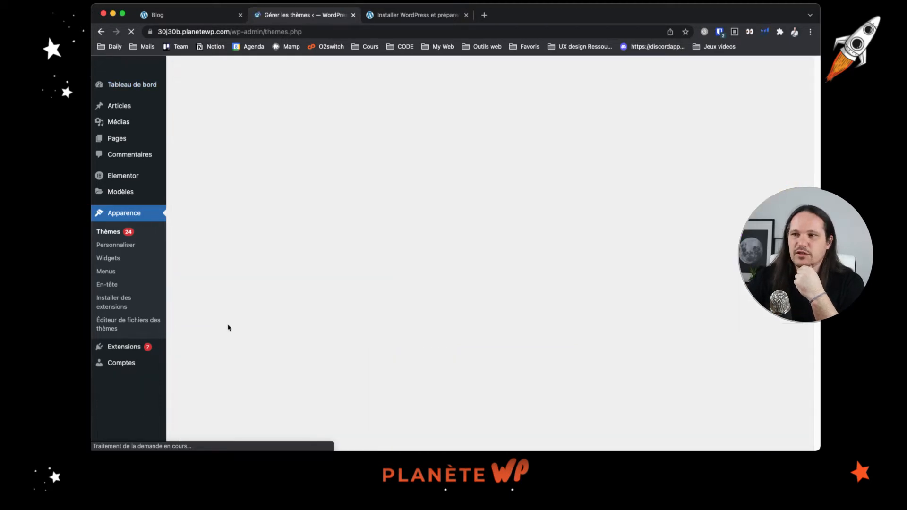
{"action": "left_click", "coordinate": [126, 247]}
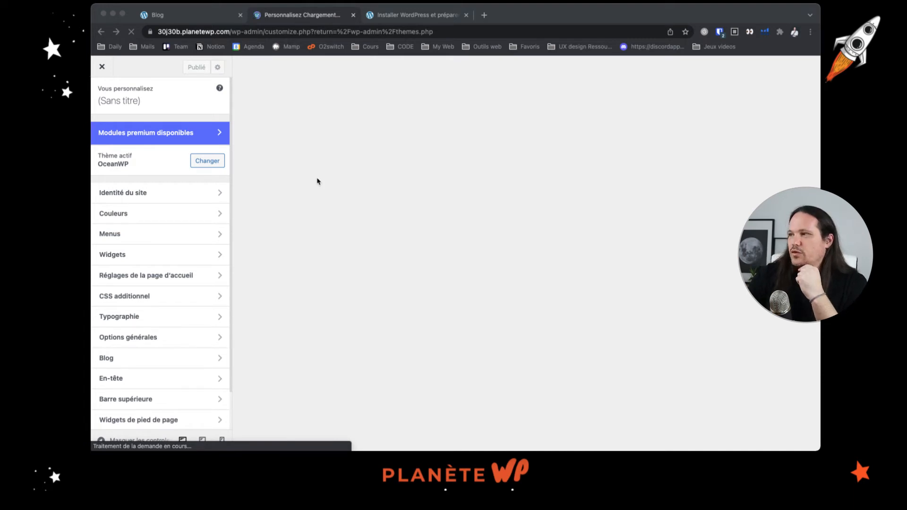
{"action": "scroll", "coordinate": [188, 299], "scroll_direction": "down", "scroll_amount": 1}
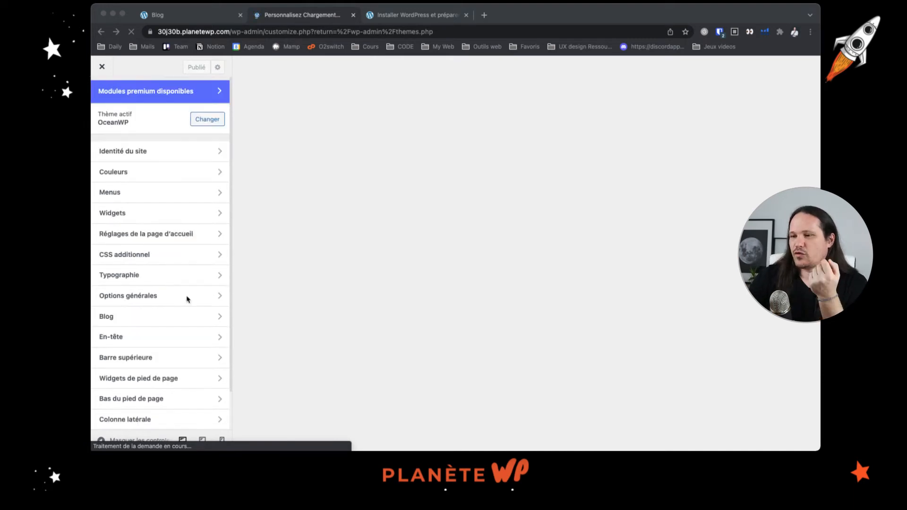
{"action": "scroll", "coordinate": [179, 295], "scroll_direction": "up", "scroll_amount": 1}
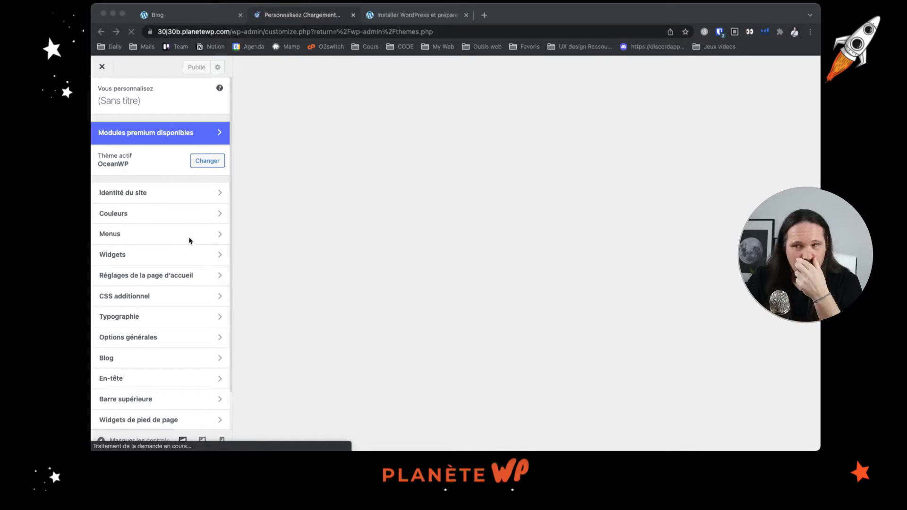
{"action": "scroll", "coordinate": [188, 240], "scroll_direction": "down", "scroll_amount": 1}
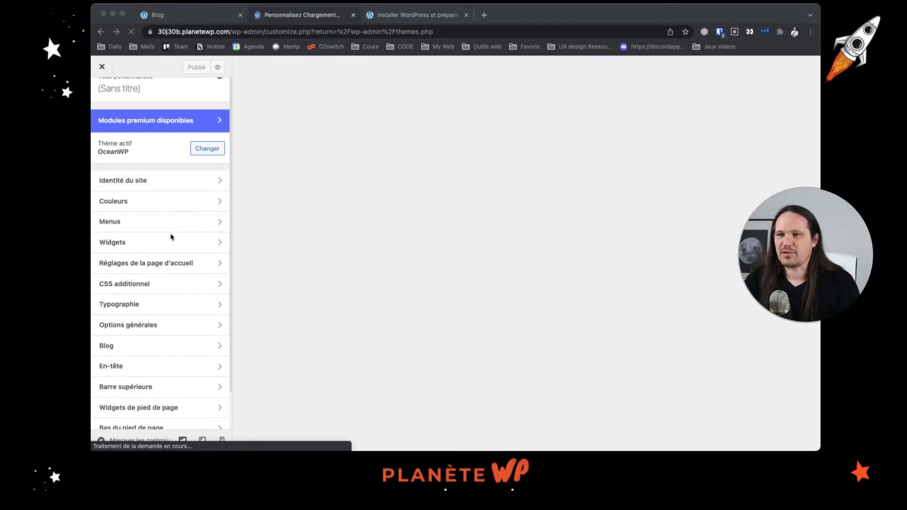
{"action": "scroll", "coordinate": [161, 243], "scroll_direction": "down", "scroll_amount": 2}
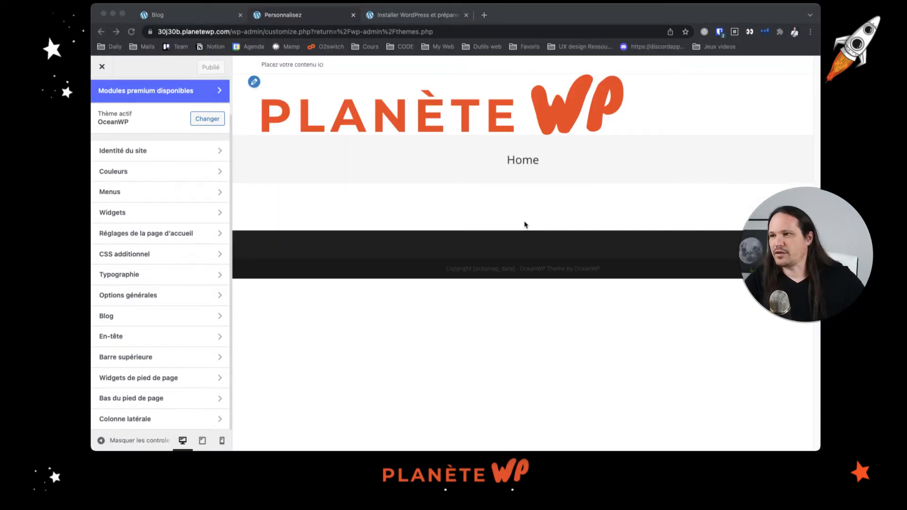
{"action": "left_click", "coordinate": [470, 200]}
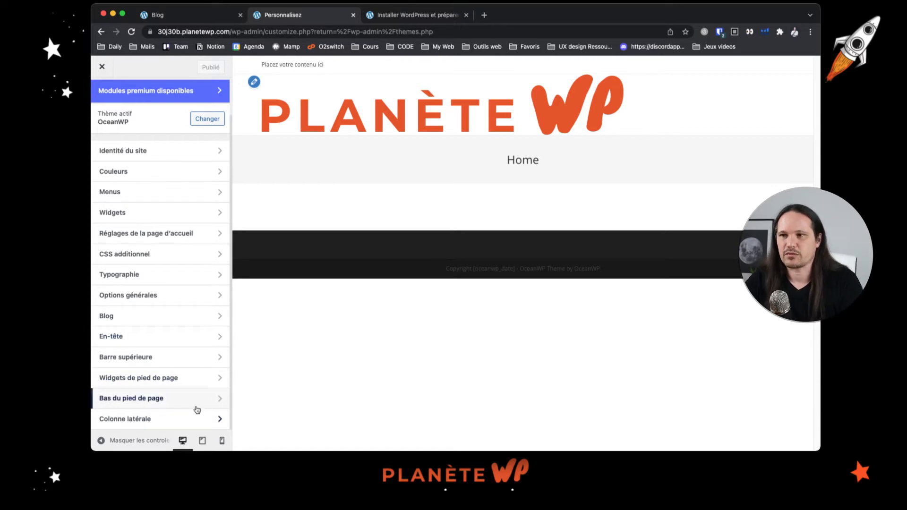
In the general options' page title settings, set the visibility to "Masquer sur tous les appareils".
{"action": "left_click", "coordinate": [176, 299]}
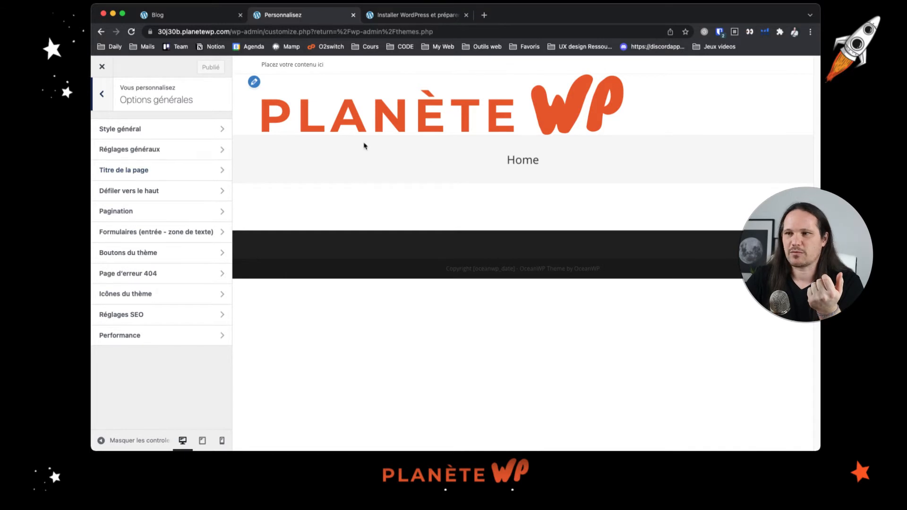
{"action": "left_click", "coordinate": [179, 174]}
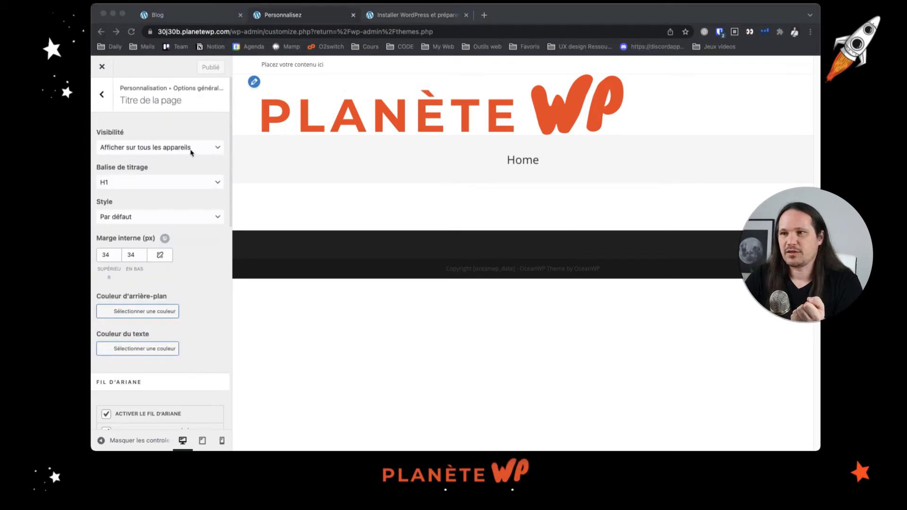
{"action": "left_click", "coordinate": [192, 150]}
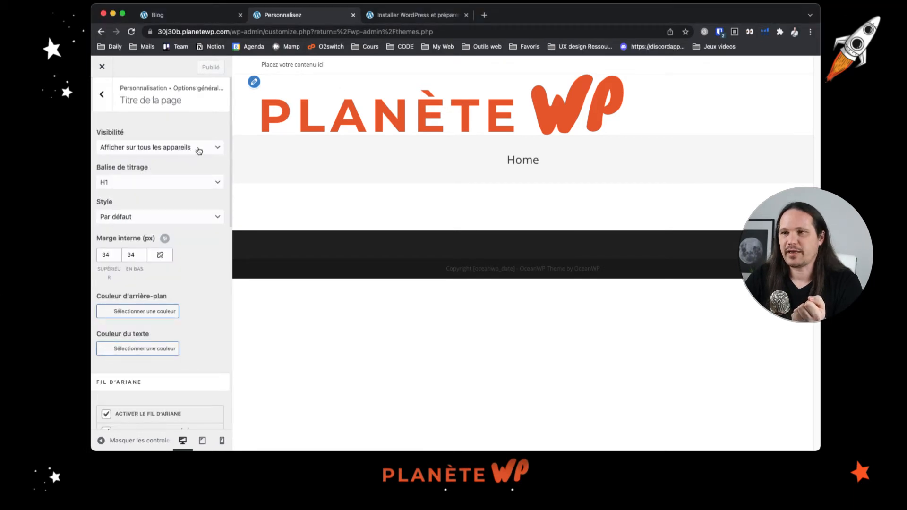
{"action": "left_click", "coordinate": [199, 149]}
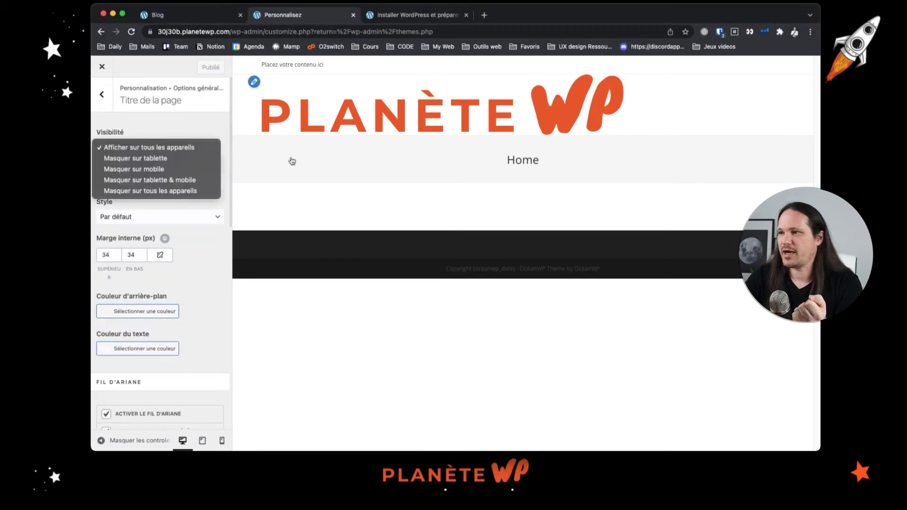
{"action": "left_click", "coordinate": [173, 191]}
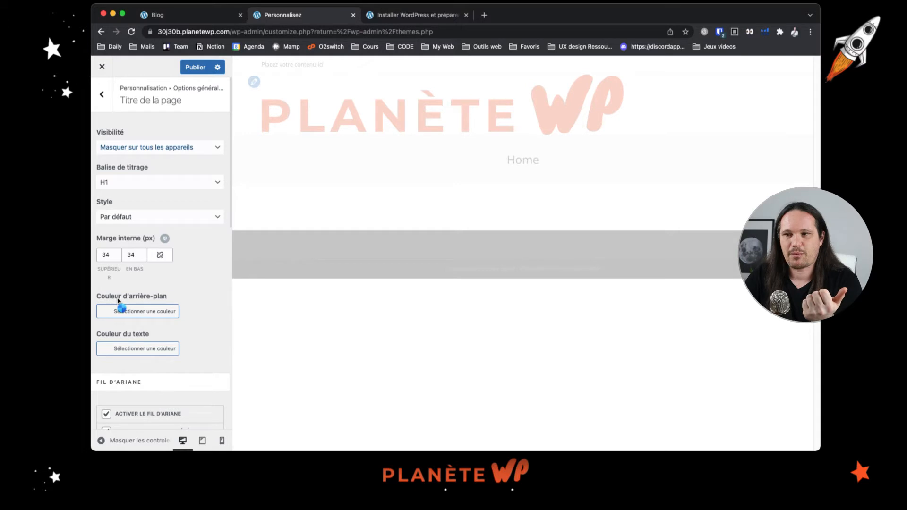
Review the remaining page title and breadcrumb settings, including translations, taxonomies and colours, and return to the customizer's main list.
{"action": "scroll", "coordinate": [159, 392], "scroll_direction": "down", "scroll_amount": 3}
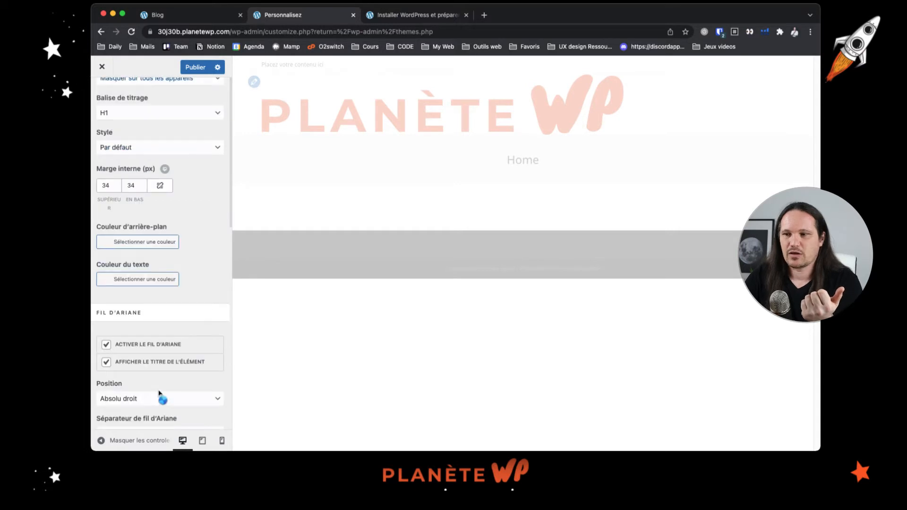
{"action": "scroll", "coordinate": [159, 393], "scroll_direction": "down", "scroll_amount": 1}
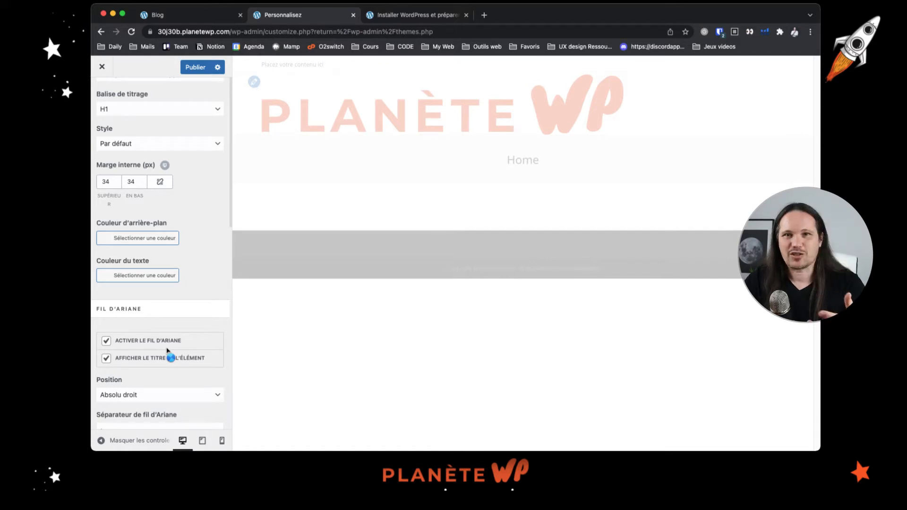
{"action": "scroll", "coordinate": [167, 350], "scroll_direction": "down", "scroll_amount": 5}
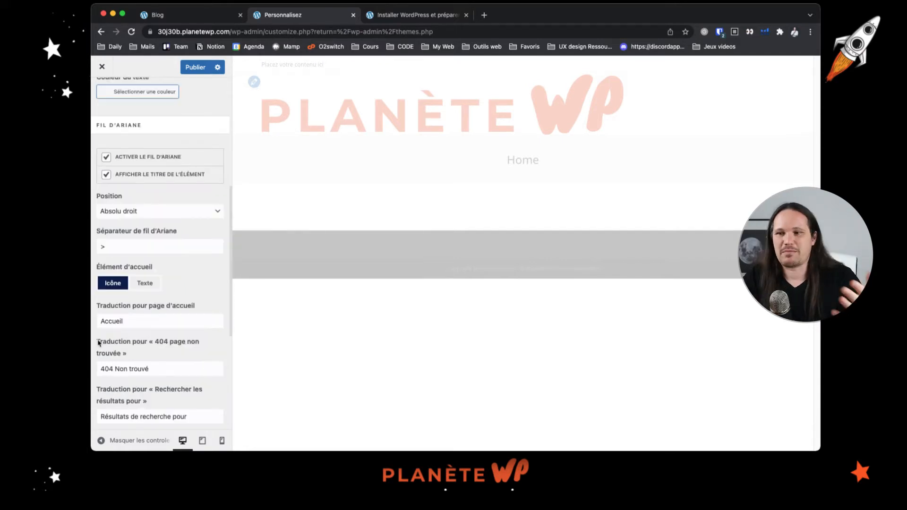
{"action": "scroll", "coordinate": [157, 361], "scroll_direction": "down", "scroll_amount": 1}
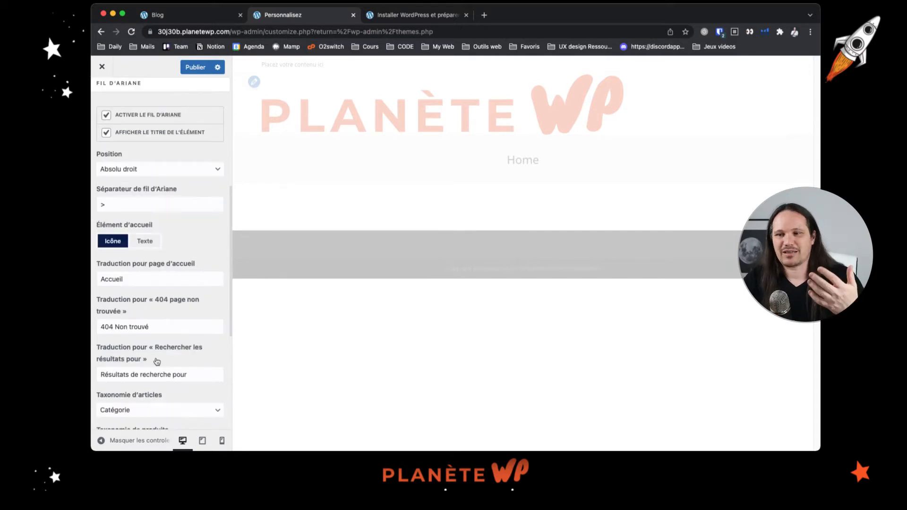
{"action": "scroll", "coordinate": [157, 362], "scroll_direction": "down", "scroll_amount": 4}
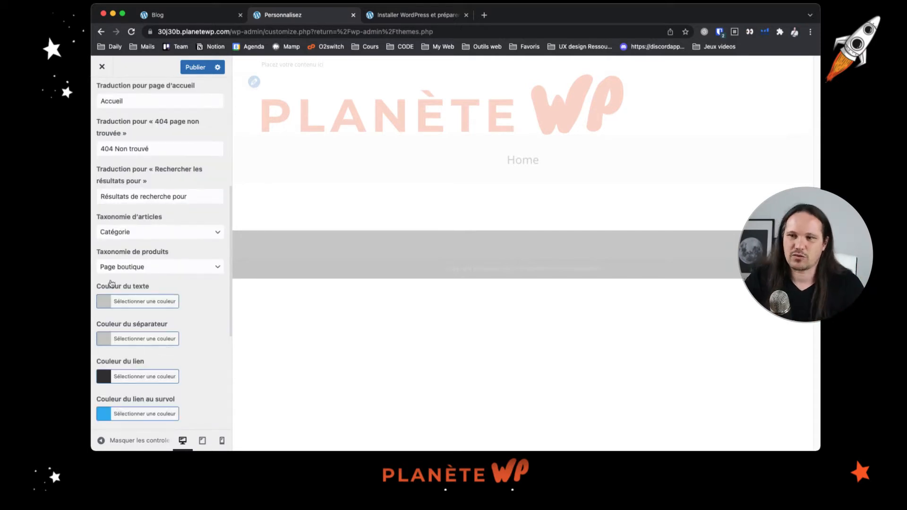
{"action": "scroll", "coordinate": [163, 262], "scroll_direction": "down", "scroll_amount": 10}
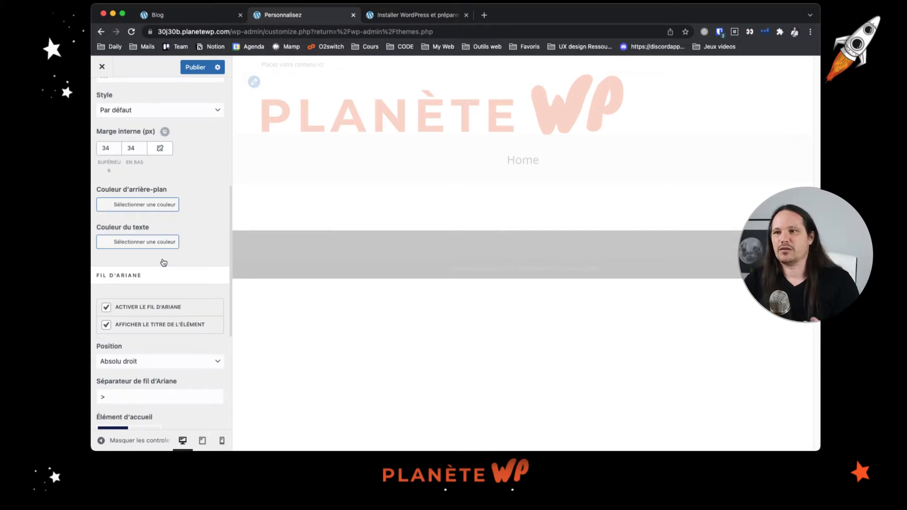
{"action": "scroll", "coordinate": [163, 262], "scroll_direction": "up", "scroll_amount": 2}
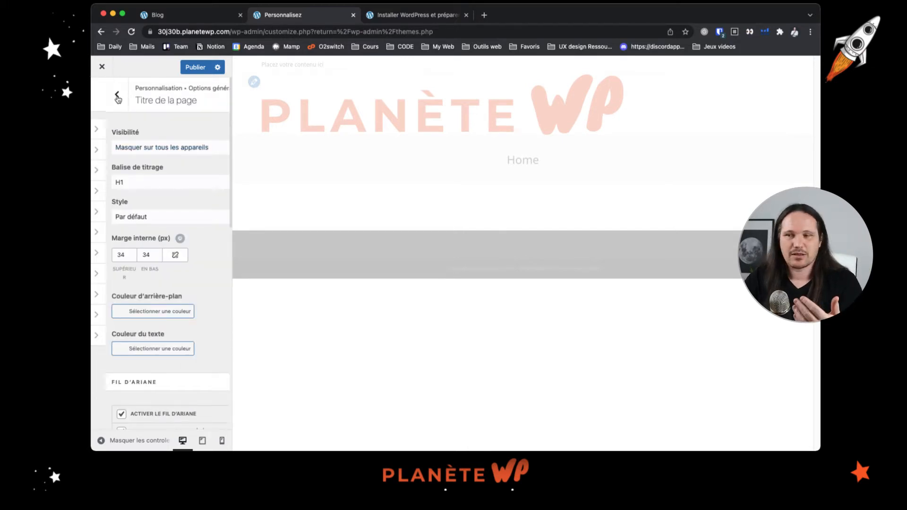
{"action": "left_click", "coordinate": [108, 102]}
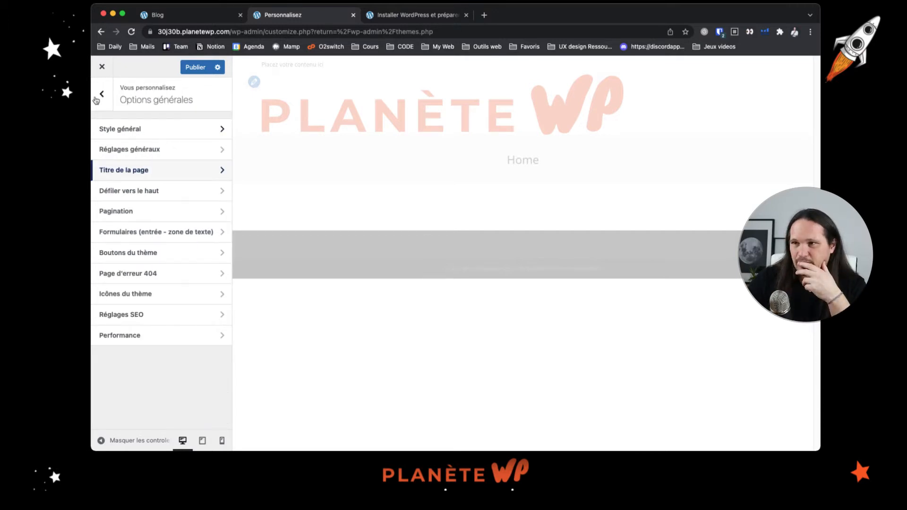
{"action": "left_click", "coordinate": [100, 94]}
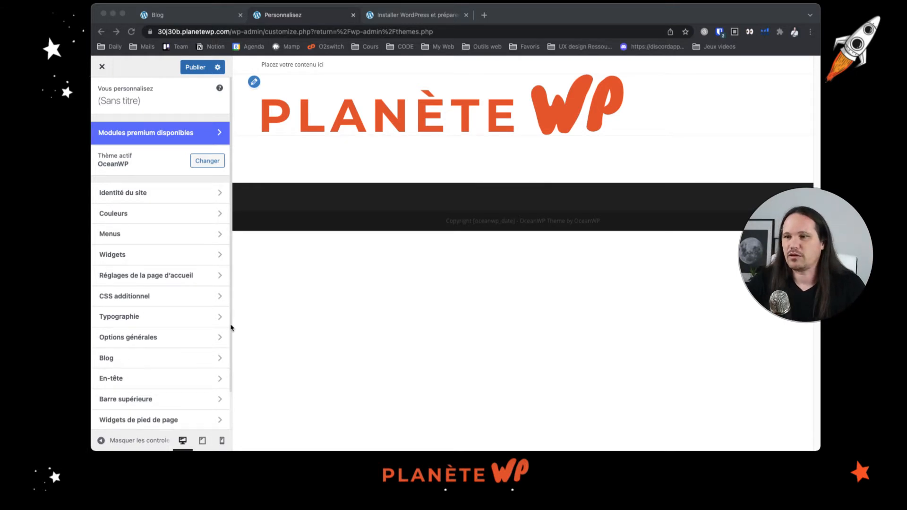
Check the site identity settings for title, tagline and icon, and return to the main list.
{"action": "left_click", "coordinate": [268, 307]}
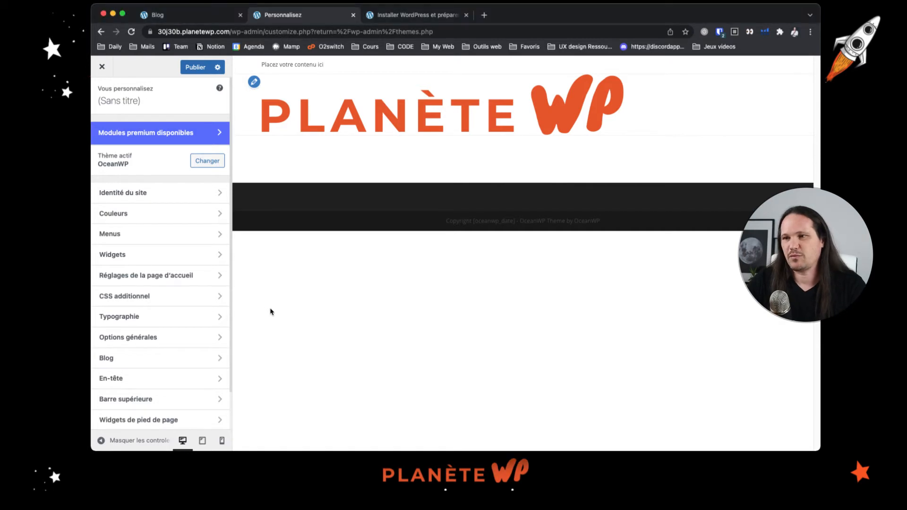
{"action": "left_click", "coordinate": [152, 194]}
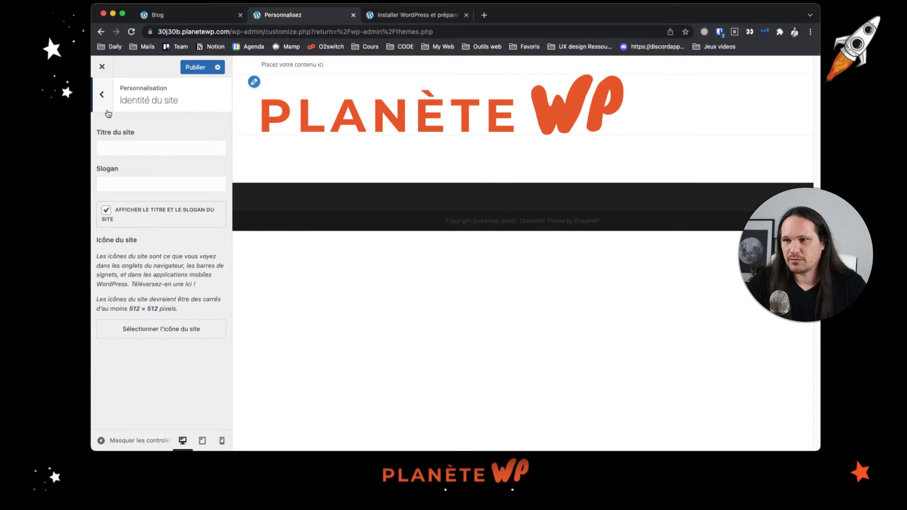
{"action": "left_click", "coordinate": [102, 95]}
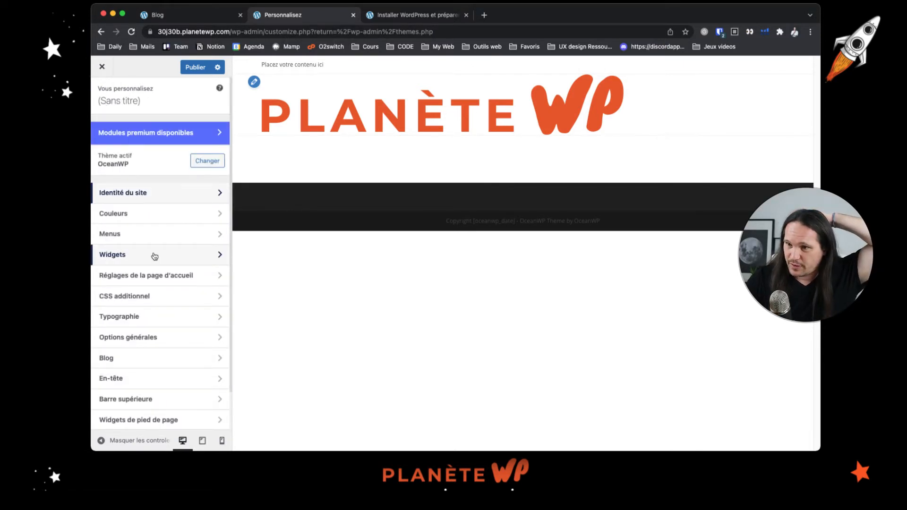
In the header's logo settings, set the logo's maximum width to 190 px.
{"action": "left_click", "coordinate": [161, 374]}
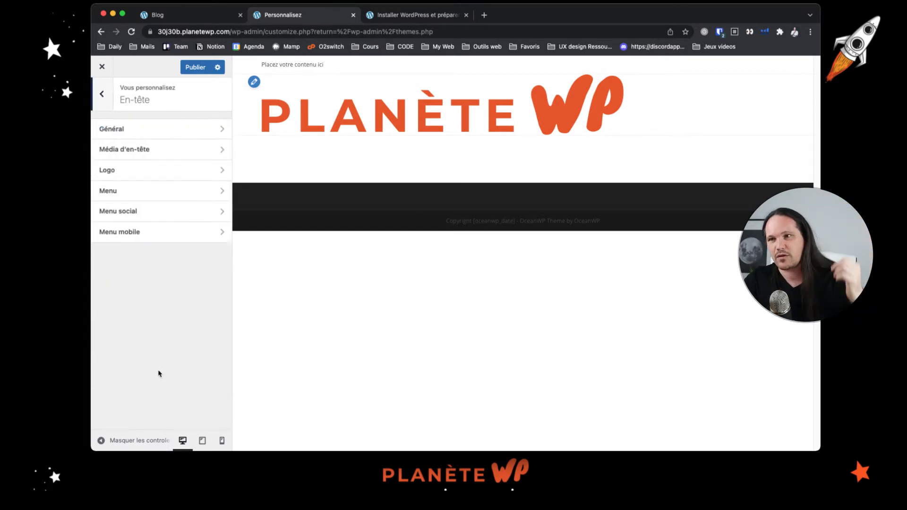
{"action": "left_click", "coordinate": [195, 178]}
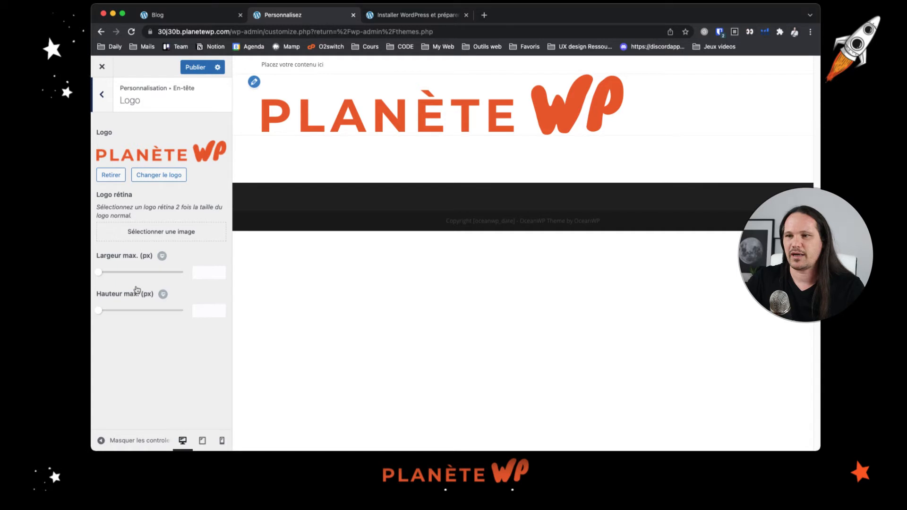
{"action": "left_click_drag", "start_coordinate": [99, 272], "coordinate": [130, 273]}
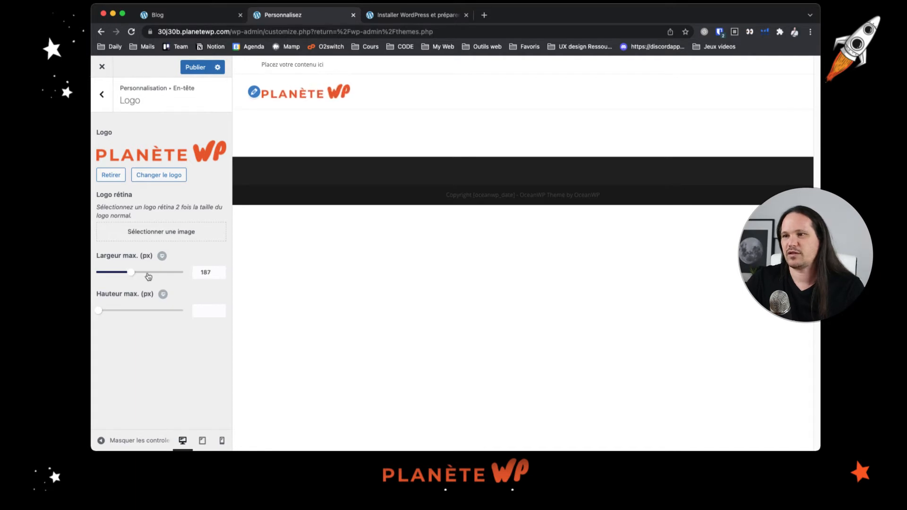
{"action": "left_click", "coordinate": [221, 270]}
{"action": "left_click", "coordinate": [221, 271]}
{"action": "left_click", "coordinate": [221, 270]}
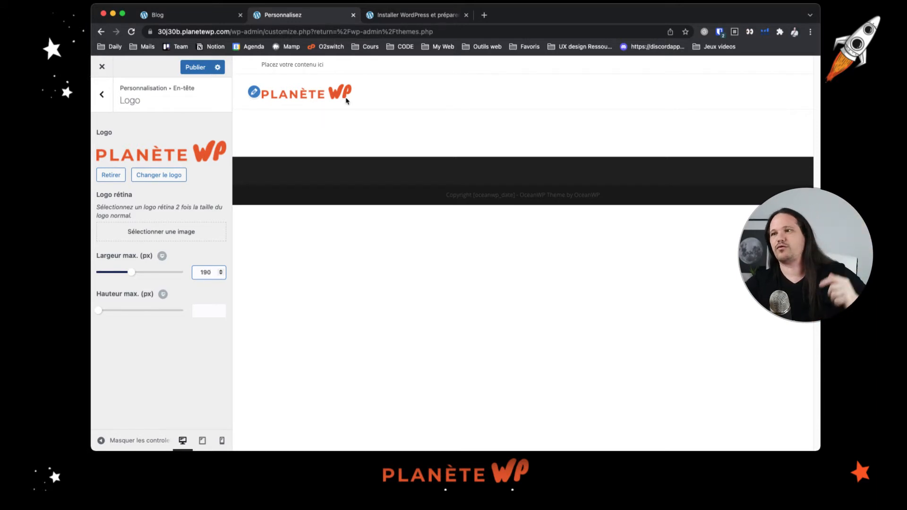
Check the header's menu settings for a navigation template and return to the header sections.
{"action": "left_click", "coordinate": [103, 98]}
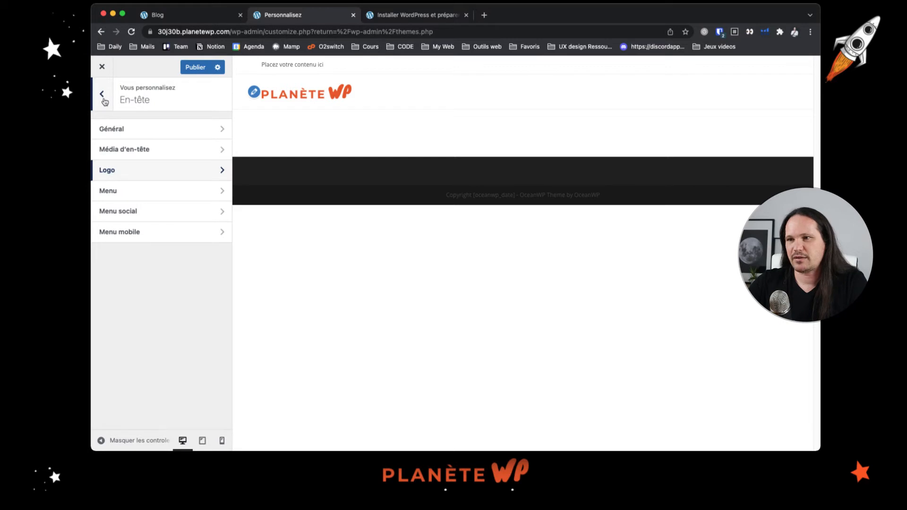
{"action": "left_click", "coordinate": [130, 192]}
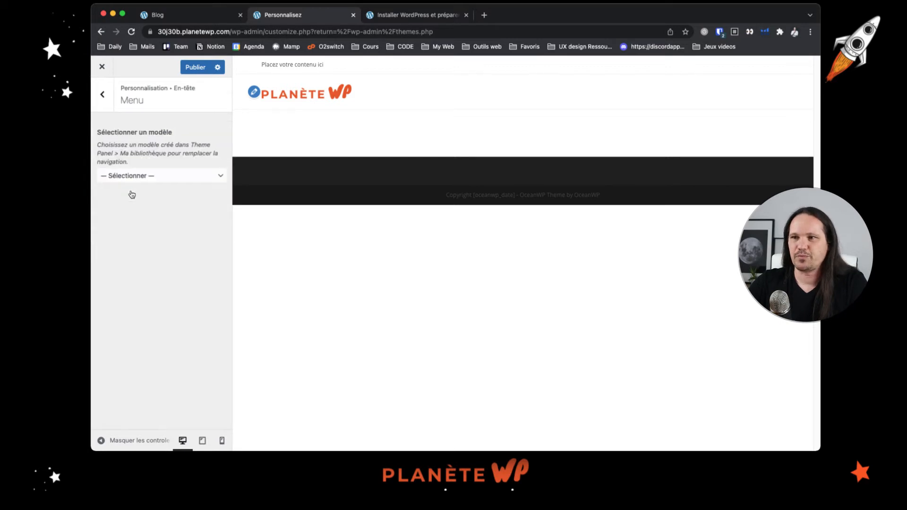
{"action": "key", "text": "Escape"}
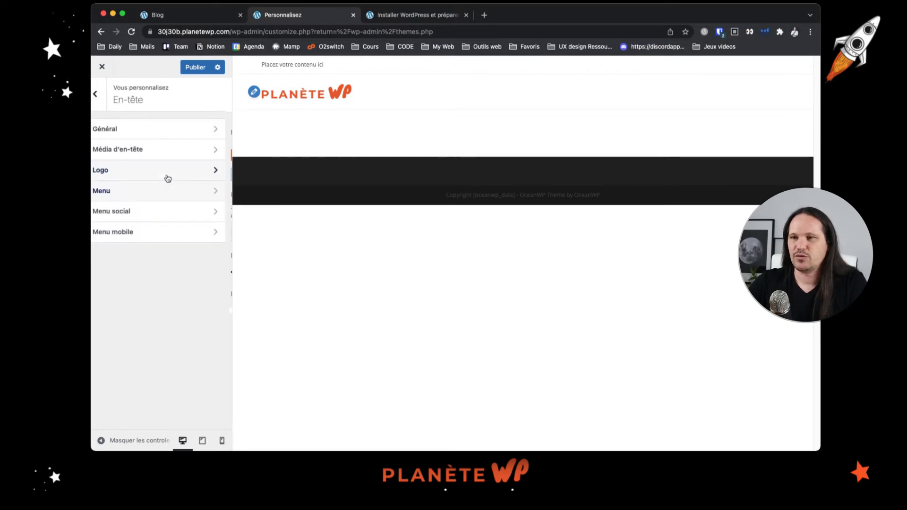
Return to the customizer's main list, assign Menu Principal to the Principal menu location and publish the change.
{"action": "left_click", "coordinate": [166, 177]}
{"action": "left_click", "coordinate": [103, 98]}
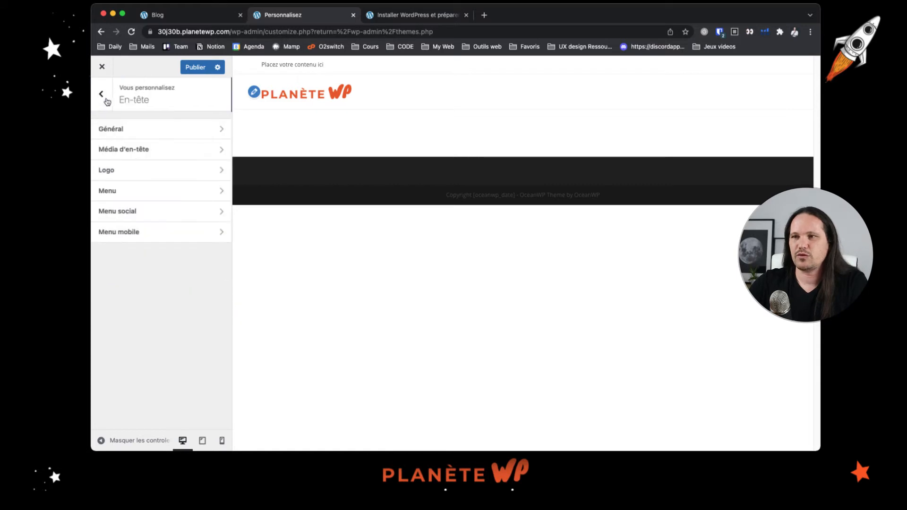
{"action": "left_click", "coordinate": [104, 97]}
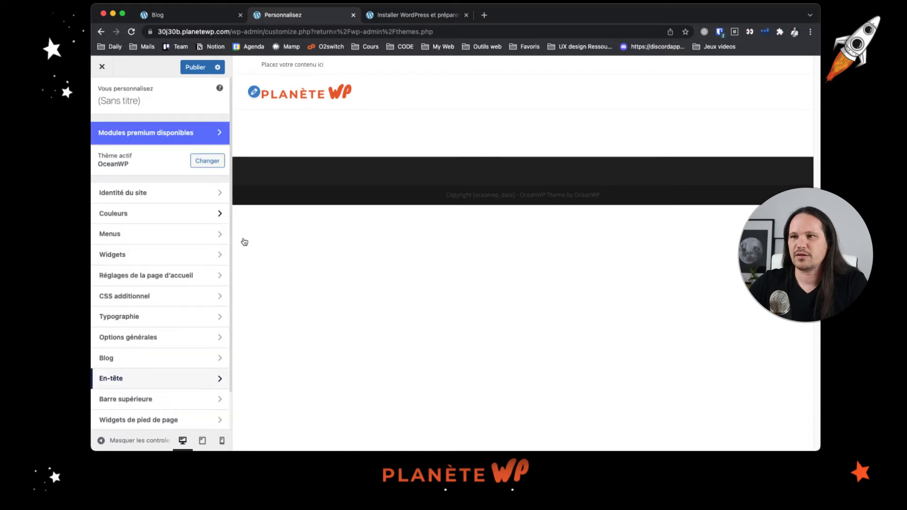
{"action": "left_click", "coordinate": [130, 239]}
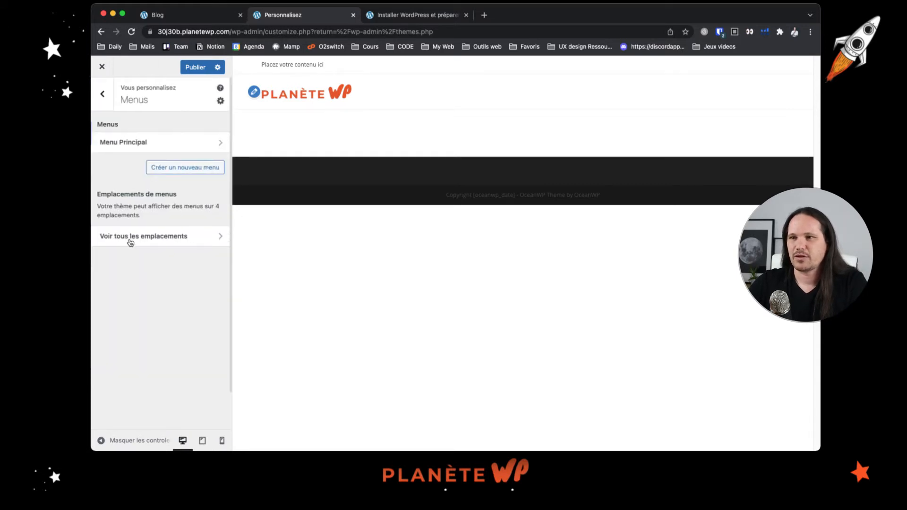
{"action": "double_click", "coordinate": [207, 146]}
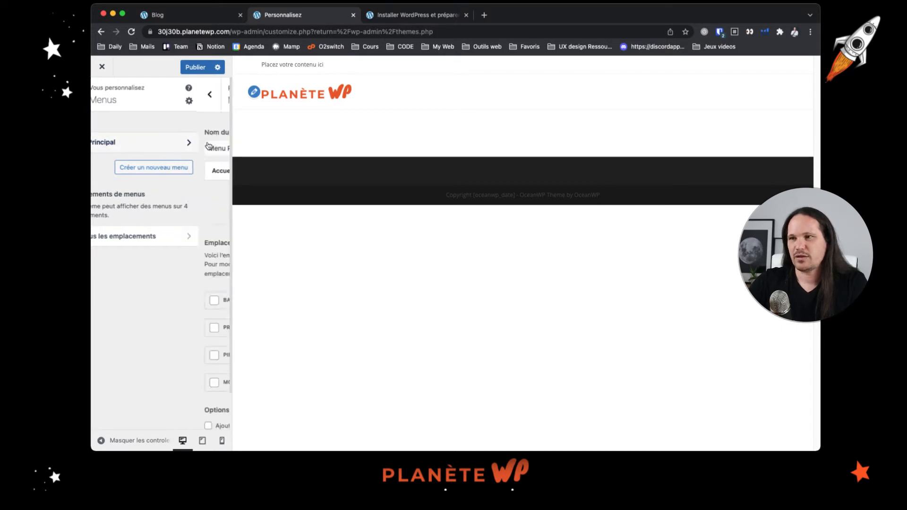
{"action": "left_click", "coordinate": [201, 147]}
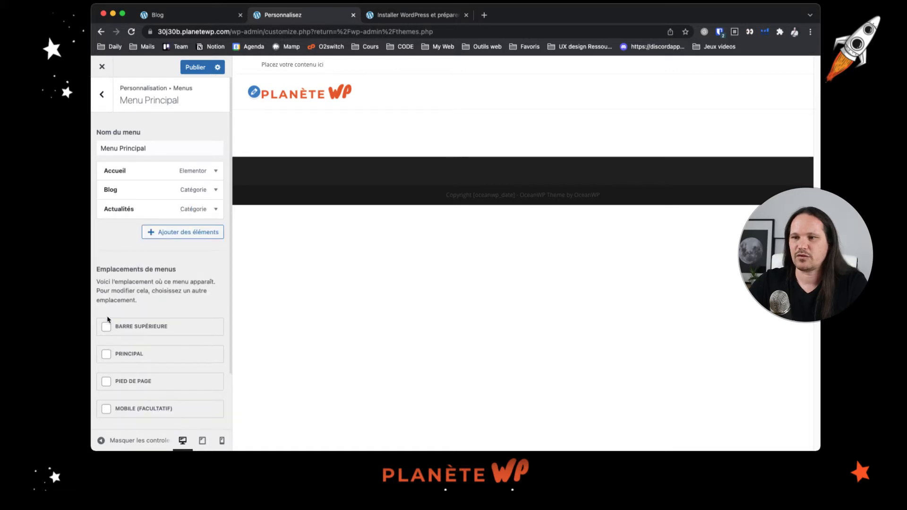
{"action": "left_click", "coordinate": [107, 358]}
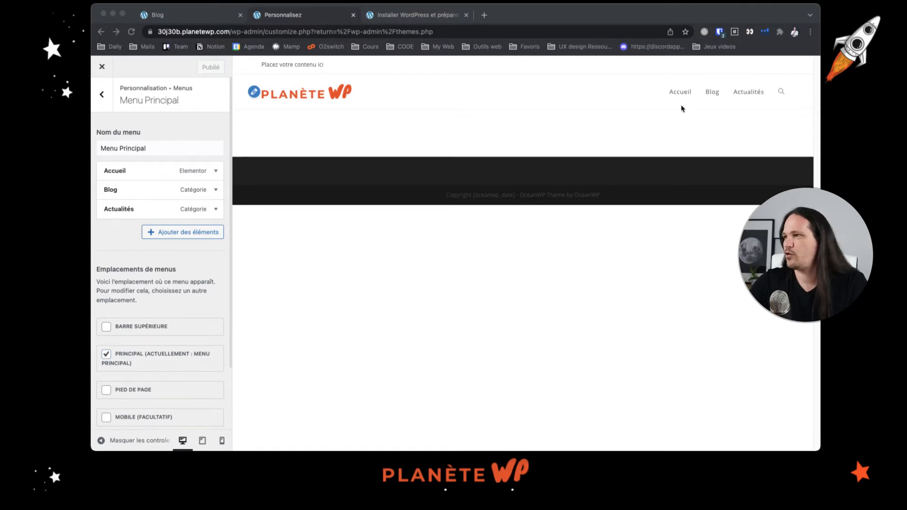
Open the Blog category in the site preview and look through its article listing.
{"action": "left_click", "coordinate": [717, 91]}
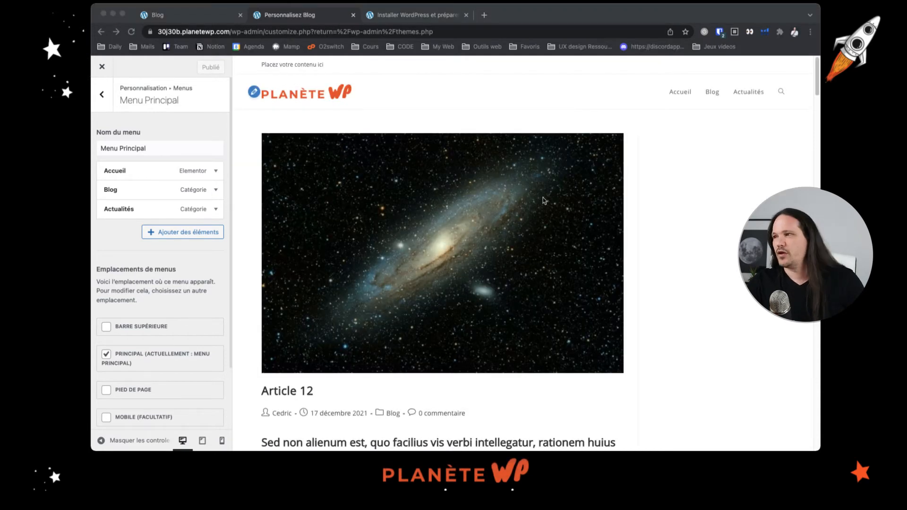
{"action": "scroll", "coordinate": [701, 188], "scroll_direction": "down", "scroll_amount": 3}
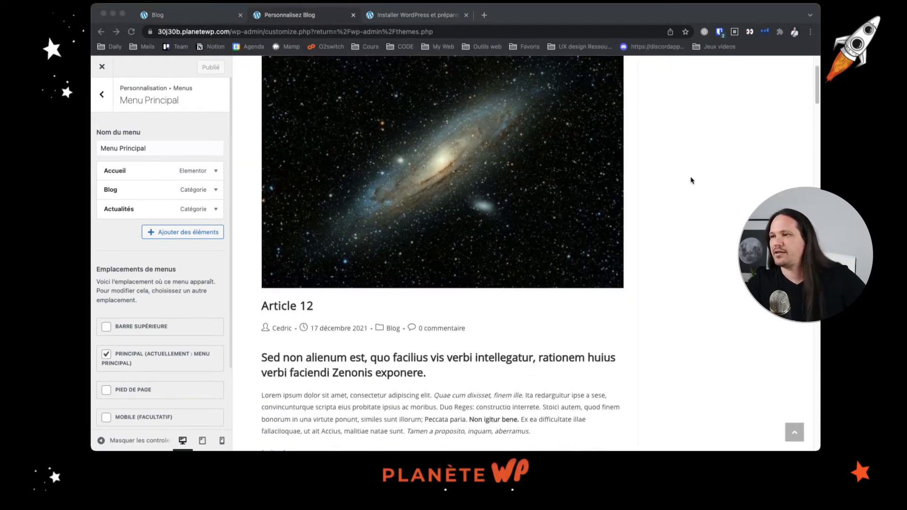
{"action": "scroll", "coordinate": [690, 179], "scroll_direction": "down", "scroll_amount": 20}
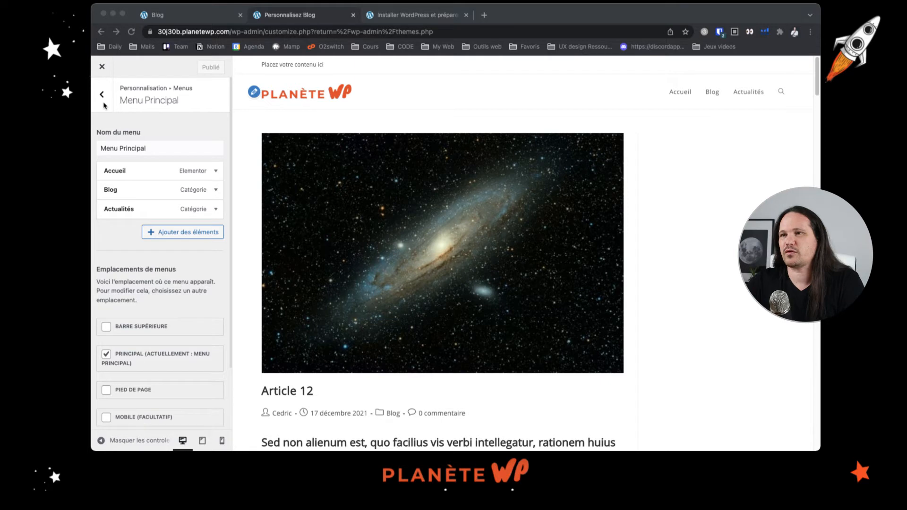
Go to the blog's Entrées du blog settings and check the archive layouts and blog style options.
{"action": "left_click", "coordinate": [102, 95]}
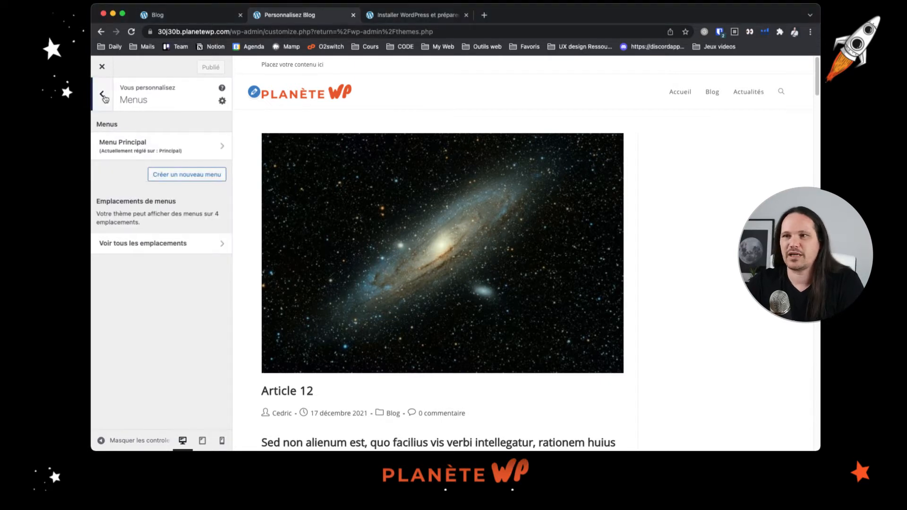
{"action": "left_click", "coordinate": [104, 96]}
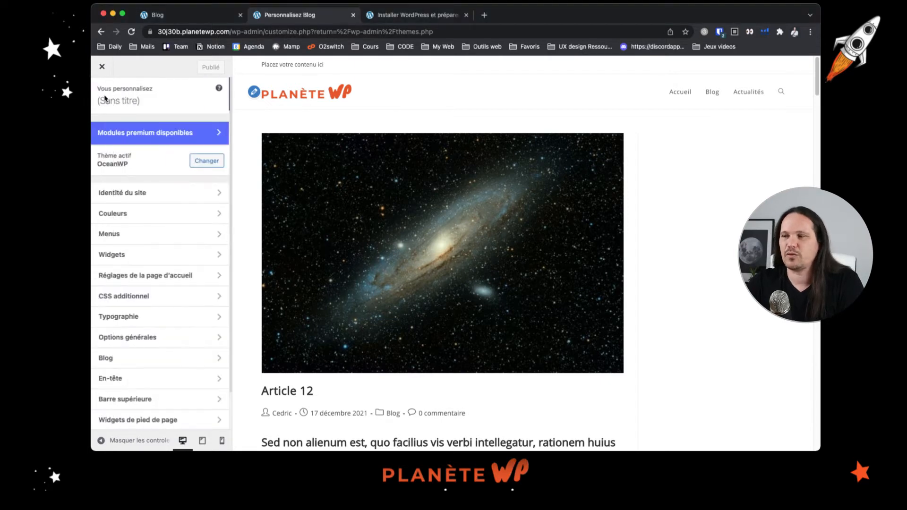
{"action": "left_click", "coordinate": [133, 363]}
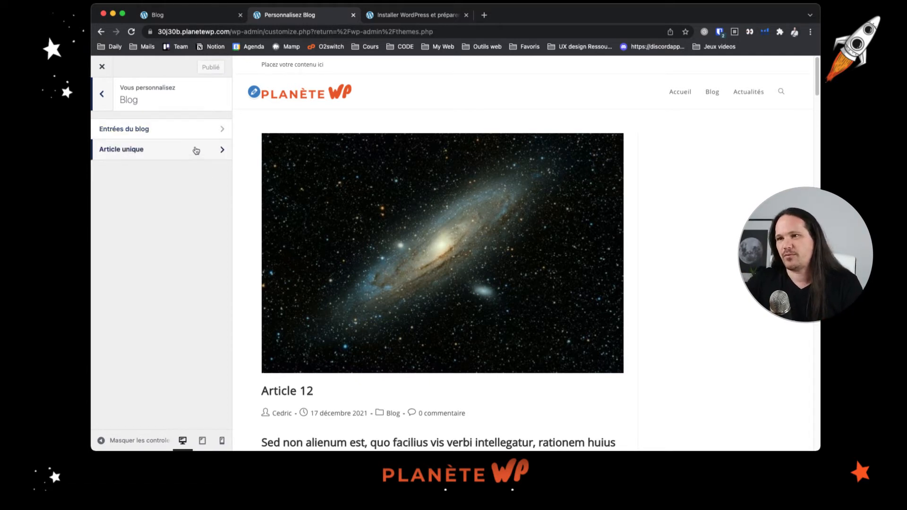
{"action": "left_click", "coordinate": [204, 130]}
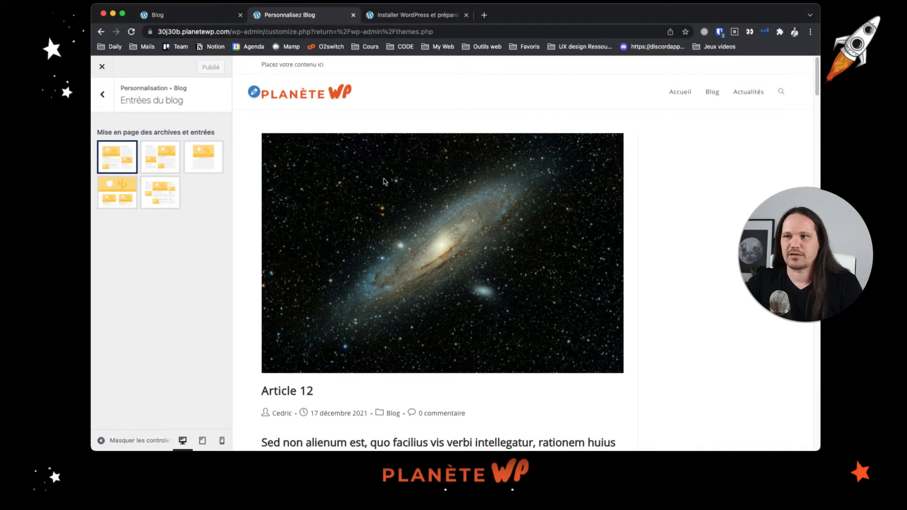
{"action": "left_click", "coordinate": [122, 164]}
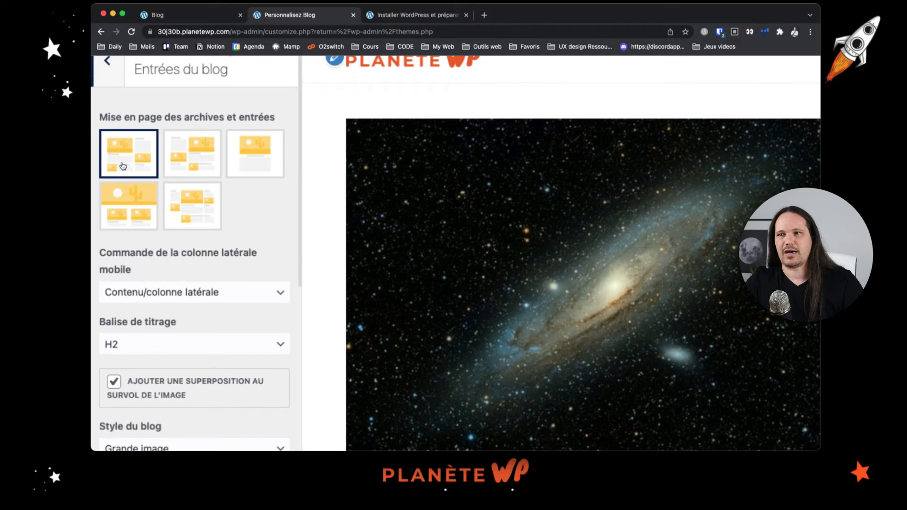
{"action": "scroll", "coordinate": [123, 166], "scroll_direction": "up", "scroll_amount": 3}
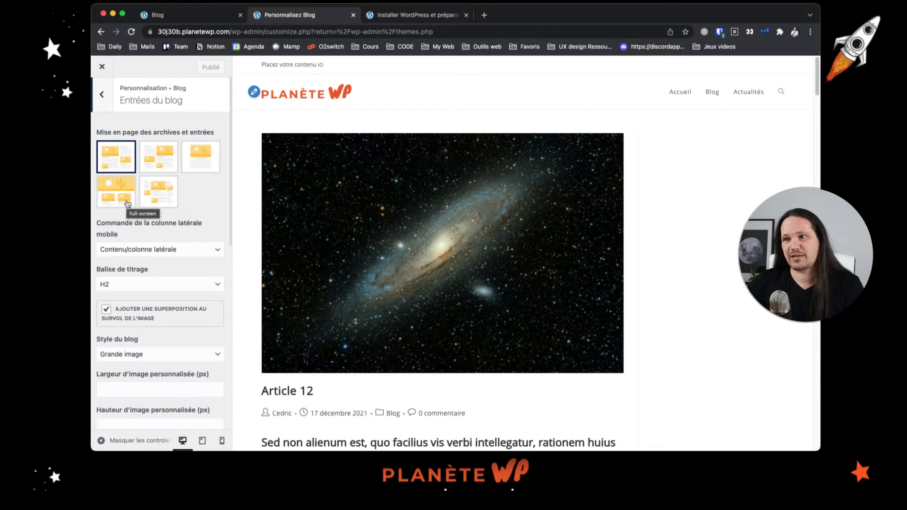
{"action": "scroll", "coordinate": [162, 218], "scroll_direction": "down", "scroll_amount": 1}
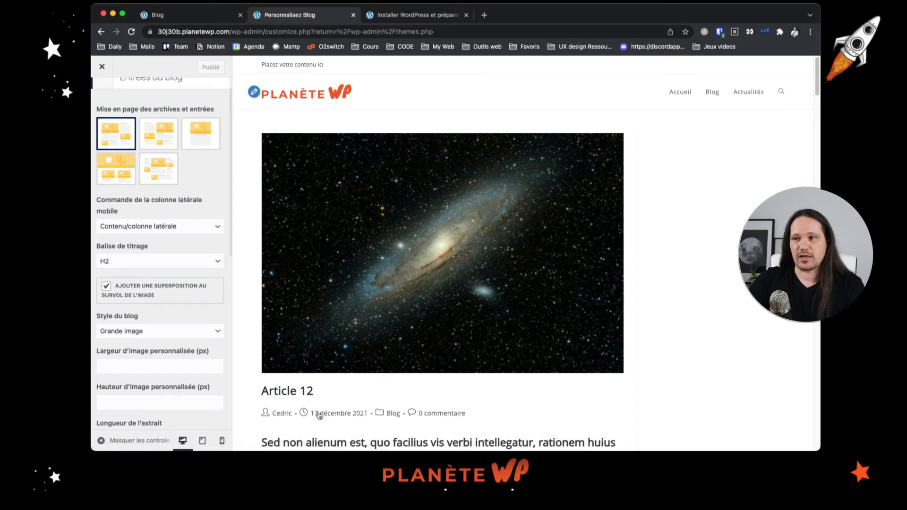
{"action": "left_click", "coordinate": [167, 337]}
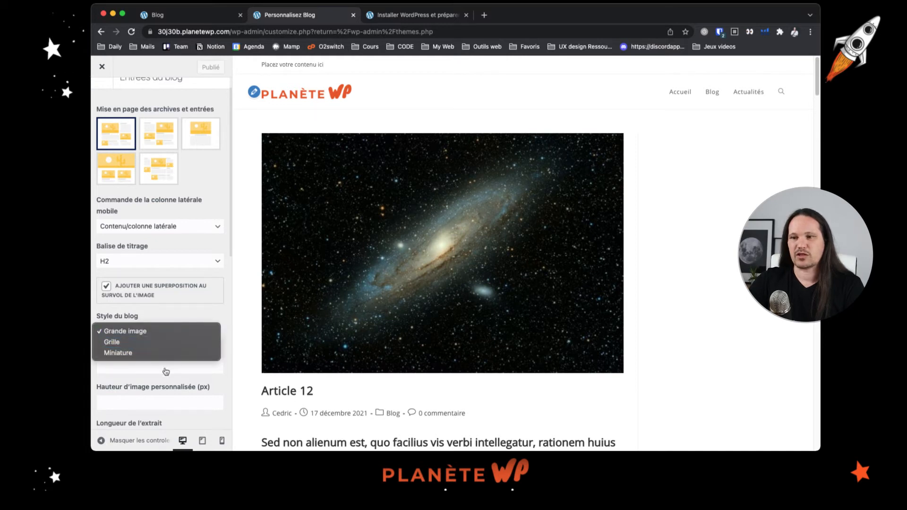
{"action": "left_click", "coordinate": [191, 320]}
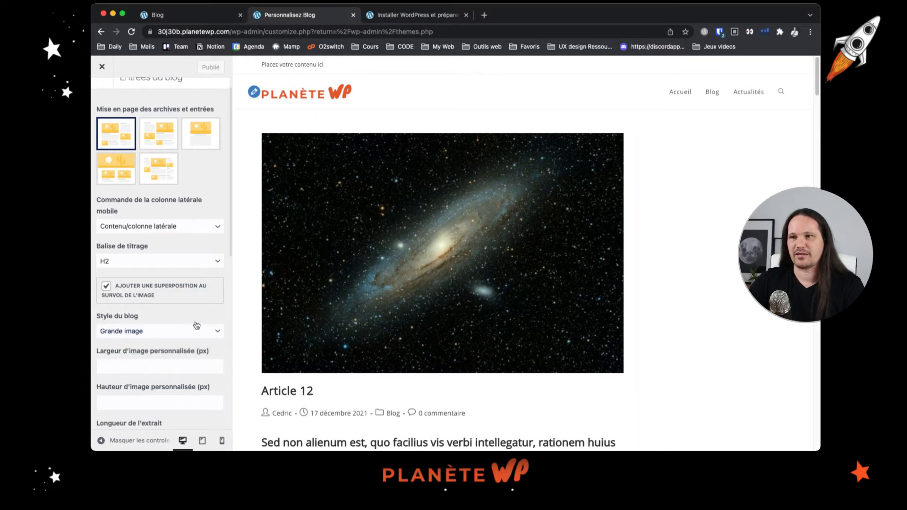
Review the image size, excerpt, pagination, element position and meta settings, comparing them with the article listing in the preview.
{"action": "scroll", "coordinate": [182, 317], "scroll_direction": "down", "scroll_amount": 2}
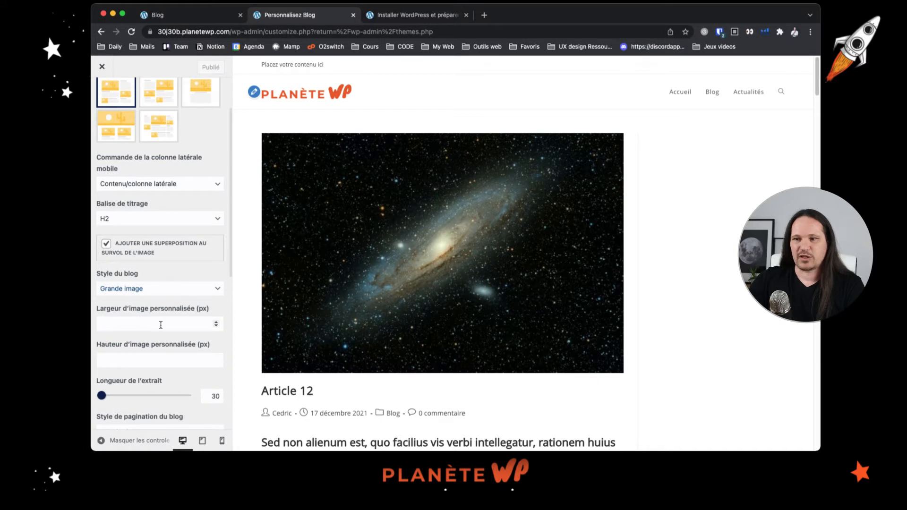
{"action": "scroll", "coordinate": [142, 321], "scroll_direction": "down", "scroll_amount": 4}
{"action": "scroll", "coordinate": [169, 316], "scroll_direction": "down", "scroll_amount": 7}
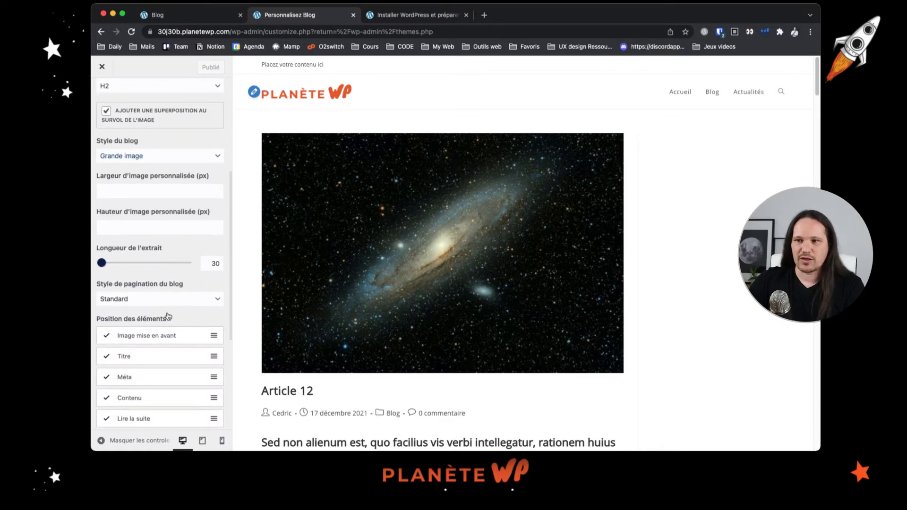
{"action": "scroll", "coordinate": [168, 315], "scroll_direction": "down", "scroll_amount": 3}
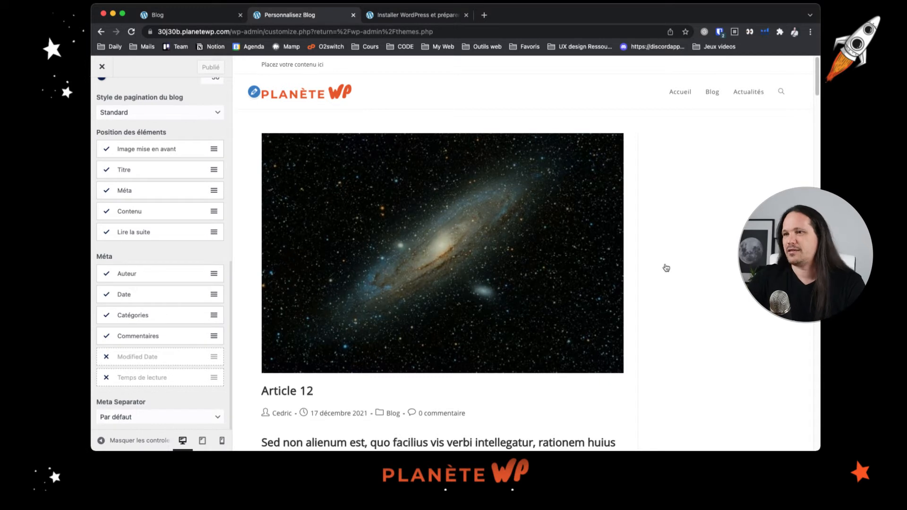
{"action": "scroll", "coordinate": [666, 268], "scroll_direction": "down", "scroll_amount": 4}
{"action": "scroll", "coordinate": [660, 348], "scroll_direction": "down", "scroll_amount": 1}
{"action": "scroll", "coordinate": [661, 348], "scroll_direction": "up", "scroll_amount": 1}
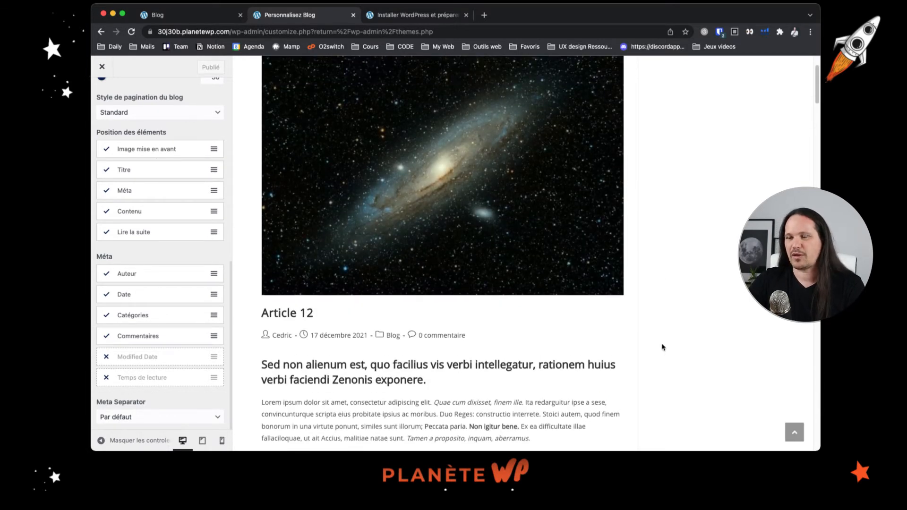
{"action": "scroll", "coordinate": [663, 347], "scroll_direction": "up", "scroll_amount": 1}
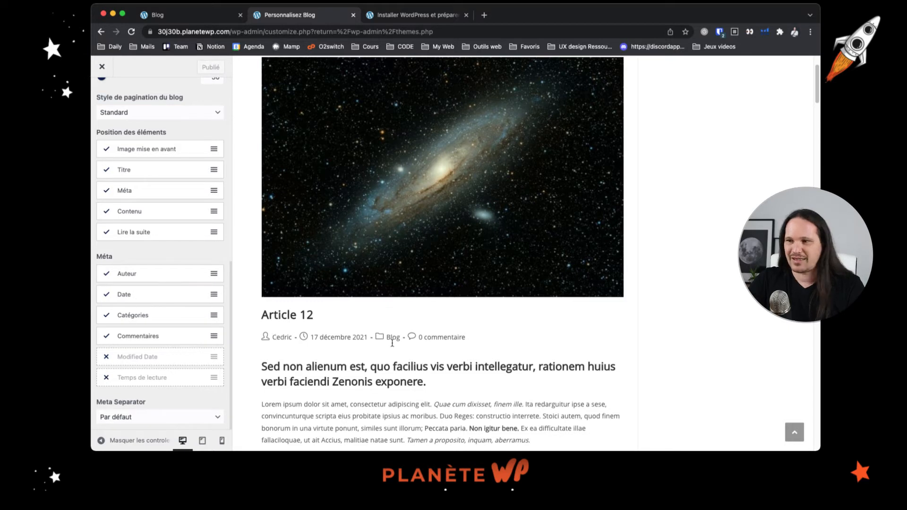
Hide Commentaires from the blog entries' meta, place Titre above Image mise en avant, publish and check the listing.
{"action": "left_click", "coordinate": [105, 336]}
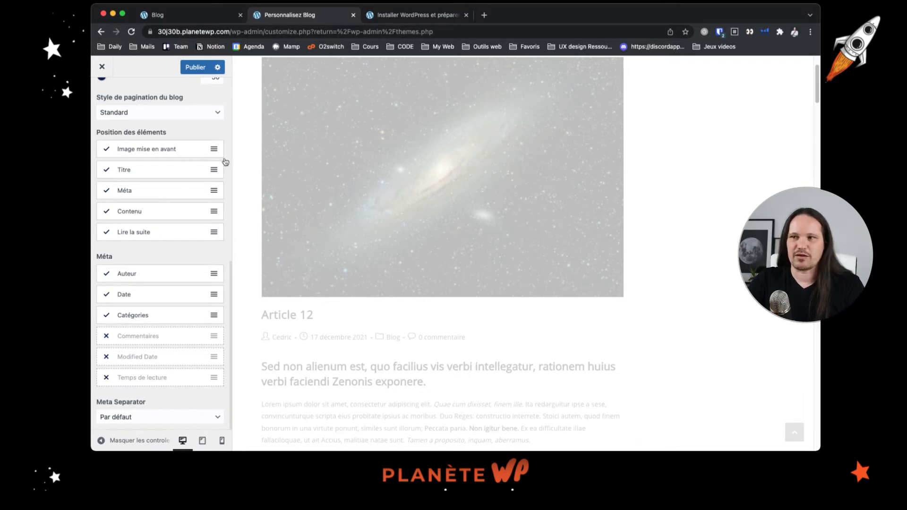
{"action": "mouse_move", "coordinate": [214, 168]}
{"action": "left_mouse_down"}
{"action": "mouse_move", "coordinate": [214, 142]}
{"action": "mouse_move", "coordinate": [214, 155]}
{"action": "left_mouse_up"}
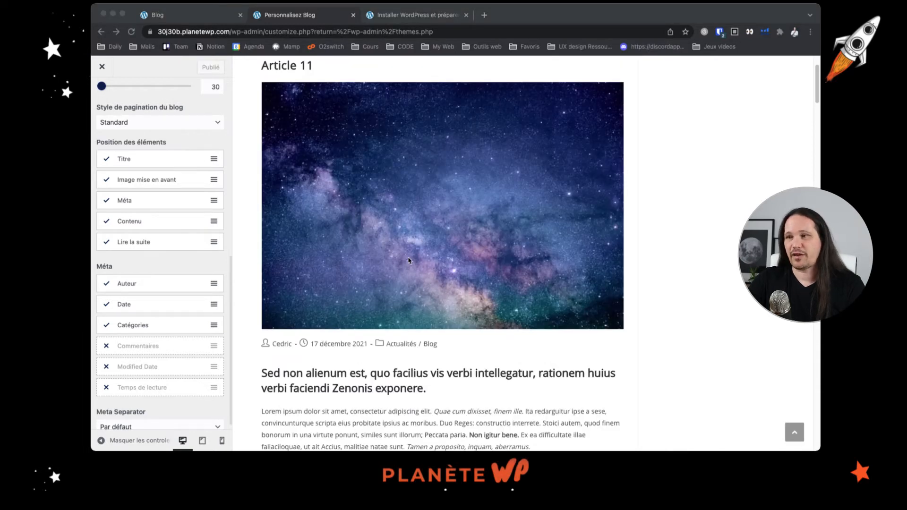
{"action": "scroll", "coordinate": [460, 189], "scroll_direction": "up", "scroll_amount": 2}
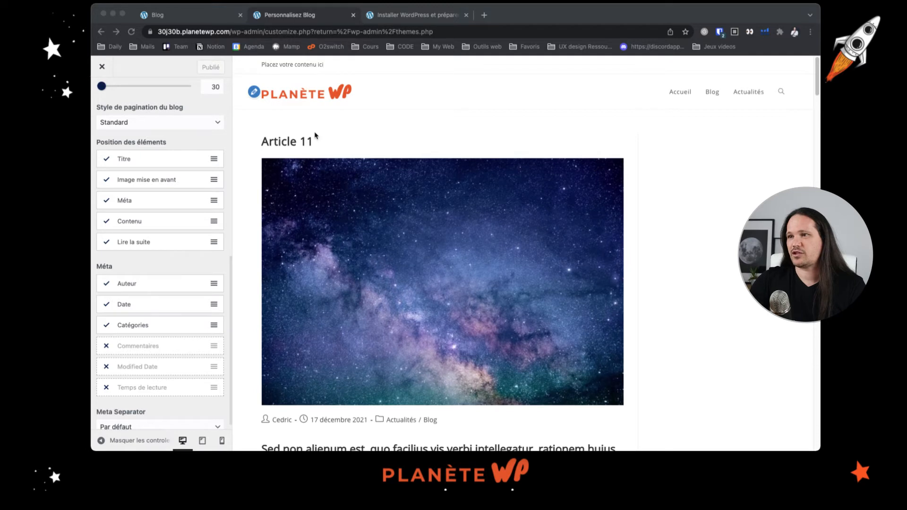
{"action": "scroll", "coordinate": [321, 244], "scroll_direction": "down", "scroll_amount": 4}
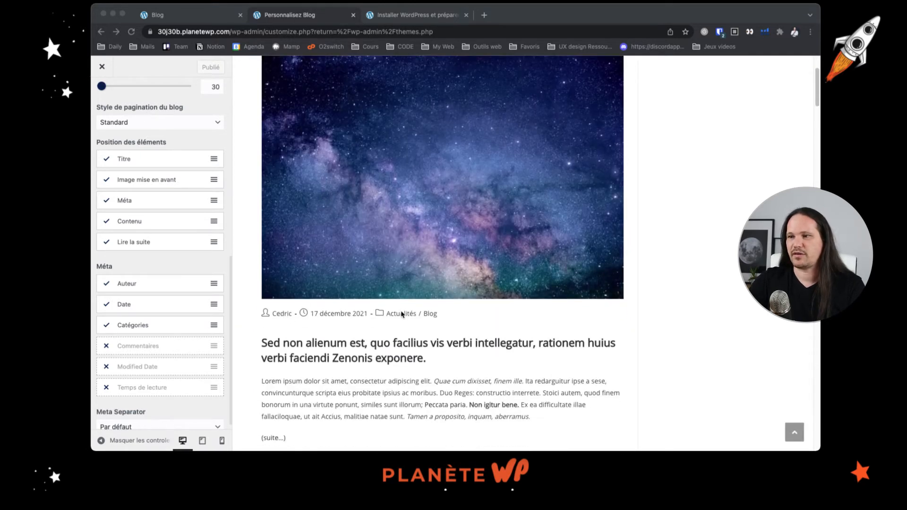
{"action": "scroll", "coordinate": [370, 330], "scroll_direction": "down", "scroll_amount": 2}
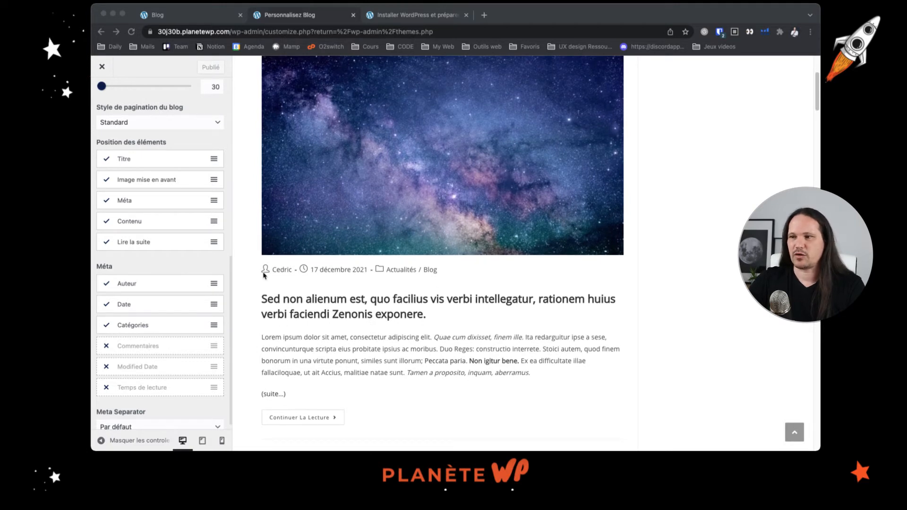
Move Date before Auteur in the blog entries' meta order and check the article listing in the preview.
{"action": "left_click", "coordinate": [215, 308]}
{"action": "left_click_drag", "start_coordinate": [214, 307], "coordinate": [208, 279]}
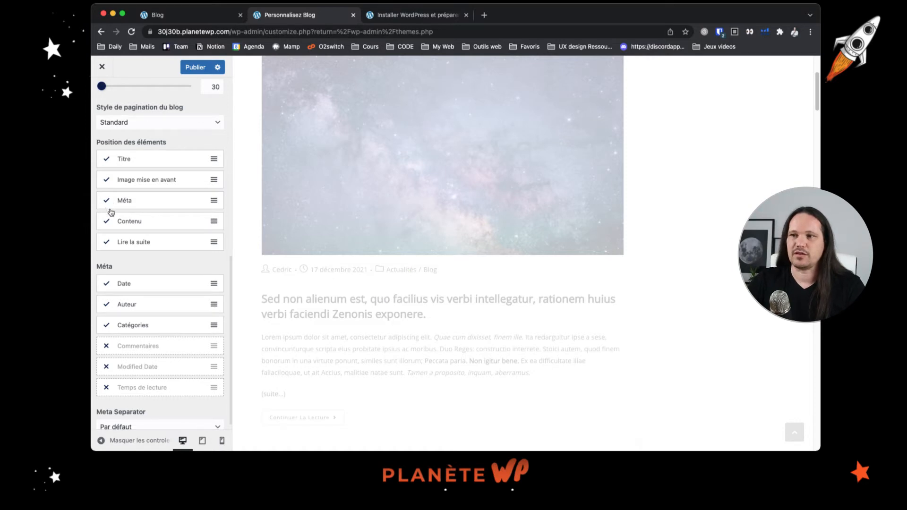
{"action": "scroll", "coordinate": [175, 330], "scroll_direction": "down", "scroll_amount": 1}
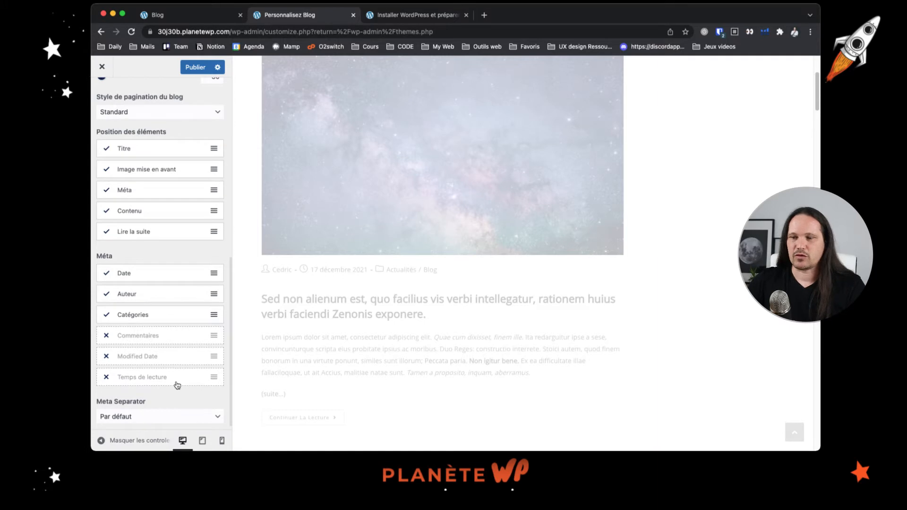
{"action": "scroll", "coordinate": [177, 385], "scroll_direction": "up", "scroll_amount": 6}
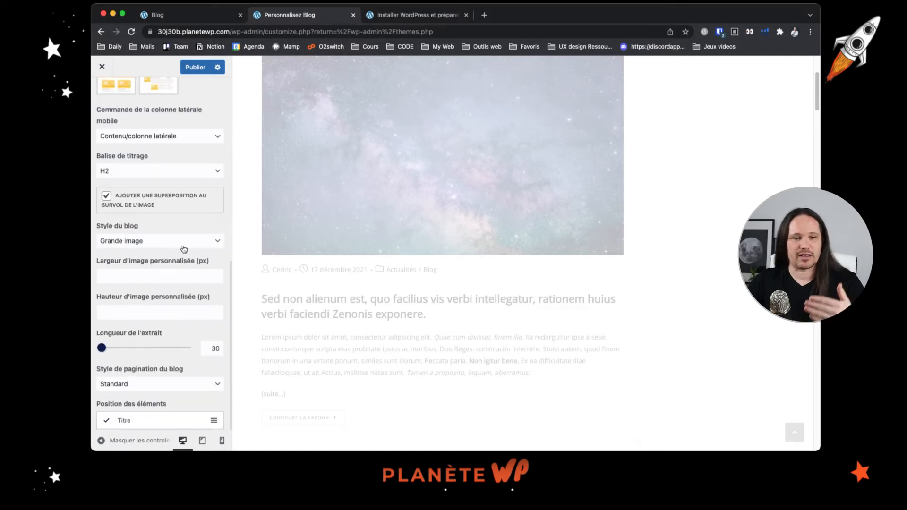
{"action": "scroll", "coordinate": [172, 162], "scroll_direction": "up", "scroll_amount": 3}
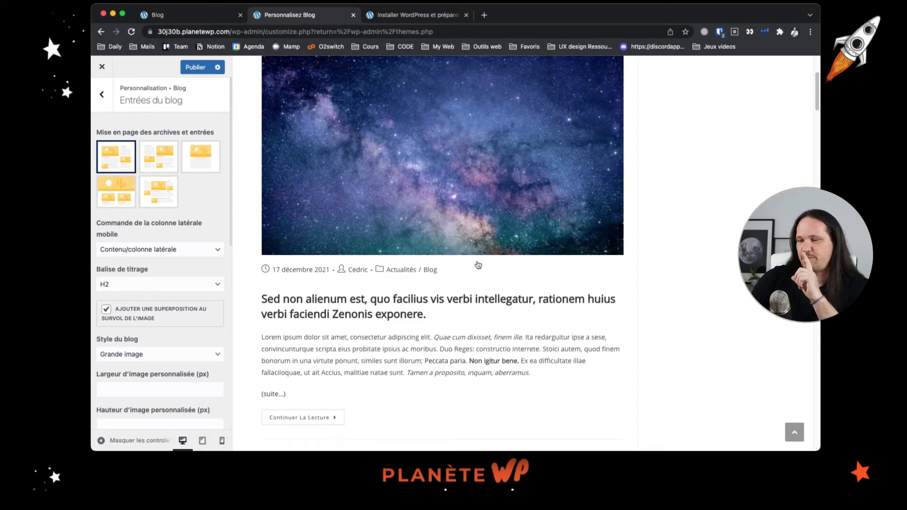
{"action": "scroll", "coordinate": [490, 265], "scroll_direction": "down", "scroll_amount": 4}
{"action": "scroll", "coordinate": [492, 265], "scroll_direction": "up", "scroll_amount": 7}
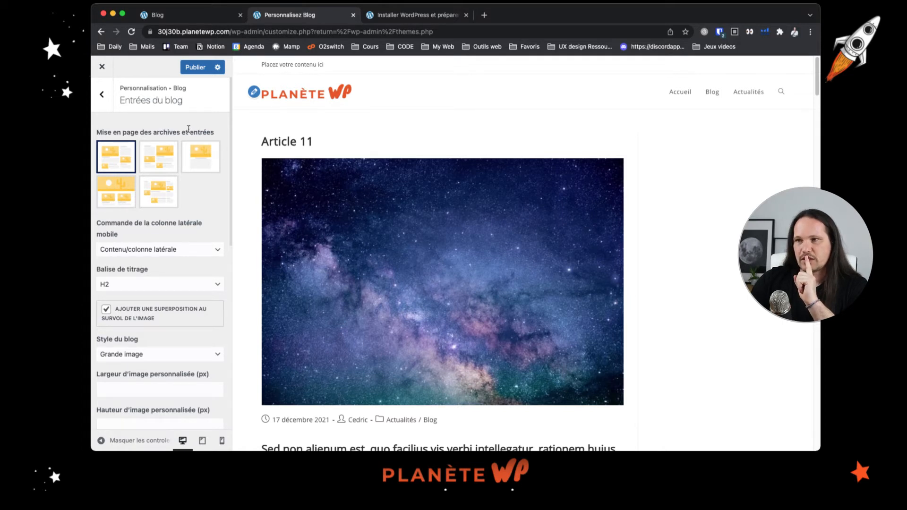
Give the blog entries the full-width layout without a sidebar, set Style du blog to Grille, publish and check the article grid.
{"action": "left_click", "coordinate": [198, 156]}
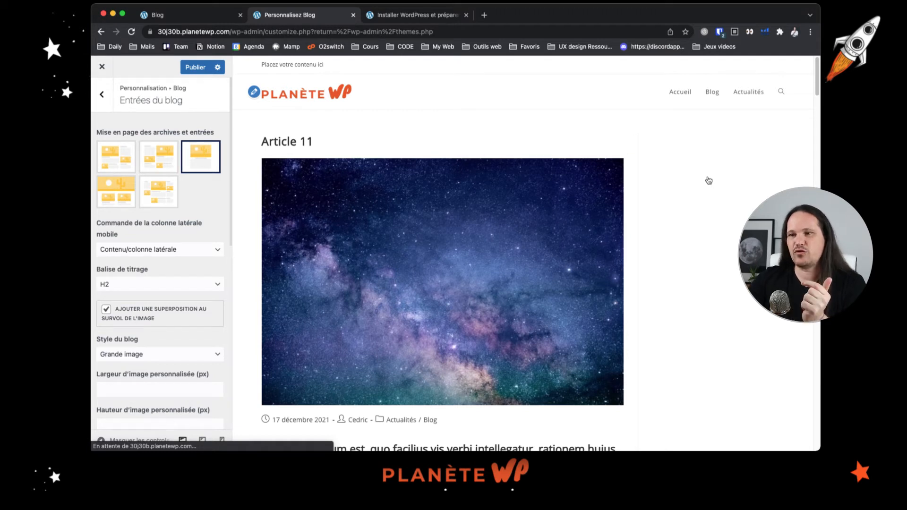
{"action": "scroll", "coordinate": [141, 305], "scroll_direction": "down", "scroll_amount": 3}
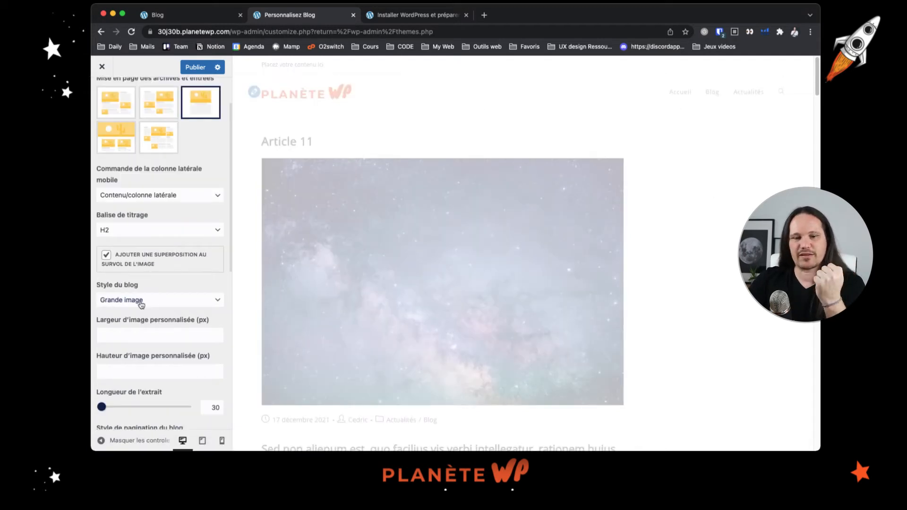
{"action": "scroll", "coordinate": [205, 147], "scroll_direction": "down", "scroll_amount": 3}
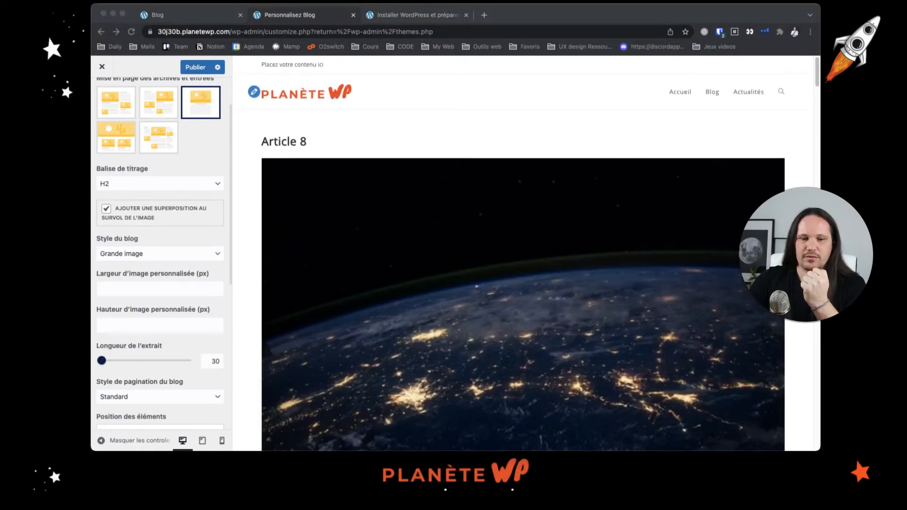
{"action": "left_click", "coordinate": [118, 265]}
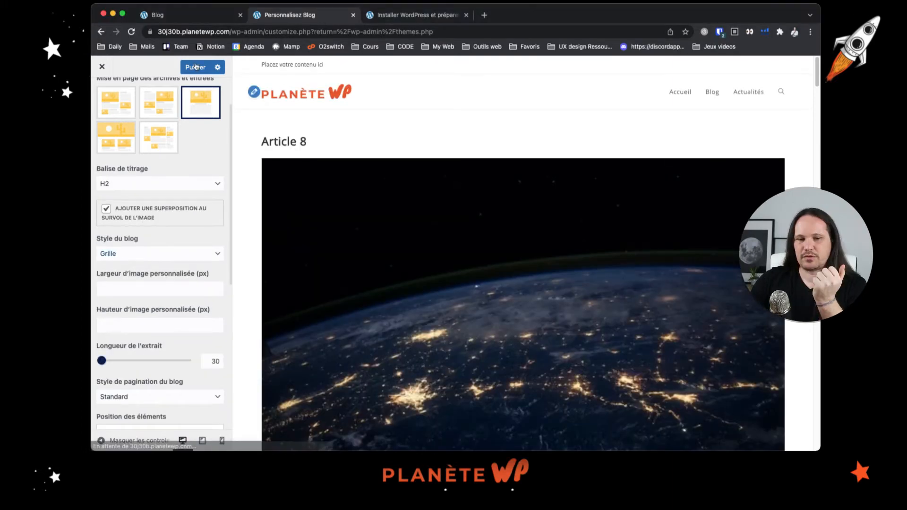
{"action": "left_click", "coordinate": [195, 67]}
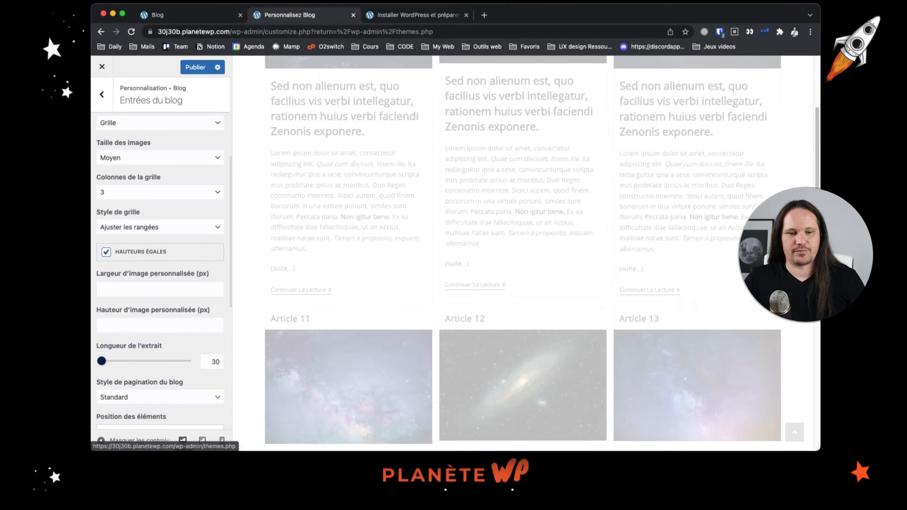
{"action": "left_click", "coordinate": [102, 67]}
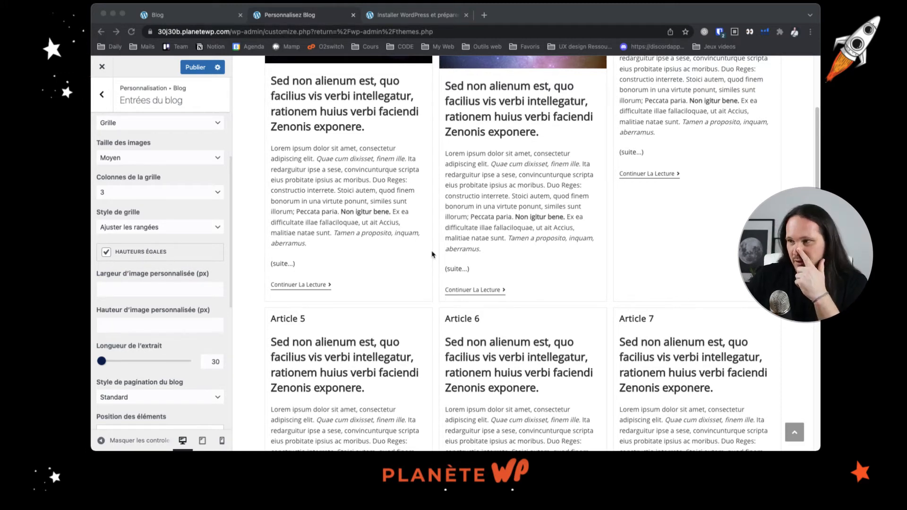
{"action": "scroll", "coordinate": [547, 266], "scroll_direction": "up", "scroll_amount": 3}
{"action": "scroll", "coordinate": [532, 260], "scroll_direction": "up", "scroll_amount": 6}
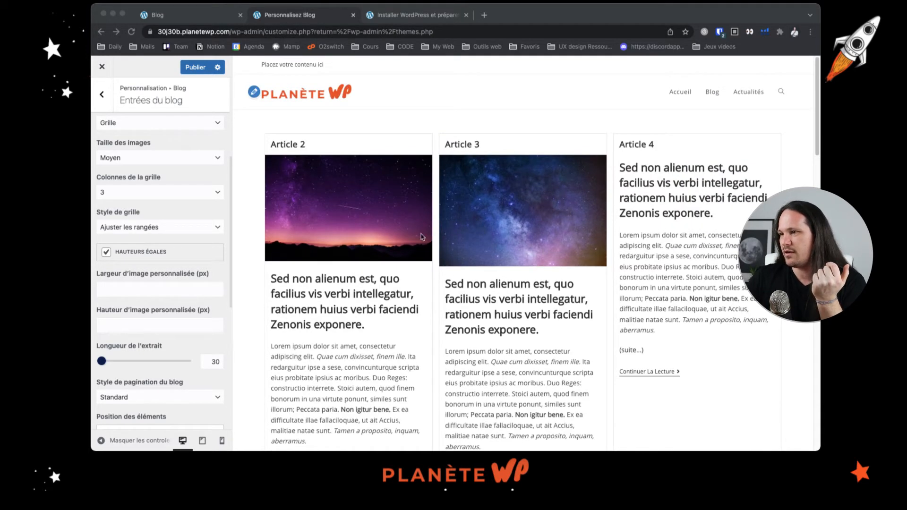
{"action": "scroll", "coordinate": [500, 250], "scroll_direction": "down", "scroll_amount": 5}
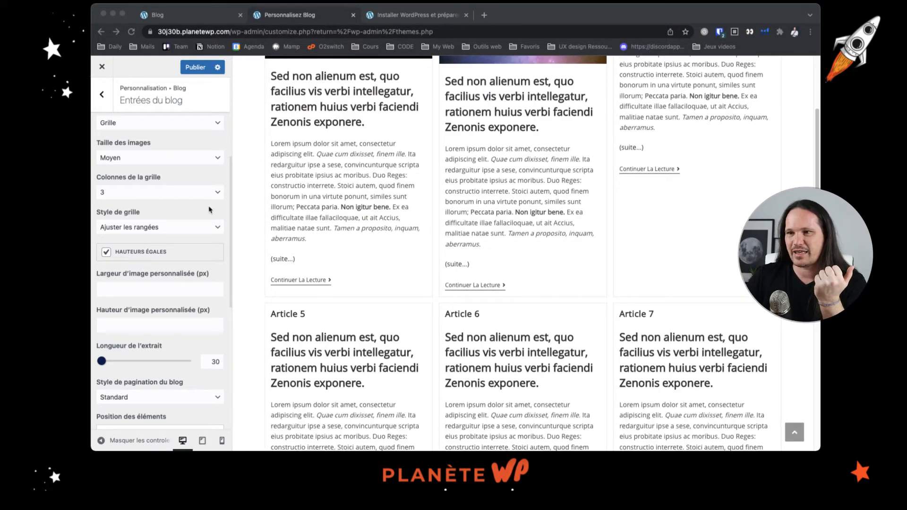
Set the blog entries' Style du blog to Miniature and publish the change.
{"action": "scroll", "coordinate": [171, 154], "scroll_direction": "up", "scroll_amount": 3}
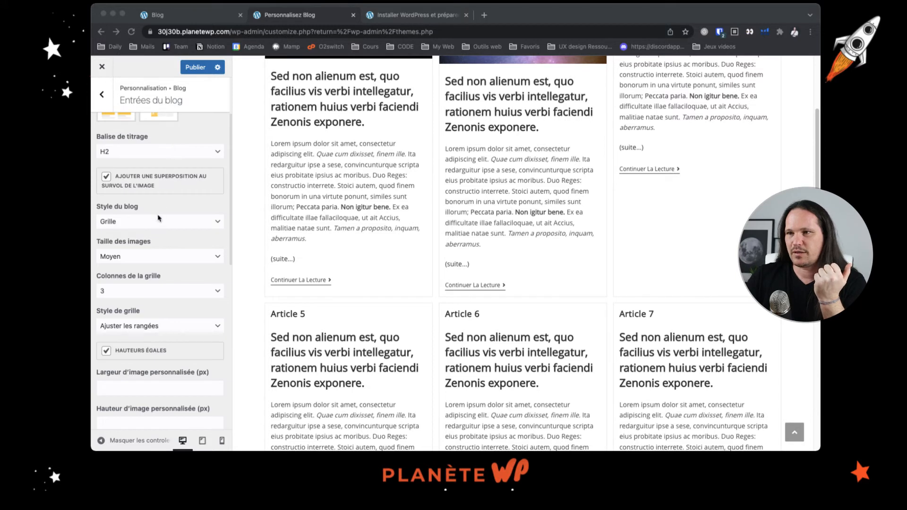
{"action": "left_click", "coordinate": [159, 220]}
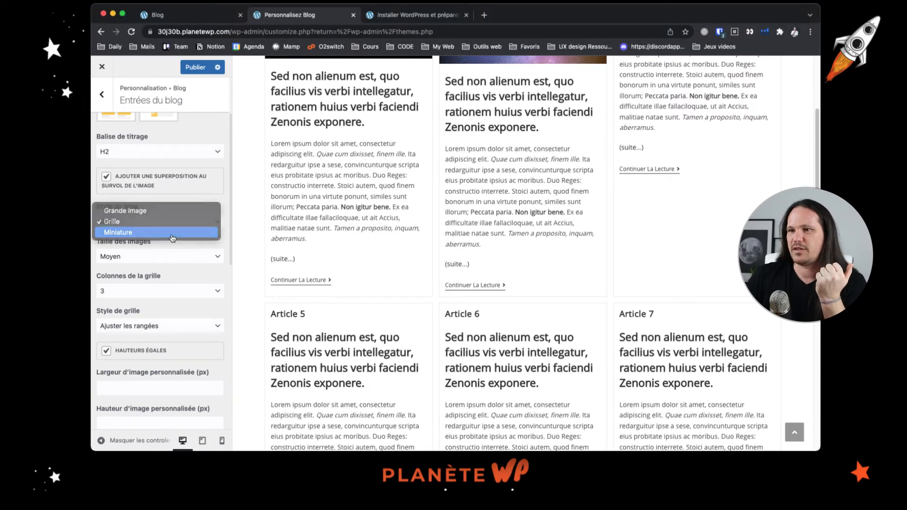
{"action": "left_click", "coordinate": [173, 238]}
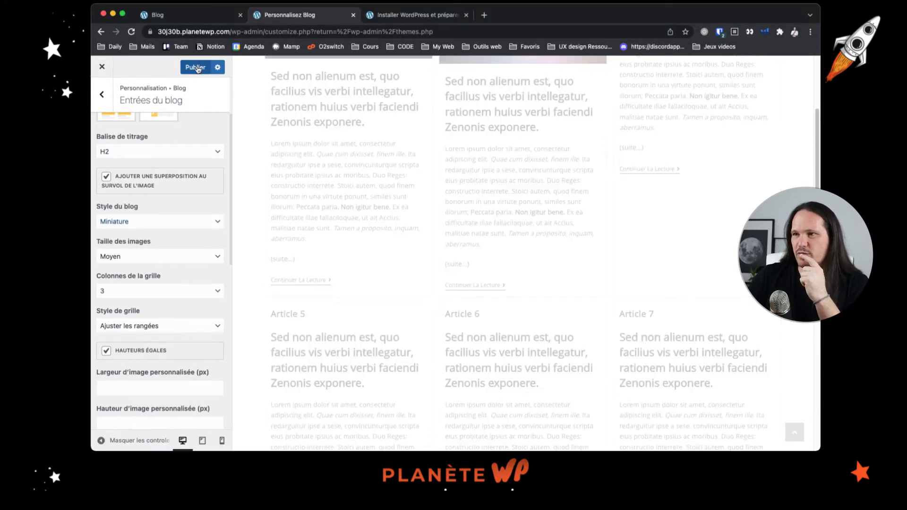
{"action": "left_click", "coordinate": [196, 67]}
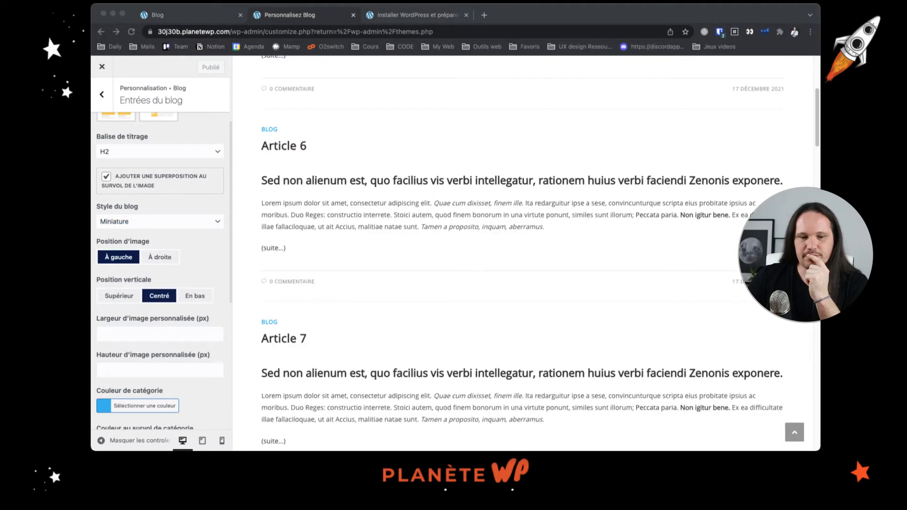
Review the Miniature listing in the preview along with its image position, colour, excerpt, pagination and meta separator settings.
{"action": "scroll", "coordinate": [546, 238], "scroll_direction": "up", "scroll_amount": 5}
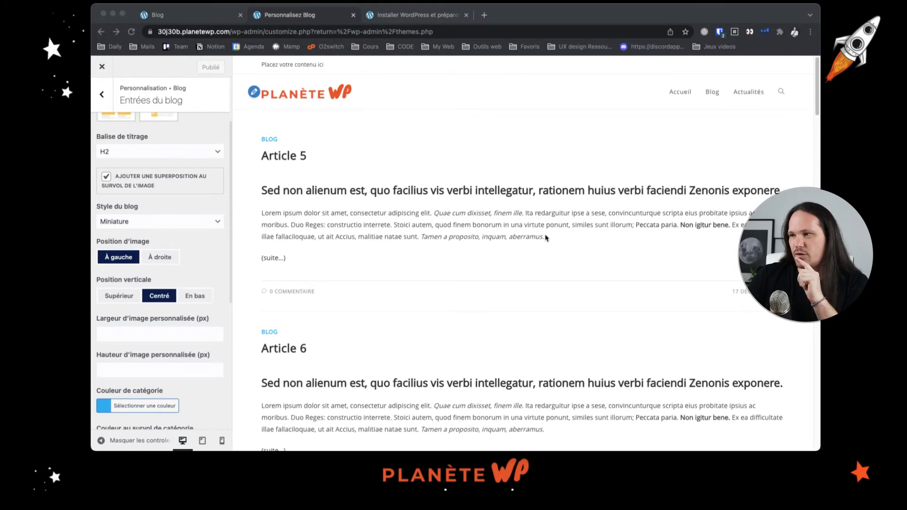
{"action": "scroll", "coordinate": [529, 243], "scroll_direction": "down", "scroll_amount": 10}
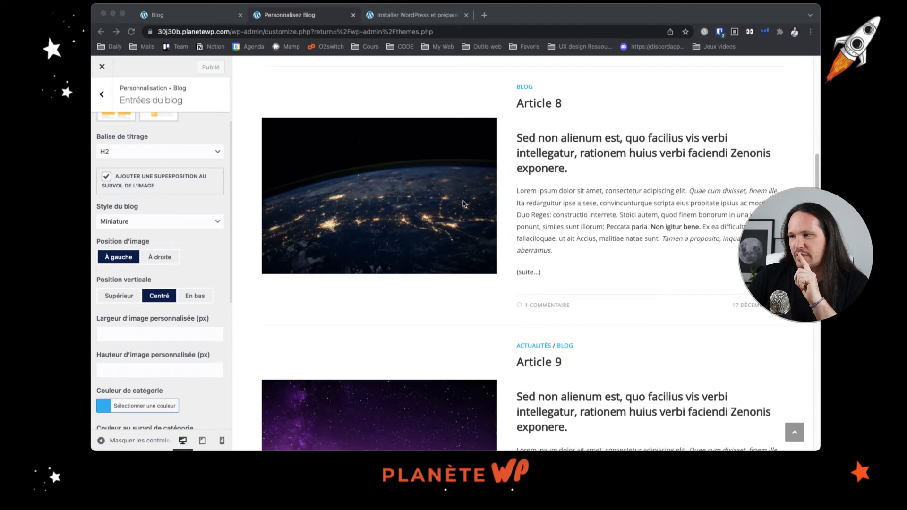
{"action": "scroll", "coordinate": [395, 198], "scroll_direction": "down", "scroll_amount": 6}
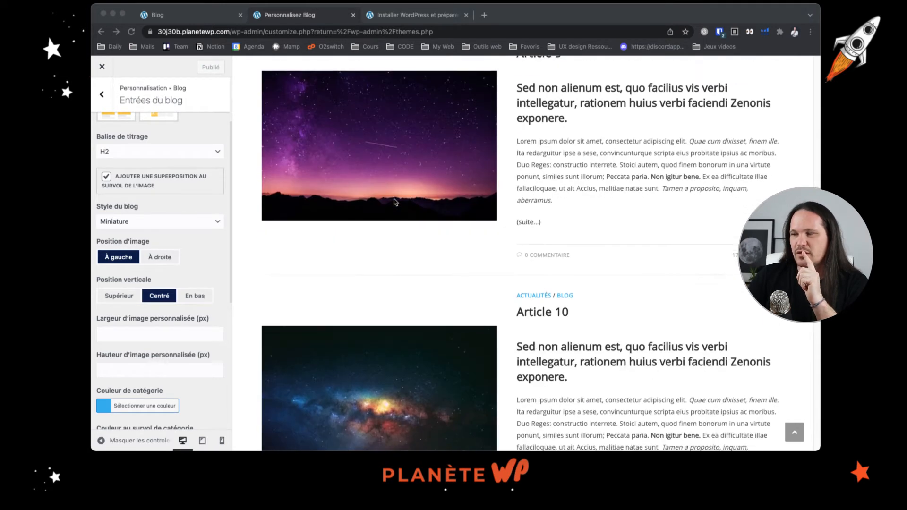
{"action": "scroll", "coordinate": [395, 205], "scroll_direction": "down", "scroll_amount": 8}
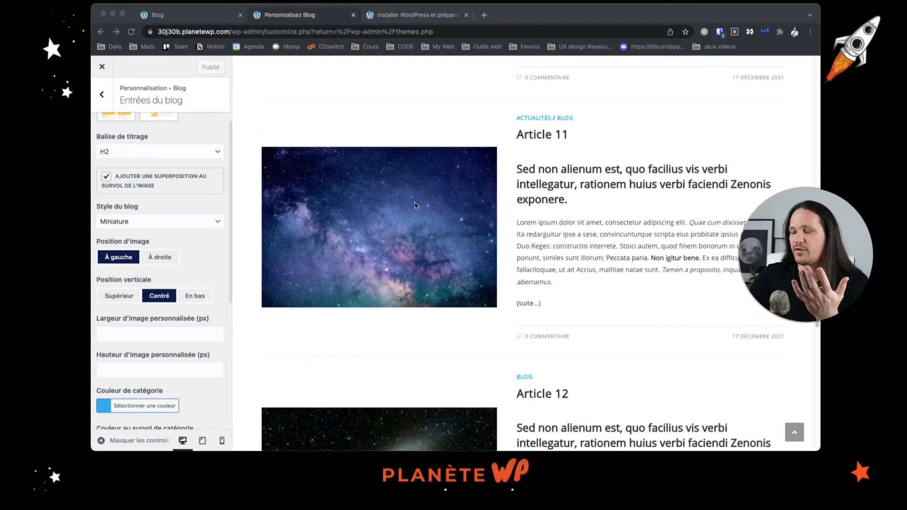
{"action": "scroll", "coordinate": [416, 206], "scroll_direction": "down", "scroll_amount": 10}
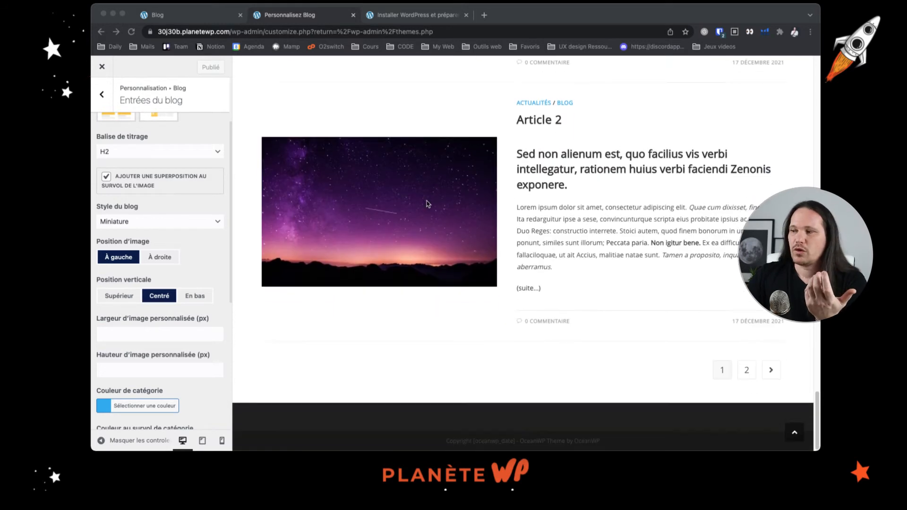
{"action": "scroll", "coordinate": [425, 203], "scroll_direction": "up", "scroll_amount": 4}
{"action": "scroll", "coordinate": [428, 205], "scroll_direction": "up", "scroll_amount": 1}
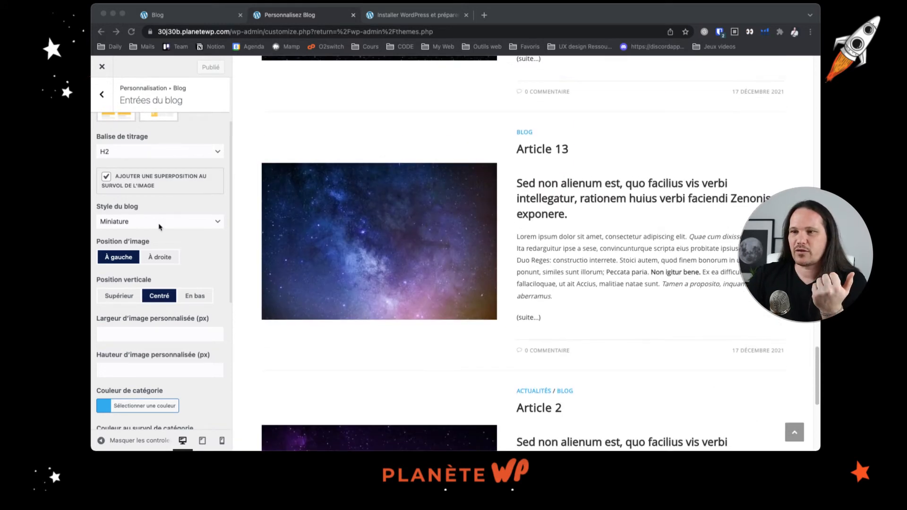
{"action": "left_click", "coordinate": [159, 226]}
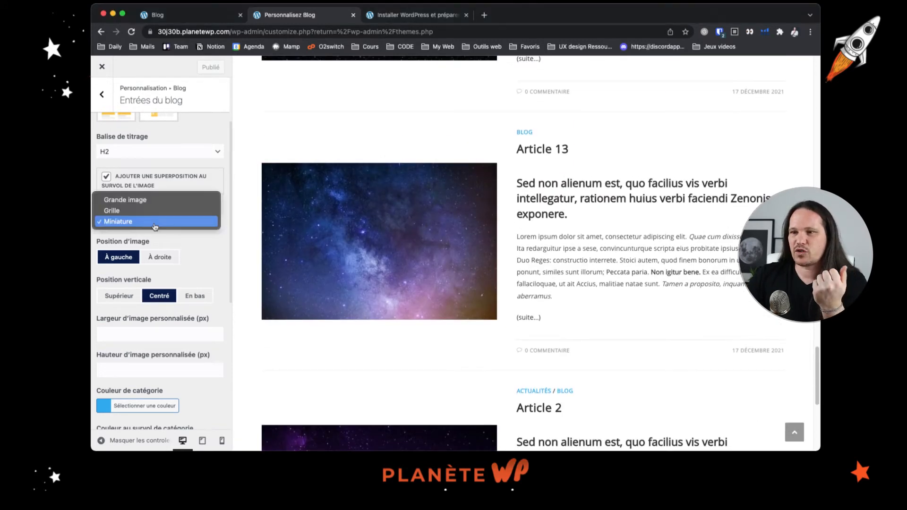
{"action": "left_click", "coordinate": [204, 265]}
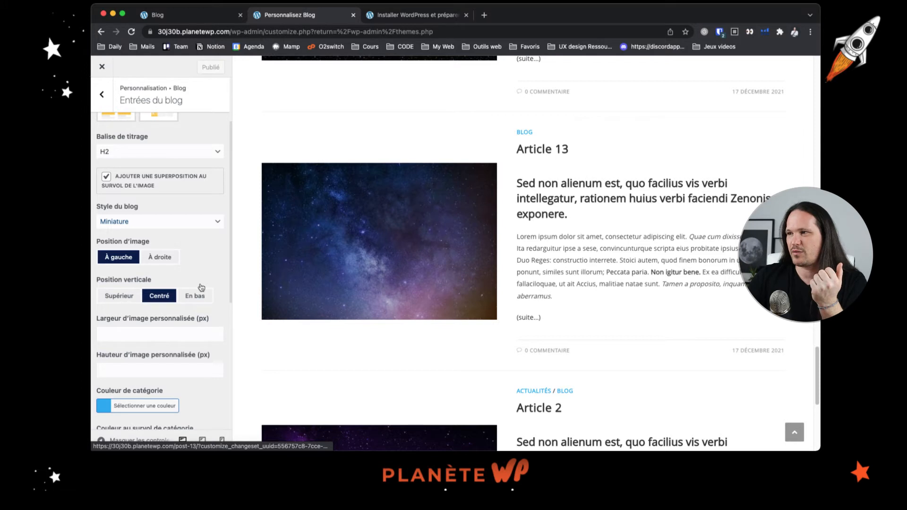
{"action": "scroll", "coordinate": [202, 287], "scroll_direction": "down", "scroll_amount": 10}
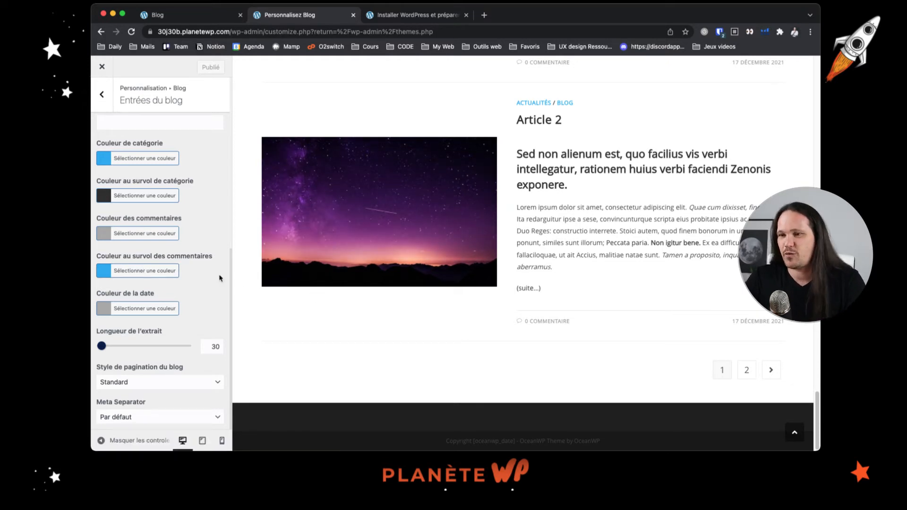
{"action": "scroll", "coordinate": [591, 184], "scroll_direction": "up", "scroll_amount": 2}
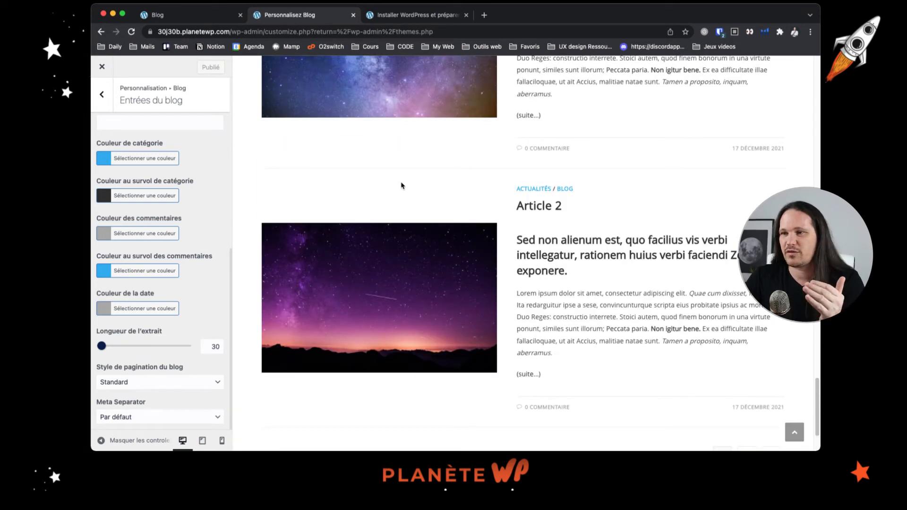
Switch the blog entries' Style du blog back to Grille and publish.
{"action": "scroll", "coordinate": [170, 211], "scroll_direction": "up", "scroll_amount": 5}
{"action": "scroll", "coordinate": [170, 211], "scroll_direction": "up", "scroll_amount": 1}
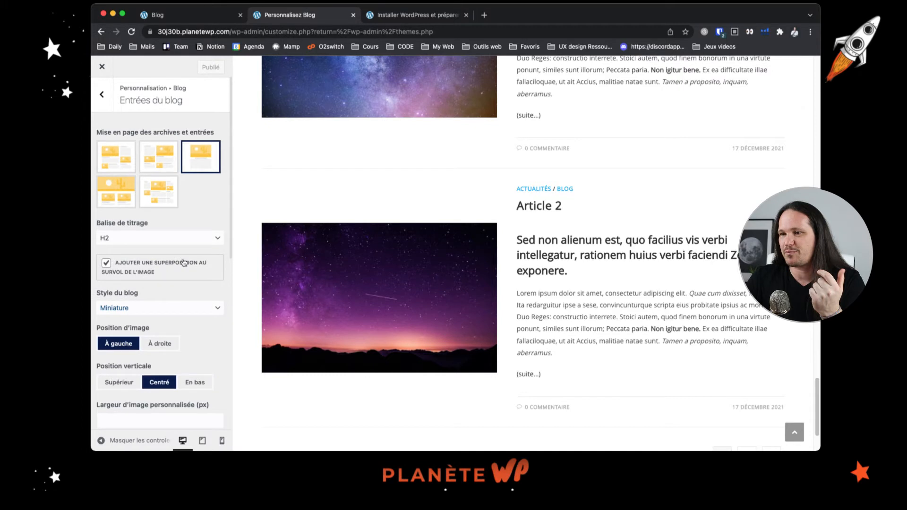
{"action": "left_click", "coordinate": [184, 306]}
{"action": "left_click", "coordinate": [184, 303]}
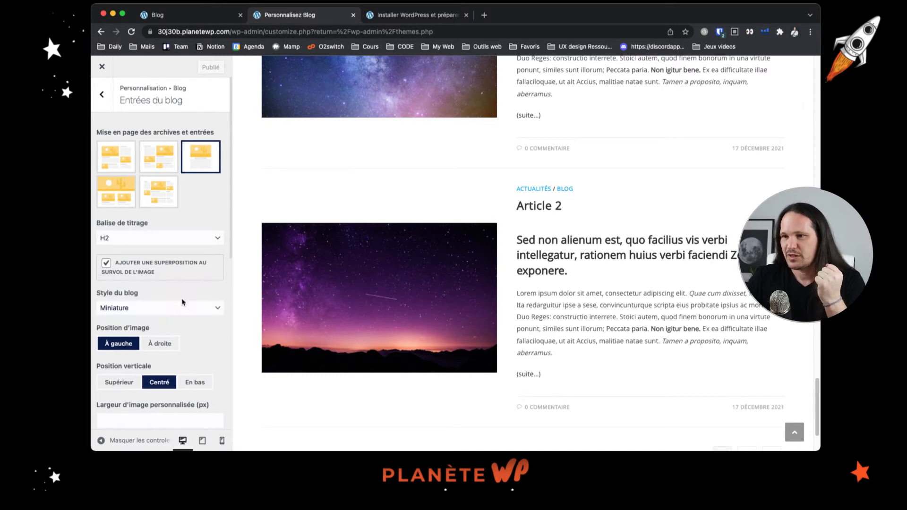
{"action": "left_click", "coordinate": [199, 66]}
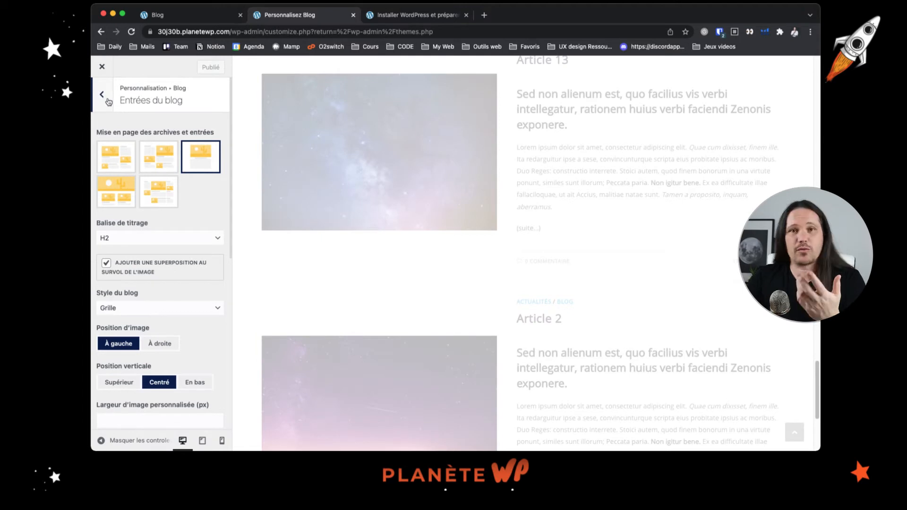
Go to the blog's Article unique settings, open Article 2 in the preview and check its page layout.
{"action": "left_click", "coordinate": [102, 95]}
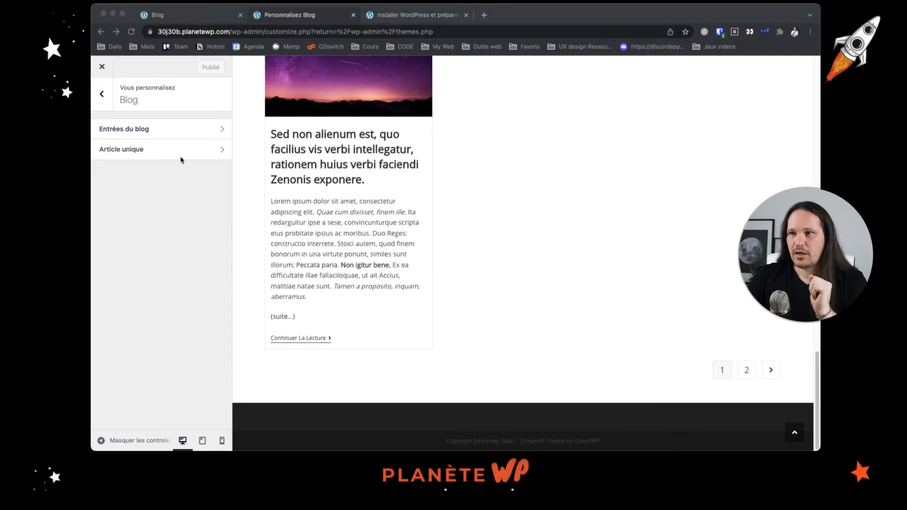
{"action": "left_click", "coordinate": [180, 158]}
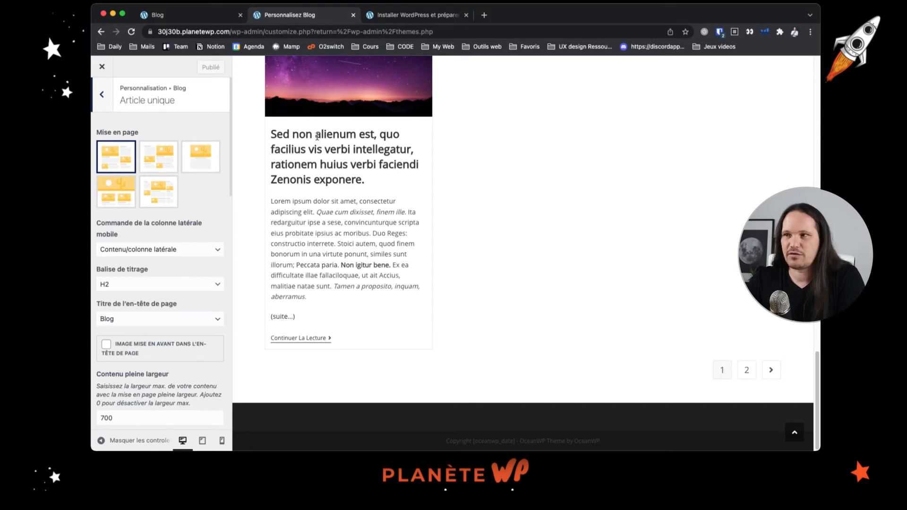
{"action": "left_click", "coordinate": [316, 338]}
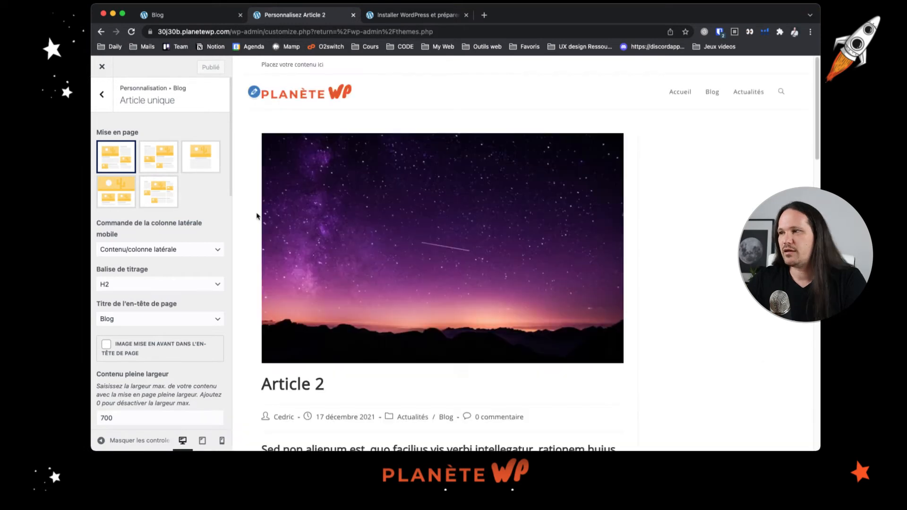
{"action": "scroll", "coordinate": [433, 231], "scroll_direction": "down", "scroll_amount": 1}
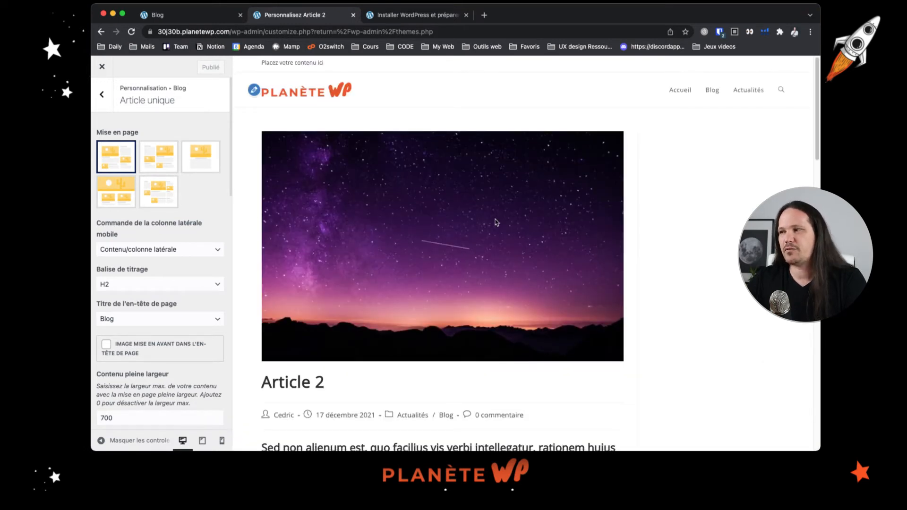
{"action": "scroll", "coordinate": [721, 206], "scroll_direction": "down", "scroll_amount": 10}
{"action": "scroll", "coordinate": [721, 199], "scroll_direction": "up", "scroll_amount": 8}
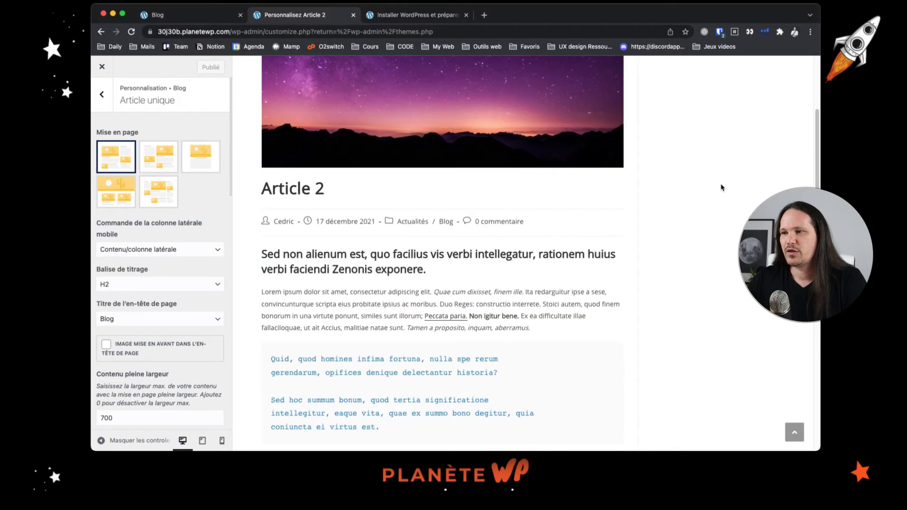
{"action": "scroll", "coordinate": [721, 188], "scroll_direction": "down", "scroll_amount": 1}
{"action": "scroll", "coordinate": [720, 187], "scroll_direction": "up", "scroll_amount": 3}
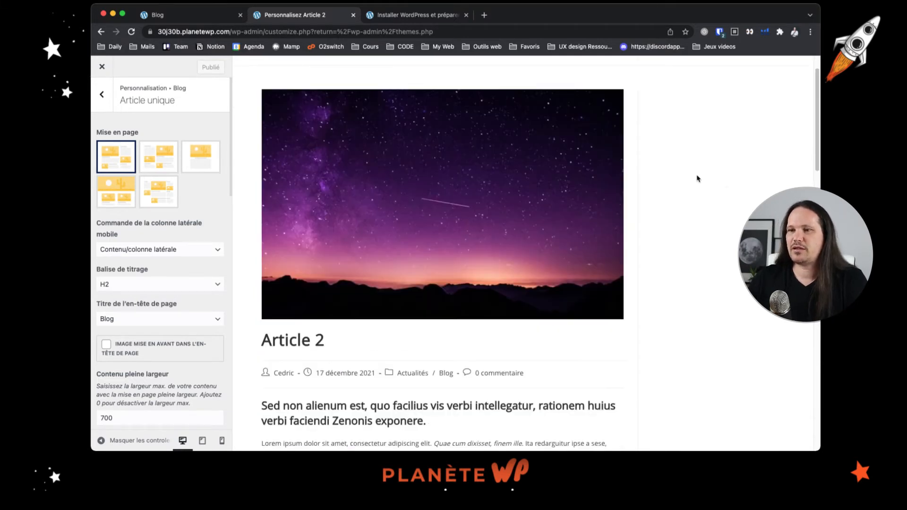
Set the single article's Balise de titrage to H1 after checking the title and content headings of Article 2.
{"action": "scroll", "coordinate": [186, 244], "scroll_direction": "down", "scroll_amount": 2}
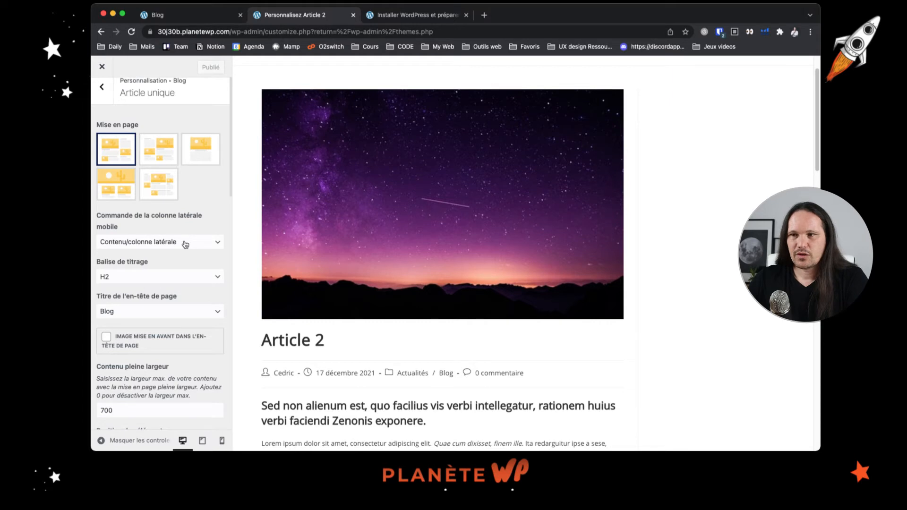
{"action": "scroll", "coordinate": [187, 242], "scroll_direction": "down", "scroll_amount": 2}
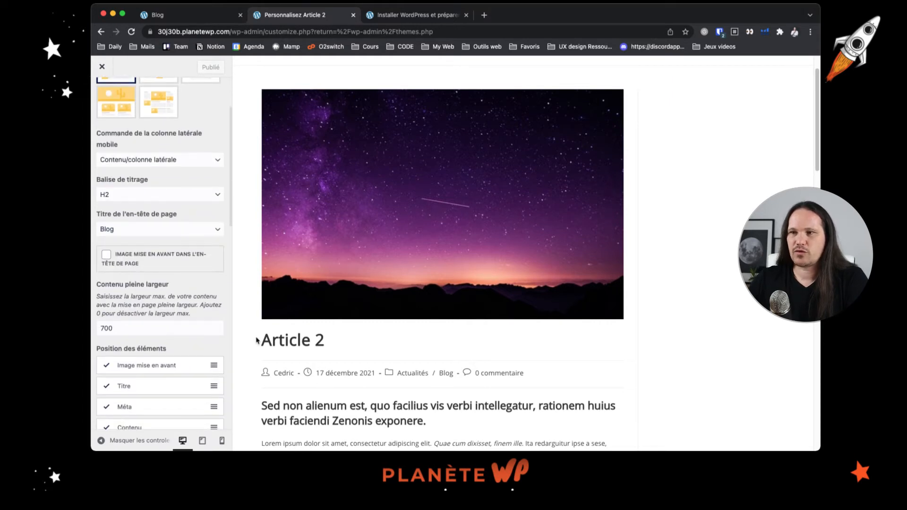
{"action": "left_click_drag", "start_coordinate": [256, 340], "coordinate": [345, 338]}
{"action": "scroll", "coordinate": [347, 338], "scroll_direction": "up", "scroll_amount": 2}
{"action": "scroll", "coordinate": [354, 338], "scroll_direction": "down", "scroll_amount": 4}
{"action": "scroll", "coordinate": [355, 339], "scroll_direction": "down", "scroll_amount": 3}
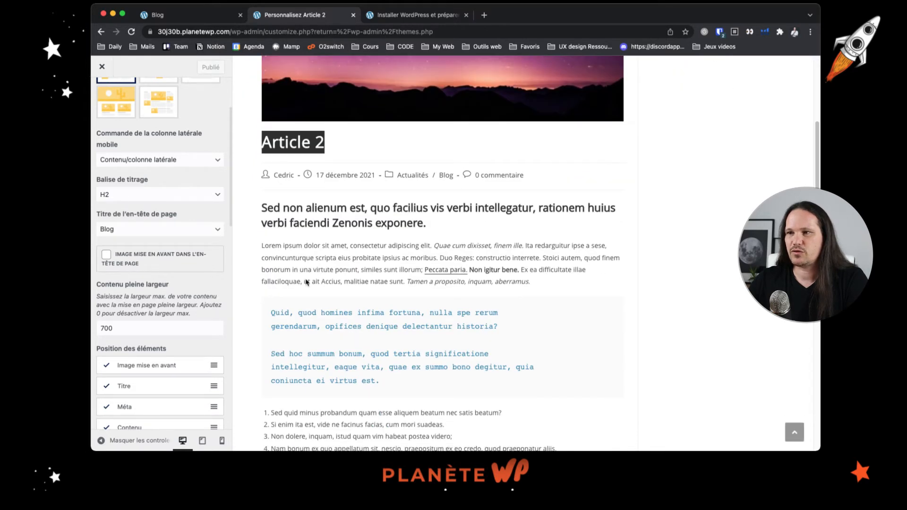
{"action": "left_click", "coordinate": [187, 195]}
{"action": "left_click", "coordinate": [188, 188]}
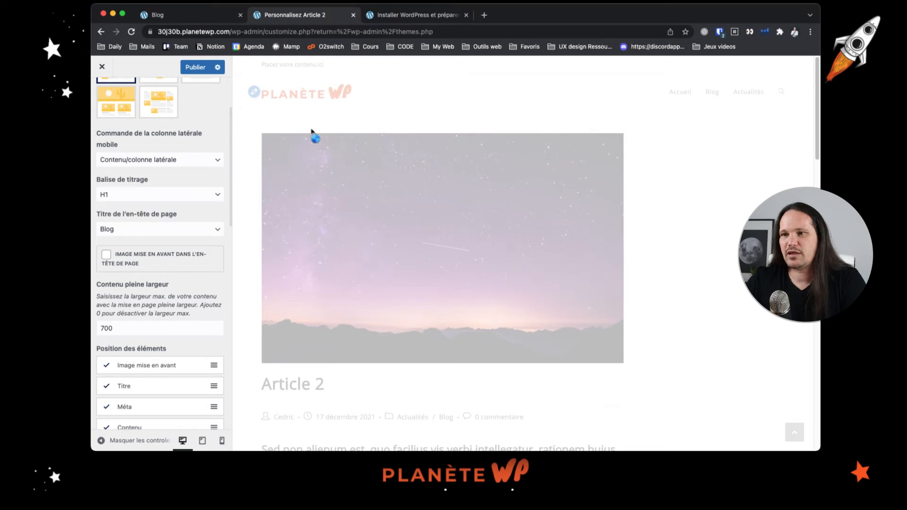
Review the Position des éléments list of the single article against Article 2's content, related articles and comment form in the preview.
{"action": "scroll", "coordinate": [199, 250], "scroll_direction": "down", "scroll_amount": 5}
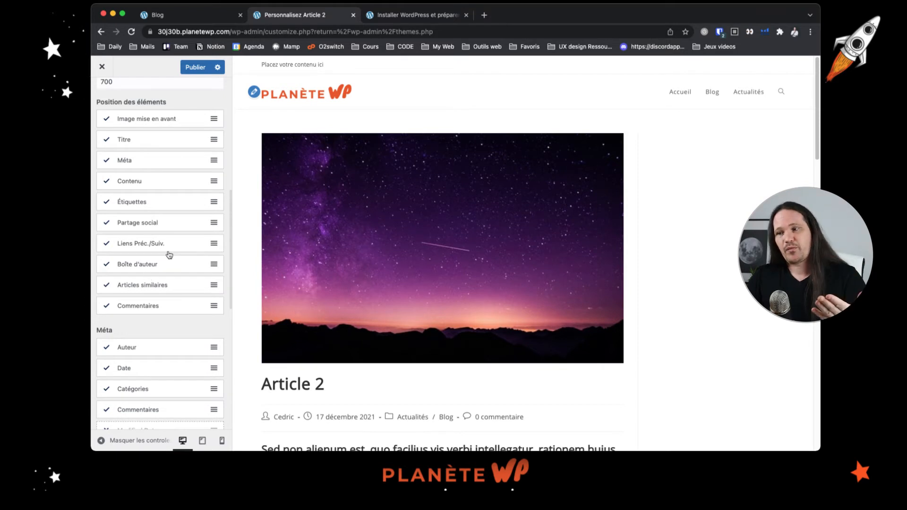
{"action": "scroll", "coordinate": [331, 402], "scroll_direction": "down", "scroll_amount": 2}
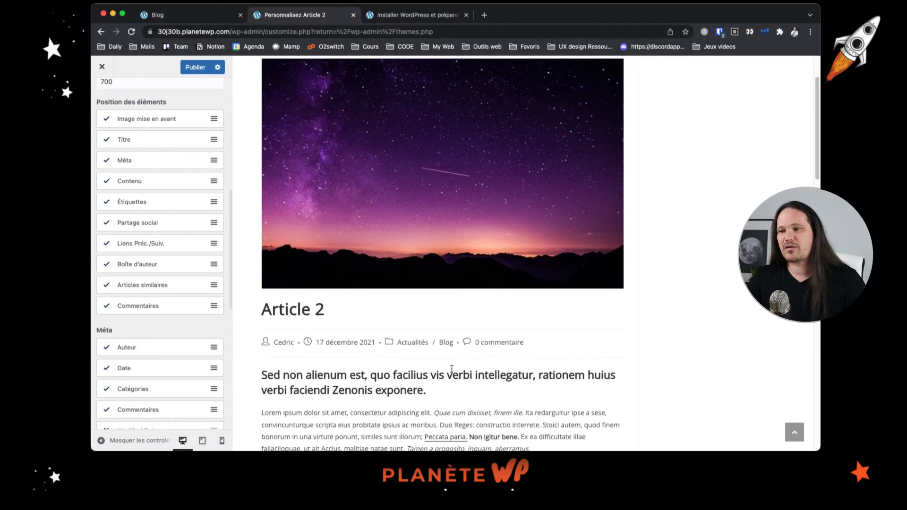
{"action": "scroll", "coordinate": [447, 370], "scroll_direction": "down", "scroll_amount": 2}
{"action": "scroll", "coordinate": [448, 369], "scroll_direction": "down", "scroll_amount": 15}
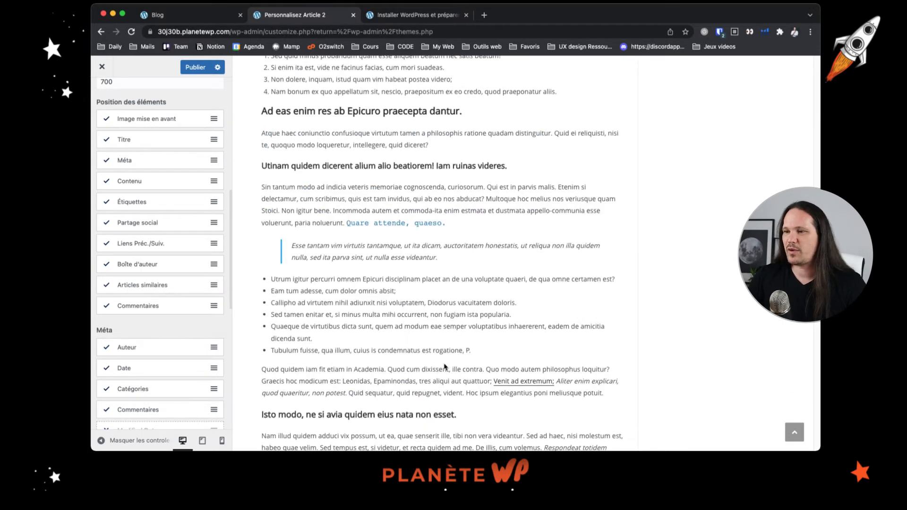
{"action": "scroll", "coordinate": [444, 363], "scroll_direction": "down", "scroll_amount": 5}
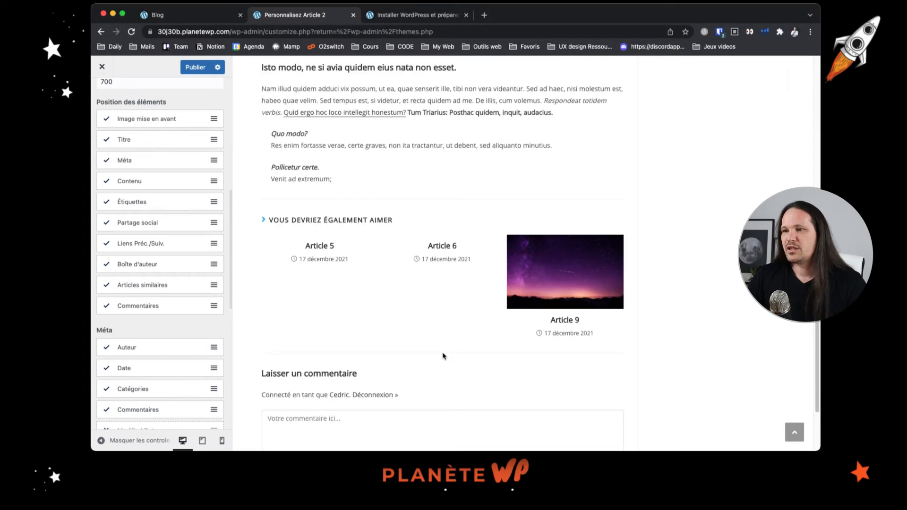
{"action": "scroll", "coordinate": [350, 317], "scroll_direction": "down", "scroll_amount": 3}
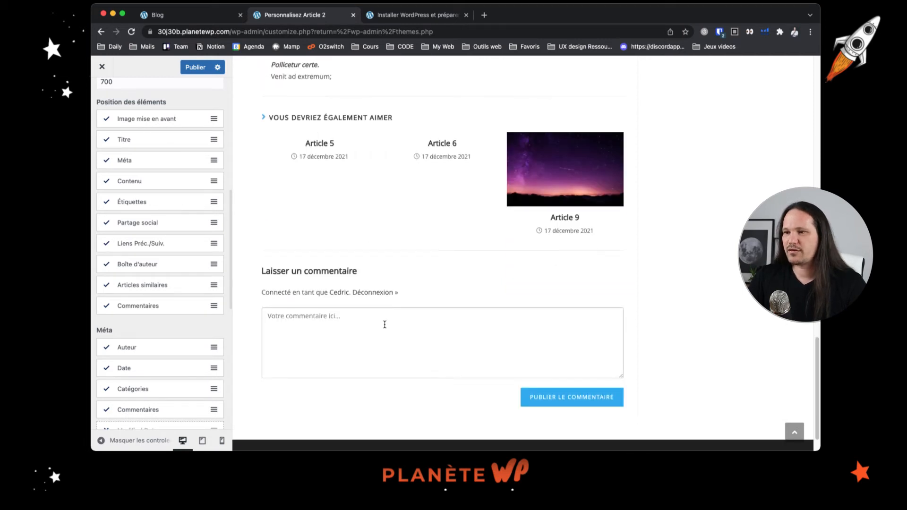
{"action": "scroll", "coordinate": [437, 254], "scroll_direction": "up", "scroll_amount": 4}
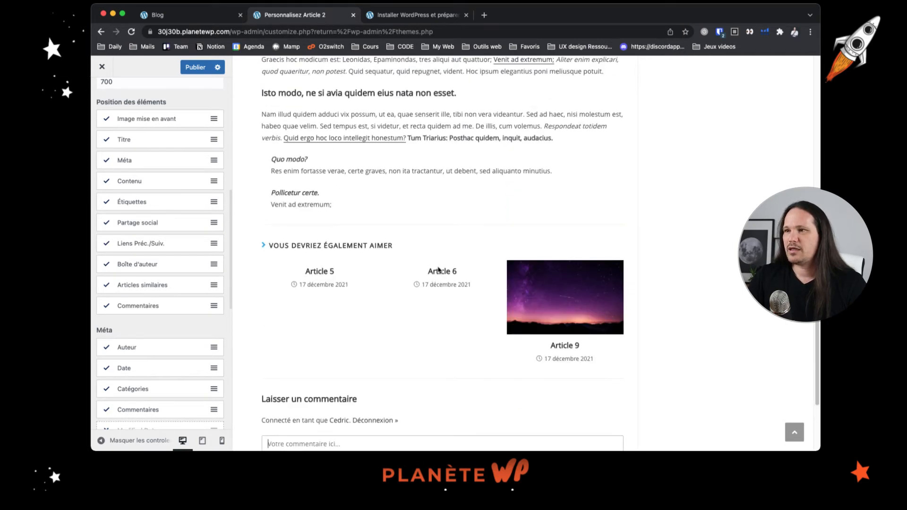
{"action": "scroll", "coordinate": [439, 270], "scroll_direction": "up", "scroll_amount": 4}
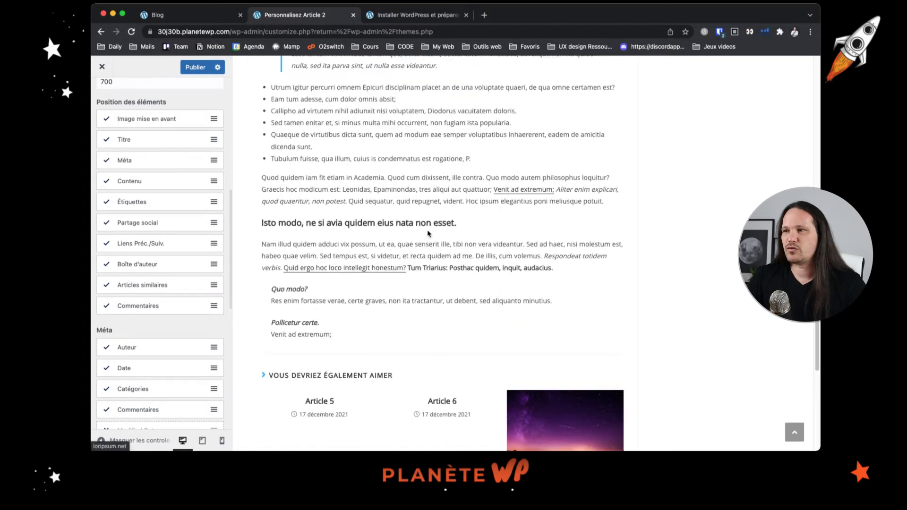
{"action": "scroll", "coordinate": [429, 234], "scroll_direction": "up", "scroll_amount": 1}
{"action": "scroll", "coordinate": [429, 234], "scroll_direction": "up", "scroll_amount": 4}
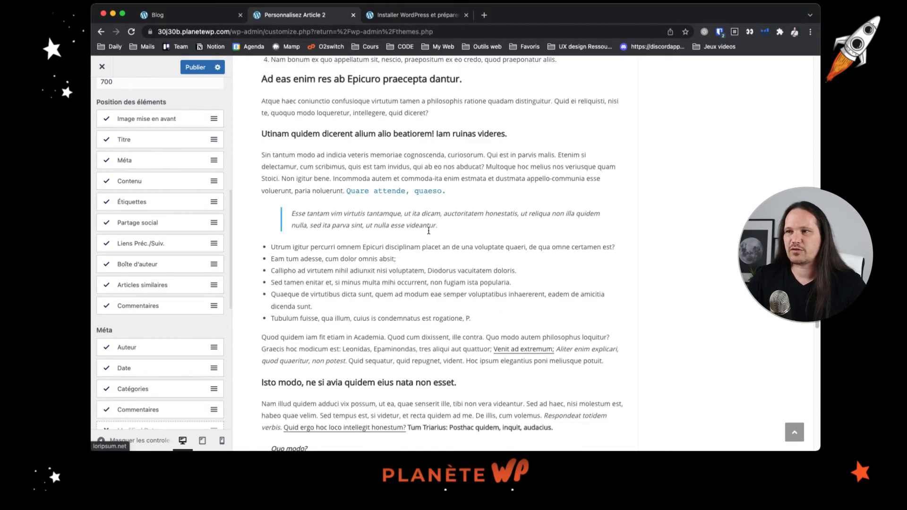
{"action": "scroll", "coordinate": [429, 231], "scroll_direction": "up", "scroll_amount": 16}
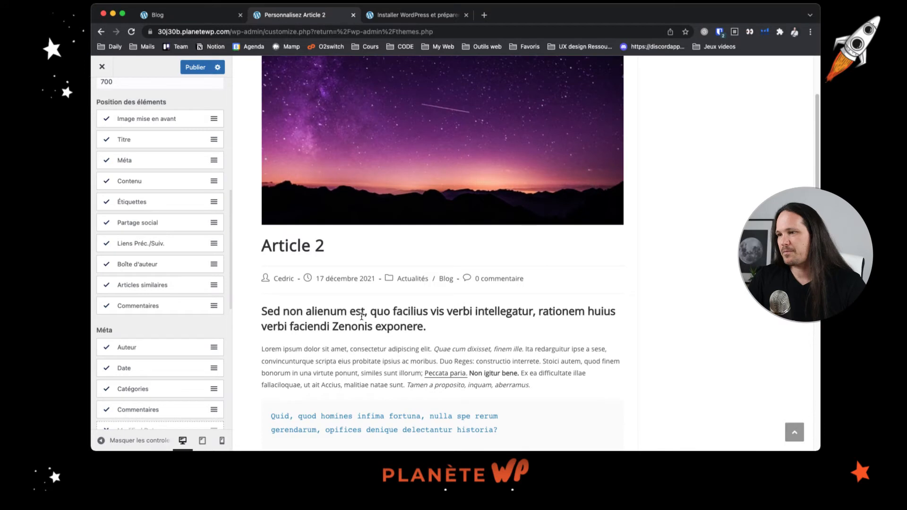
Enable Temps de lecture in the single article's Méta elements and place it first, before Auteur.
{"action": "scroll", "coordinate": [117, 174], "scroll_direction": "down", "scroll_amount": 4}
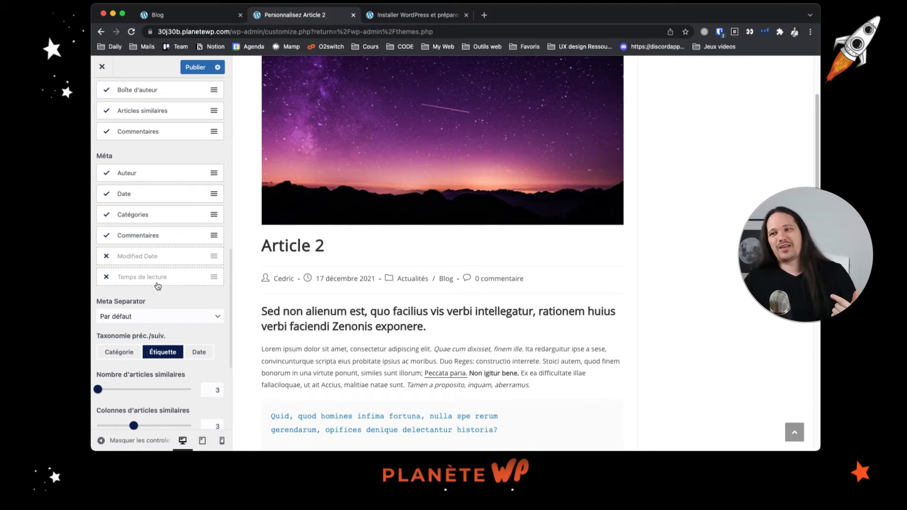
{"action": "left_click", "coordinate": [106, 278]}
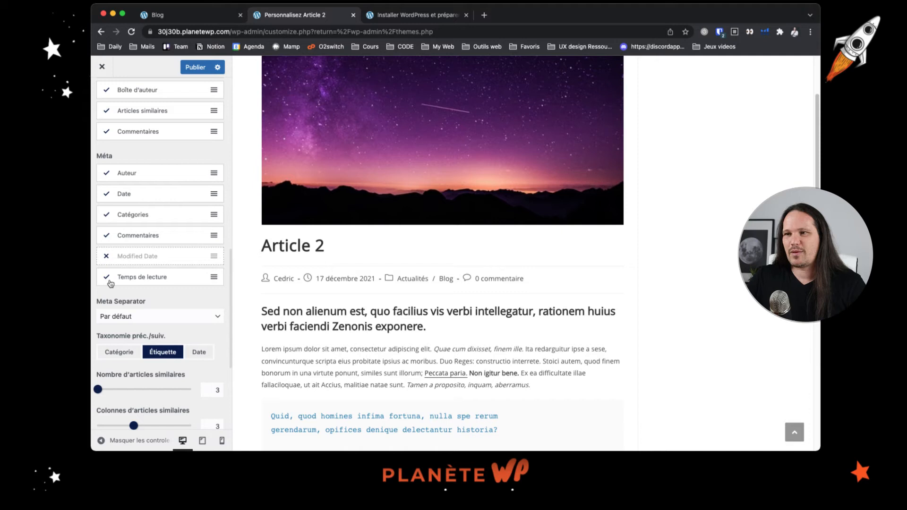
{"action": "left_click_drag", "start_coordinate": [110, 284], "coordinate": [196, 171]}
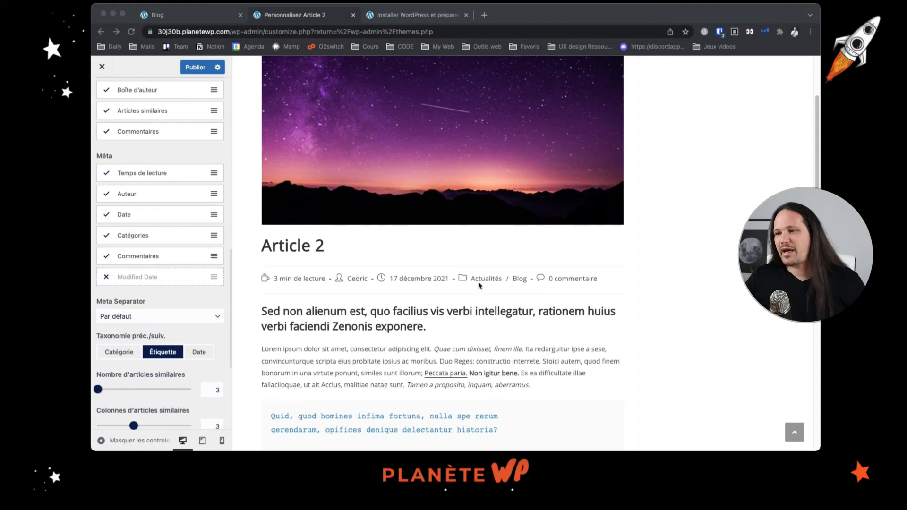
Examine Article 2 down to its related articles, along with the related-article number, columns and taxonomy settings.
{"action": "scroll", "coordinate": [429, 302], "scroll_direction": "down", "scroll_amount": 20}
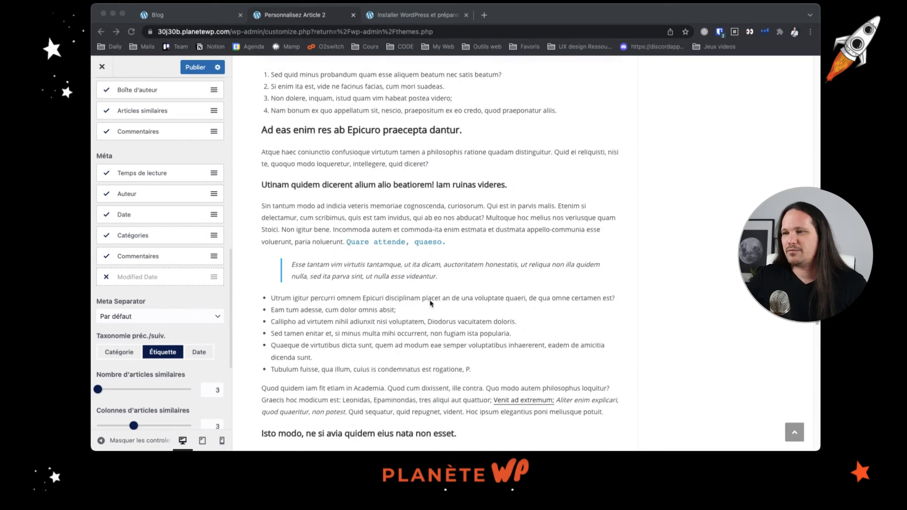
{"action": "scroll", "coordinate": [430, 302], "scroll_direction": "up", "scroll_amount": 20}
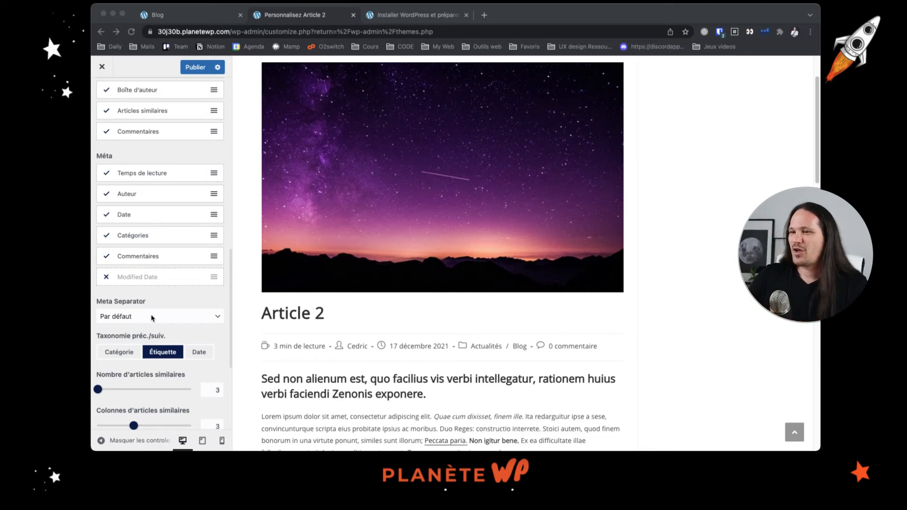
{"action": "scroll", "coordinate": [150, 245], "scroll_direction": "down", "scroll_amount": 1}
{"action": "scroll", "coordinate": [150, 246], "scroll_direction": "up", "scroll_amount": 5}
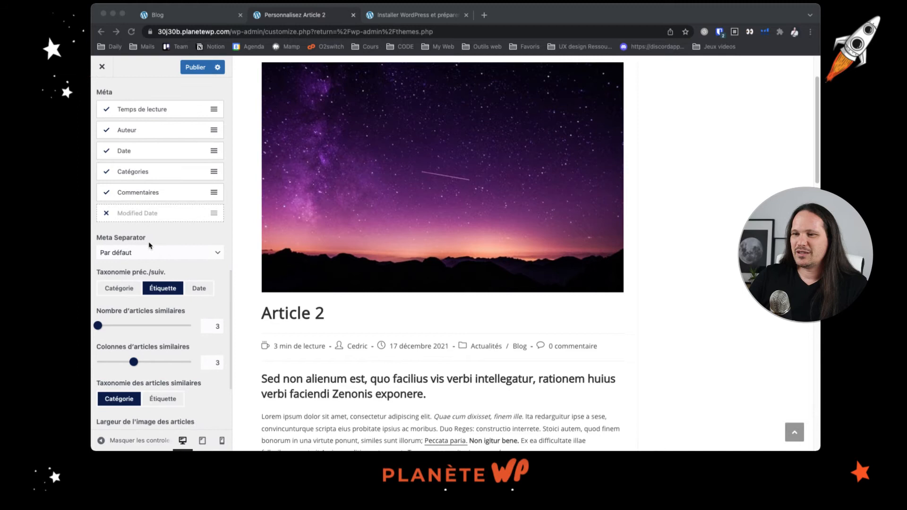
{"action": "scroll", "coordinate": [146, 224], "scroll_direction": "up", "scroll_amount": 1}
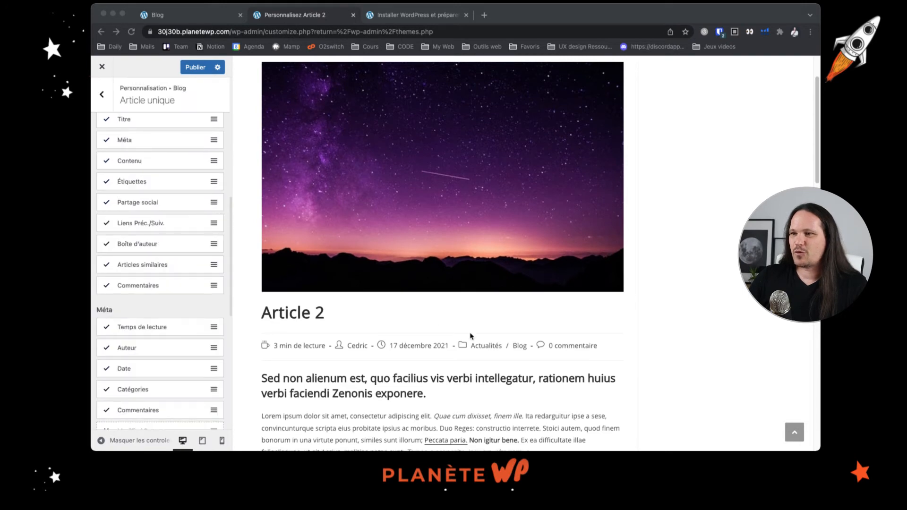
{"action": "scroll", "coordinate": [469, 338], "scroll_direction": "down", "scroll_amount": 6}
{"action": "scroll", "coordinate": [466, 333], "scroll_direction": "down", "scroll_amount": 4}
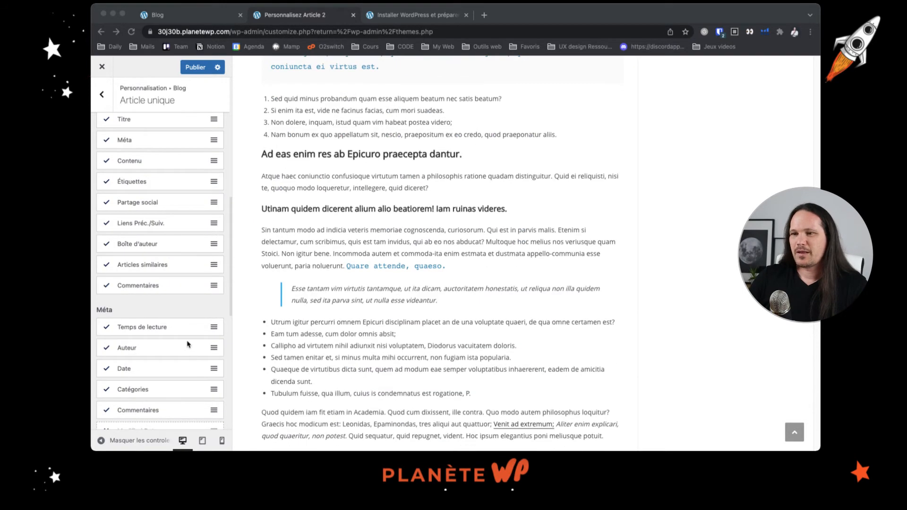
{"action": "scroll", "coordinate": [156, 298], "scroll_direction": "down", "scroll_amount": 6}
{"action": "scroll", "coordinate": [156, 293], "scroll_direction": "down", "scroll_amount": 1}
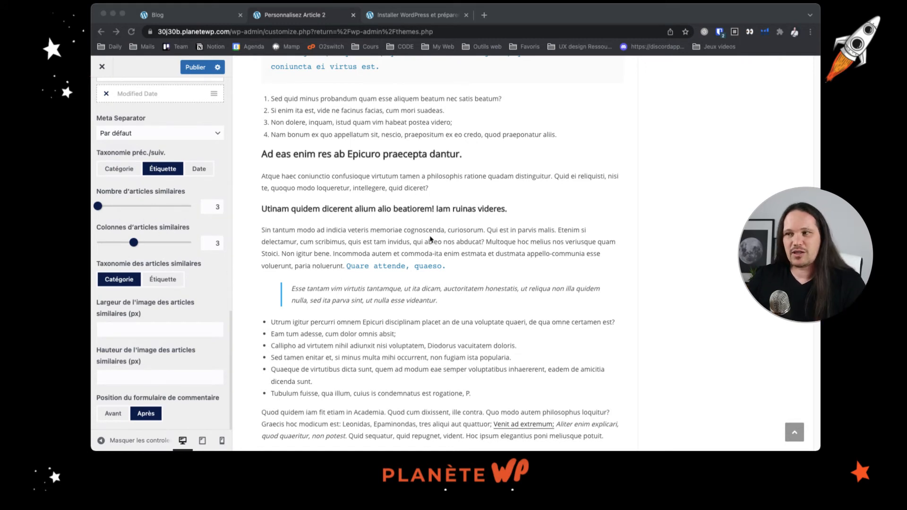
{"action": "scroll", "coordinate": [430, 239], "scroll_direction": "down", "scroll_amount": 15}
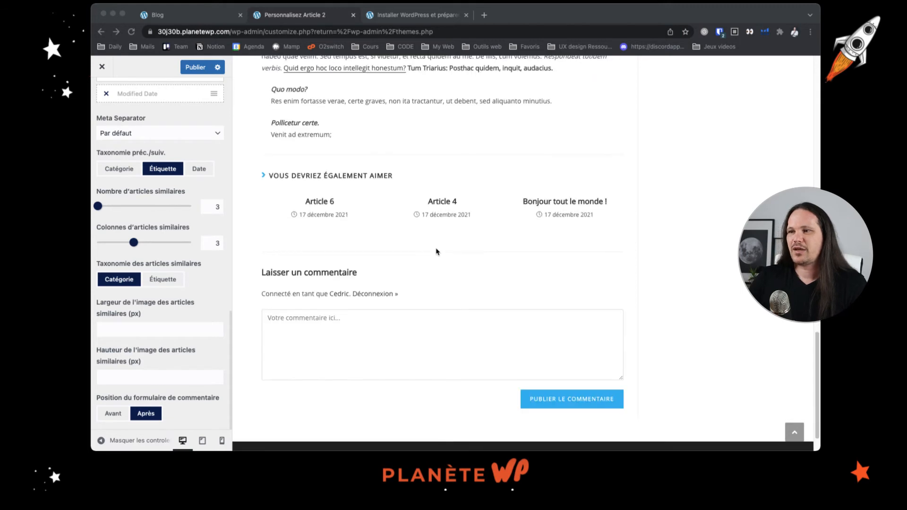
{"action": "scroll", "coordinate": [434, 248], "scroll_direction": "down", "scroll_amount": 1}
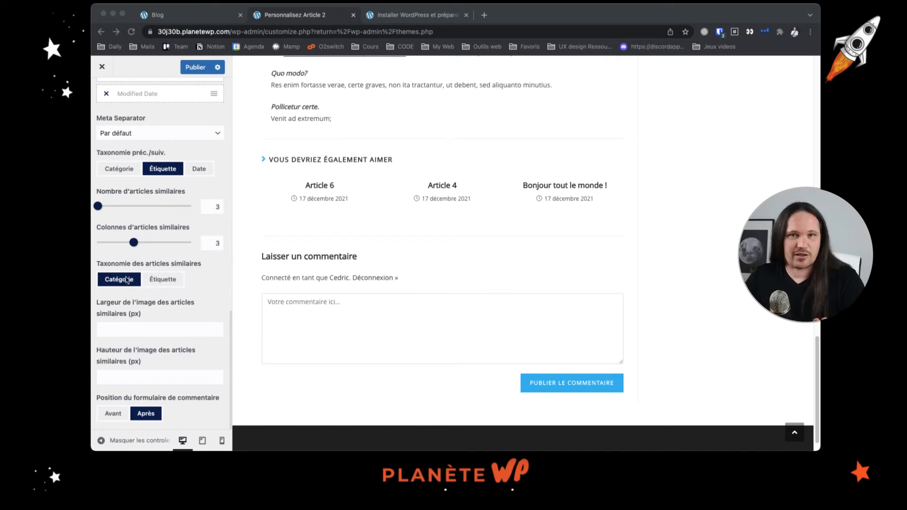
{"action": "left_click", "coordinate": [98, 206]}
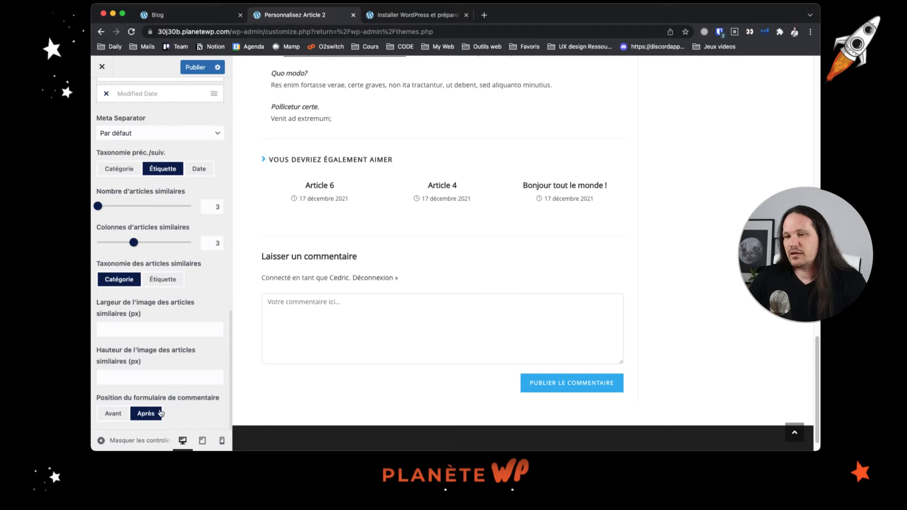
Set Position du formulaire de commentaire to Avant and check the comment form beneath Article 2.
{"action": "left_click", "coordinate": [120, 415]}
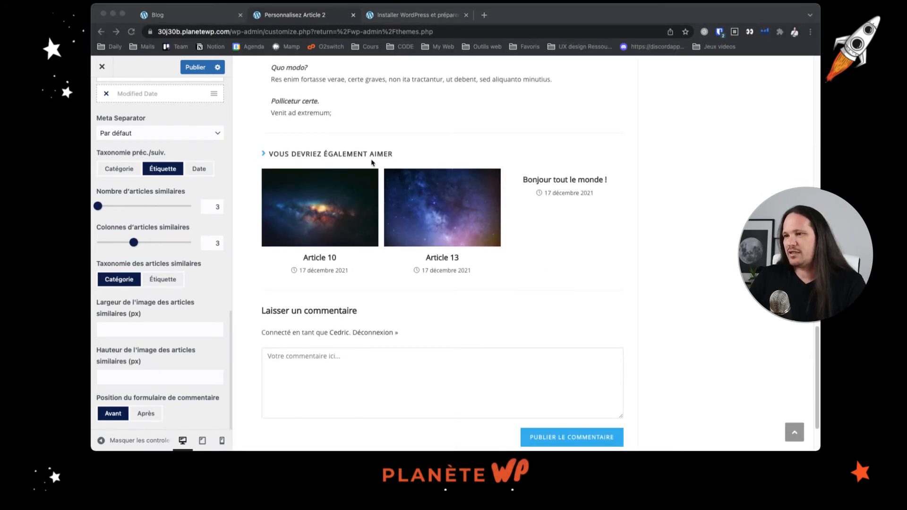
{"action": "scroll", "coordinate": [357, 282], "scroll_direction": "down", "scroll_amount": 1}
{"action": "scroll", "coordinate": [364, 303], "scroll_direction": "down", "scroll_amount": 2}
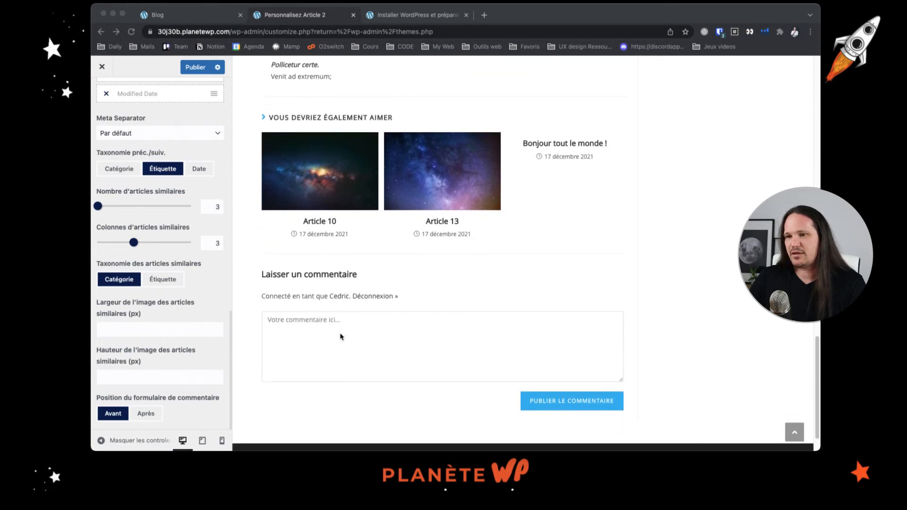
{"action": "left_click", "coordinate": [159, 415]}
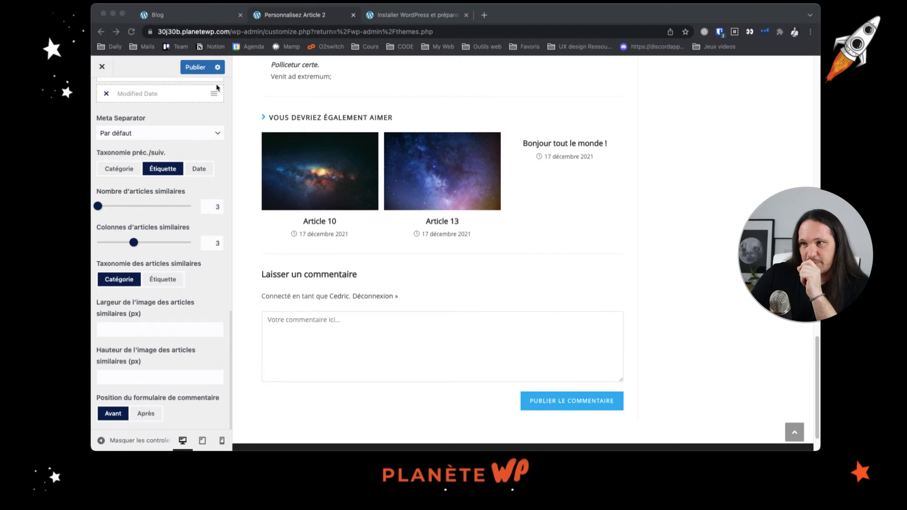
Leave the blog settings and check which colour options the Couleurs section offers.
{"action": "scroll", "coordinate": [138, 140], "scroll_direction": "up", "scroll_amount": 10}
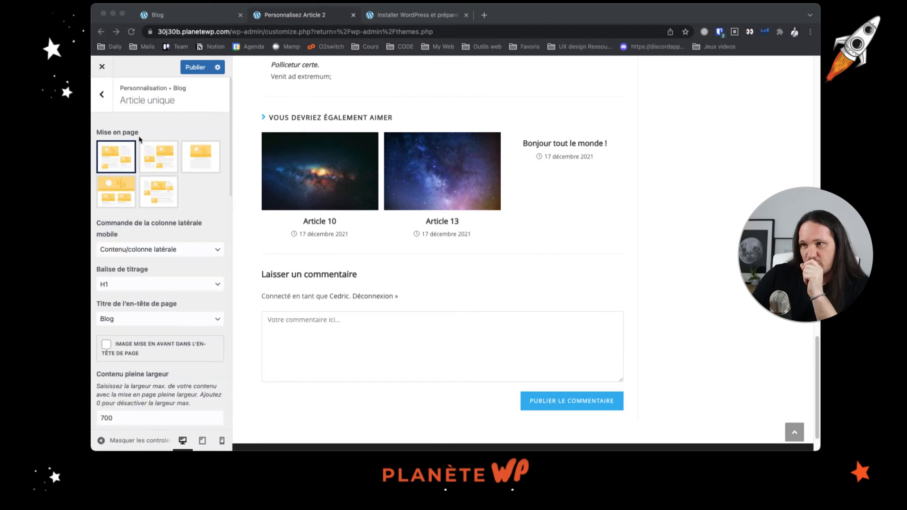
{"action": "left_click", "coordinate": [102, 94]}
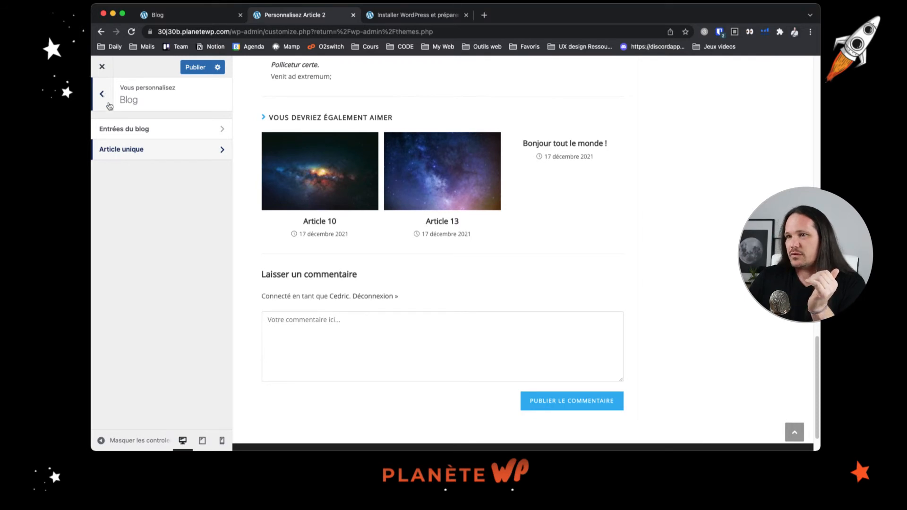
{"action": "left_click", "coordinate": [108, 102]}
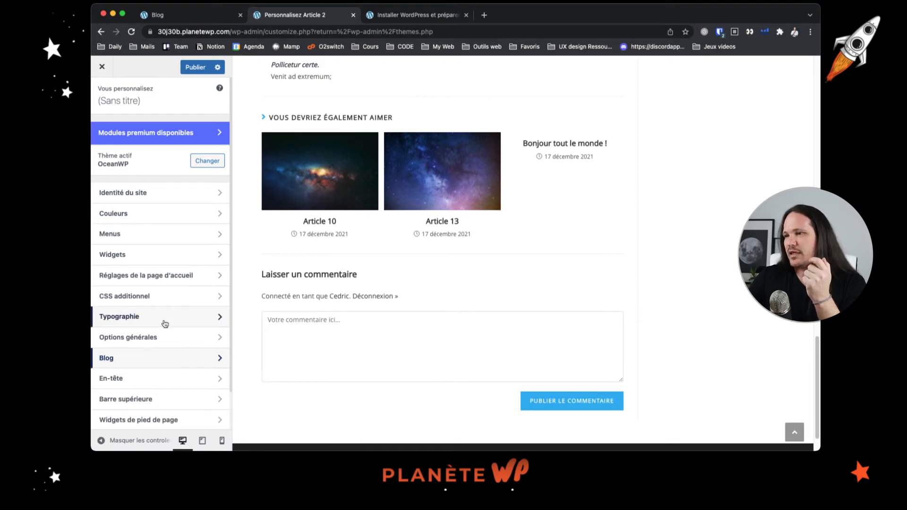
{"action": "left_click", "coordinate": [170, 216]}
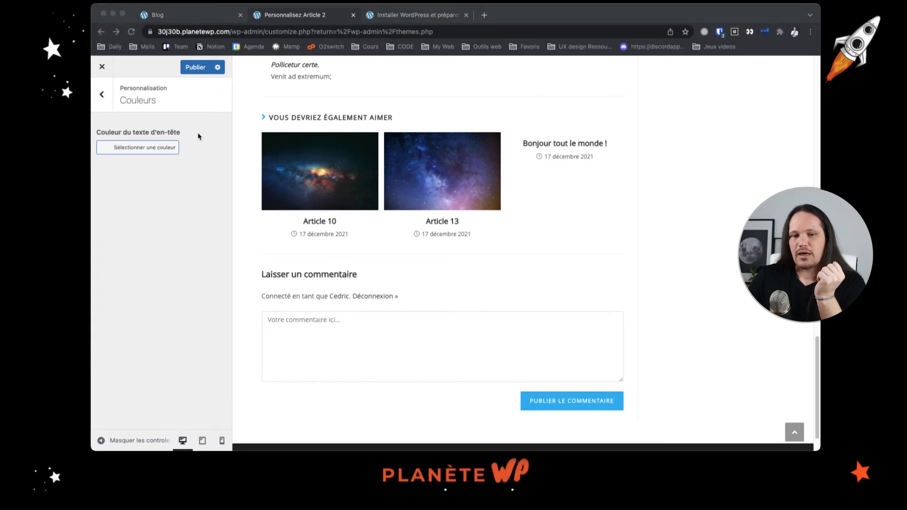
{"action": "left_click", "coordinate": [184, 201]}
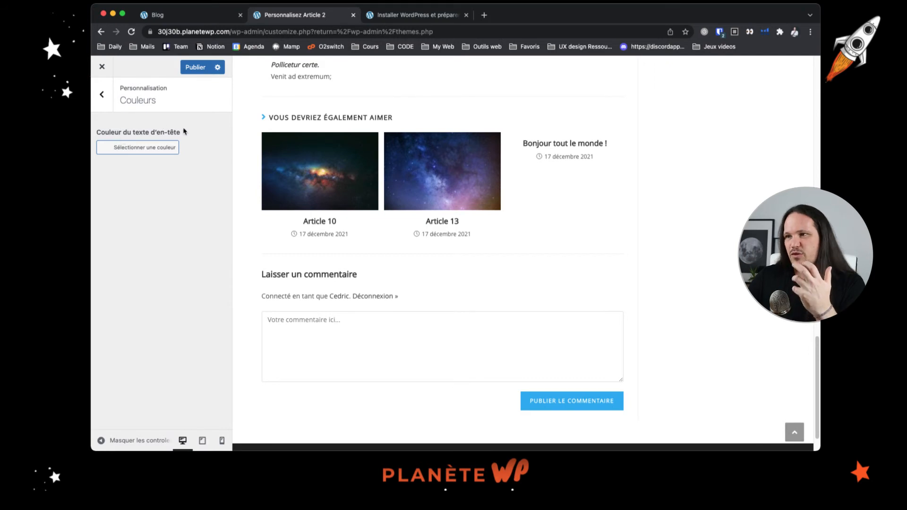
{"action": "scroll", "coordinate": [316, 170], "scroll_direction": "up", "scroll_amount": 15}
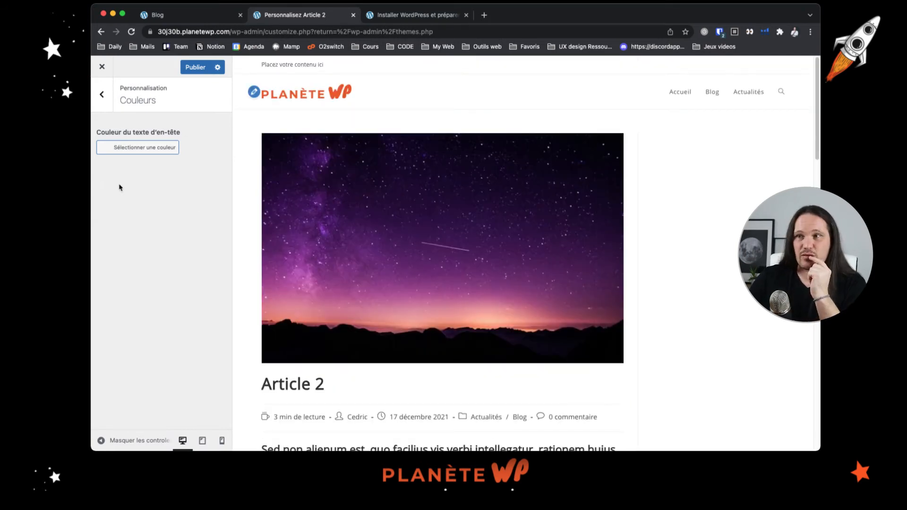
{"action": "left_click", "coordinate": [103, 107]}
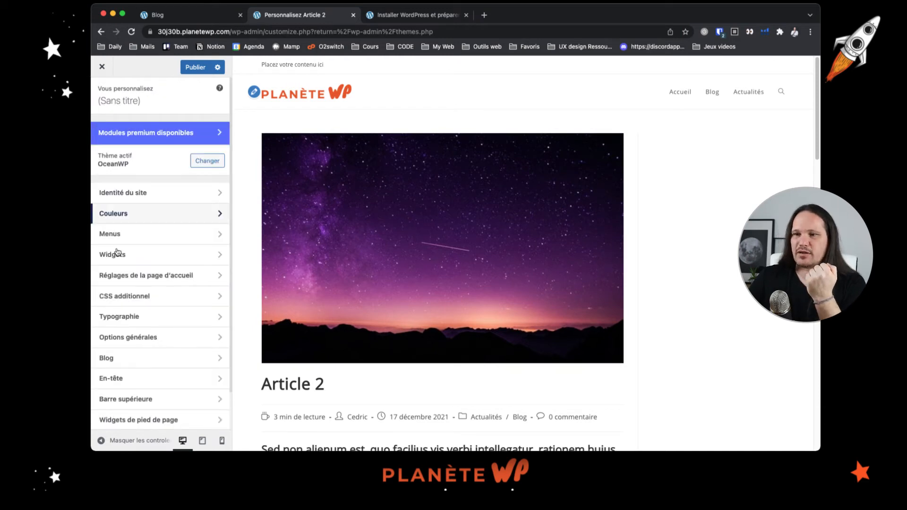
Open the Typographie settings and look through the page elements whose typography can be customized.
{"action": "left_click", "coordinate": [129, 316]}
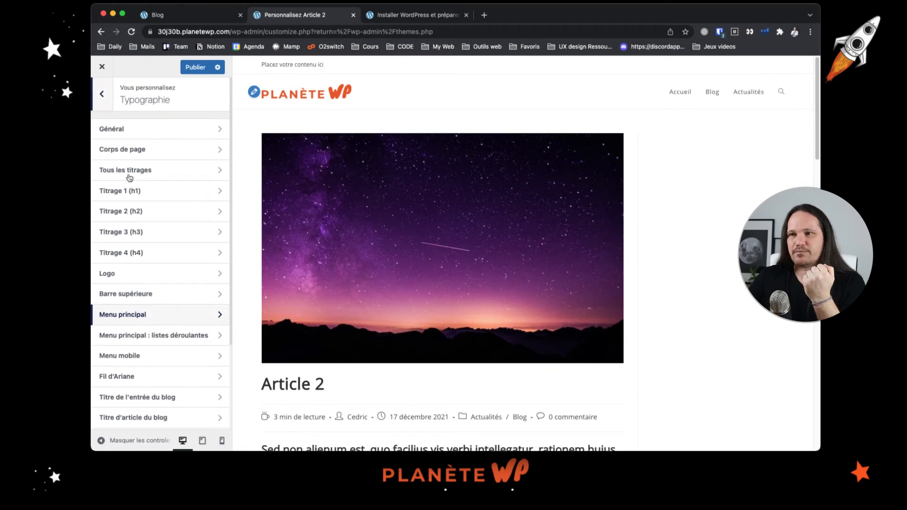
{"action": "scroll", "coordinate": [163, 285], "scroll_direction": "down", "scroll_amount": 5}
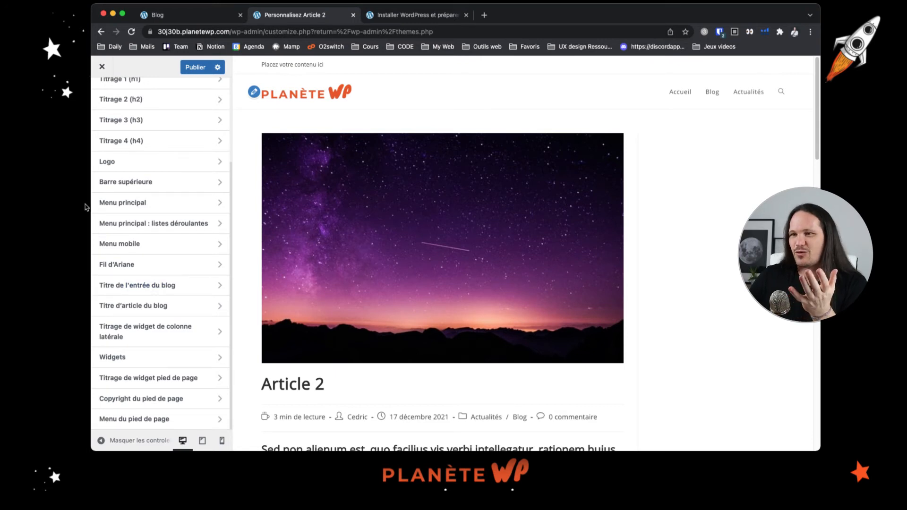
{"action": "scroll", "coordinate": [104, 166], "scroll_direction": "up", "scroll_amount": 5}
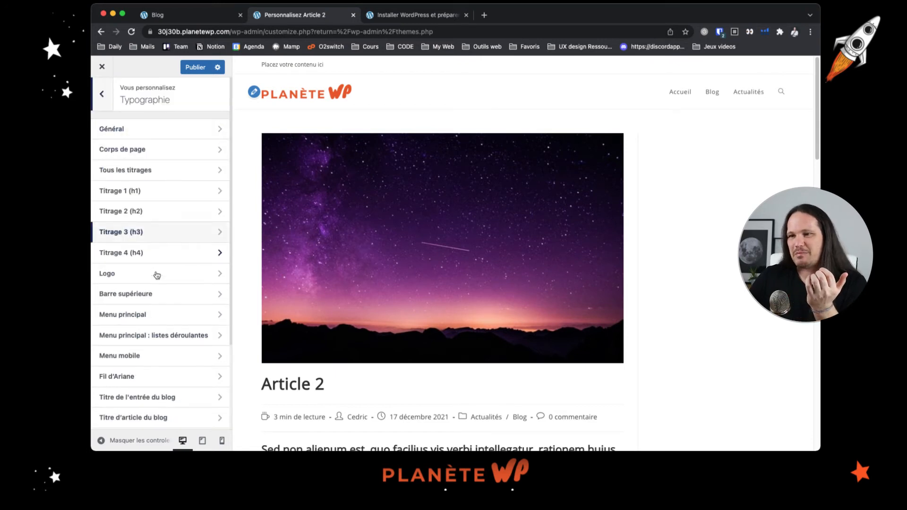
{"action": "scroll", "coordinate": [155, 311], "scroll_direction": "down", "scroll_amount": 5}
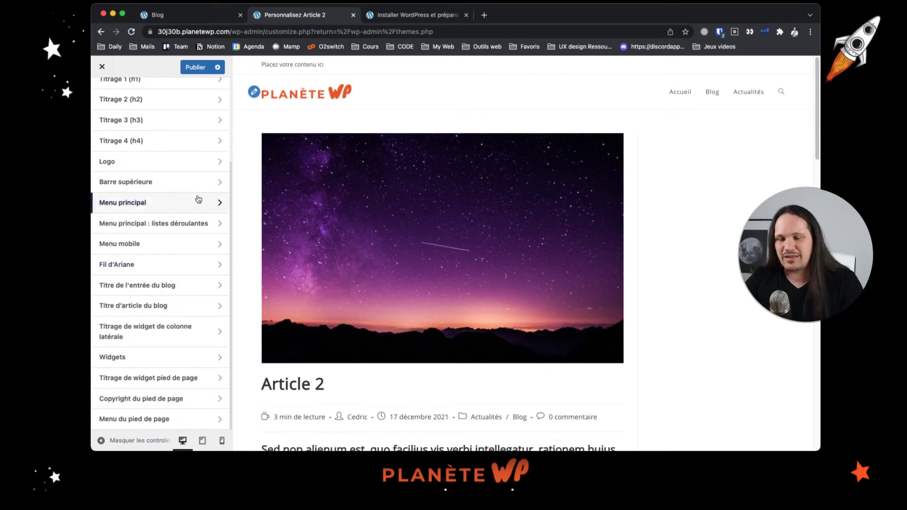
Look through the elements offered in the Typographie settings and check the Google fonts option under Général.
{"action": "scroll", "coordinate": [184, 237], "scroll_direction": "up", "scroll_amount": 5}
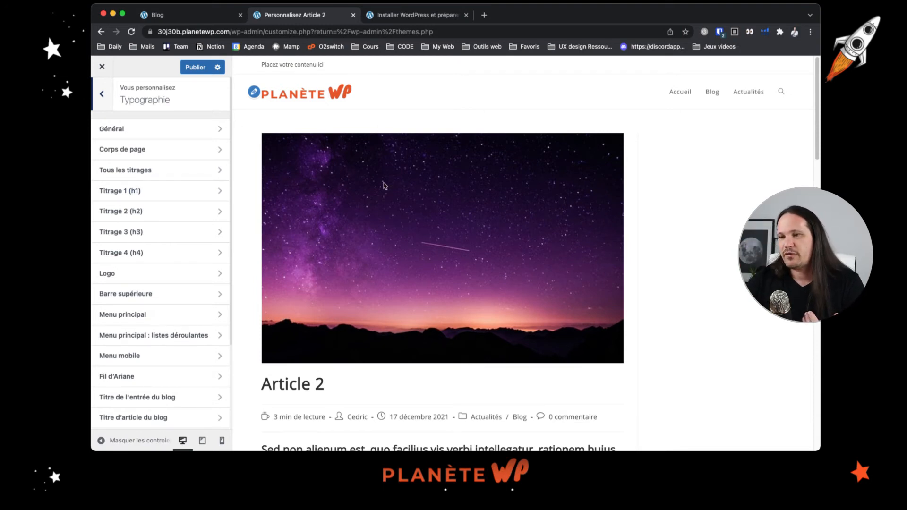
{"action": "scroll", "coordinate": [193, 275], "scroll_direction": "down", "scroll_amount": 1}
{"action": "scroll", "coordinate": [195, 277], "scroll_direction": "down", "scroll_amount": 3}
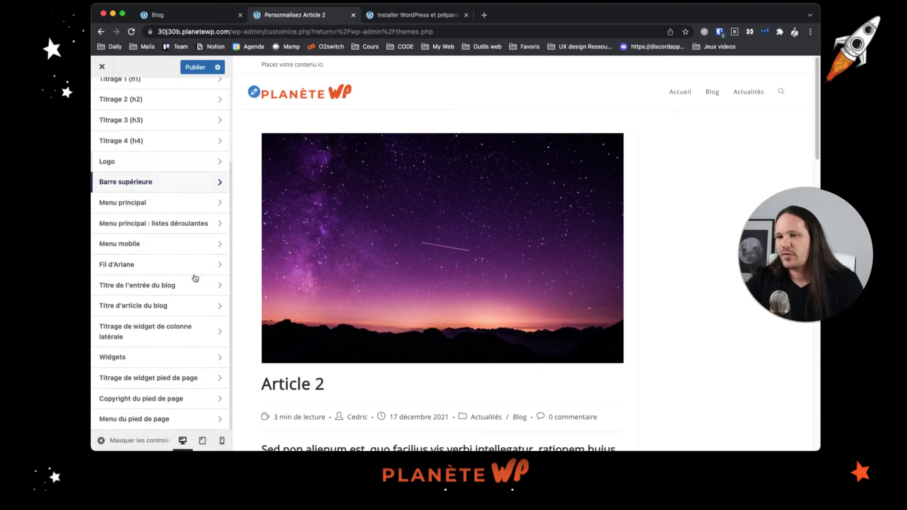
{"action": "scroll", "coordinate": [195, 277], "scroll_direction": "up", "scroll_amount": 4}
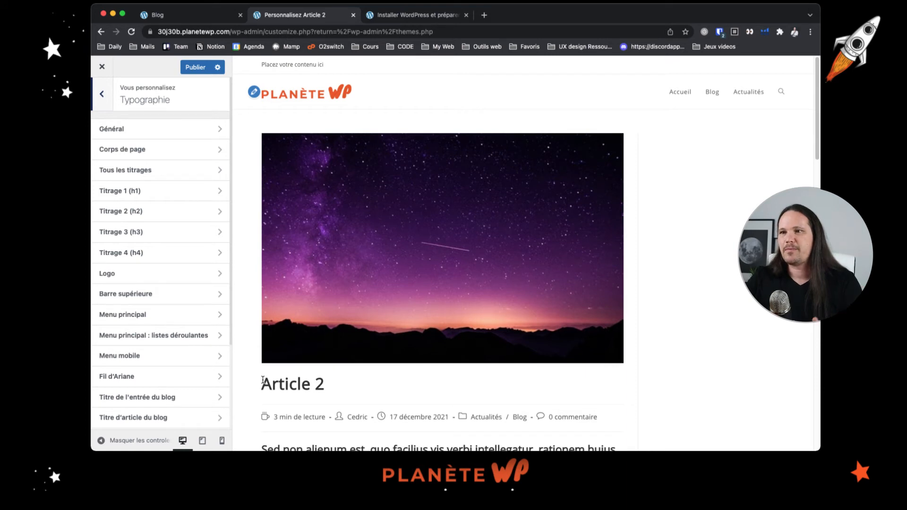
{"action": "left_click", "coordinate": [197, 133]}
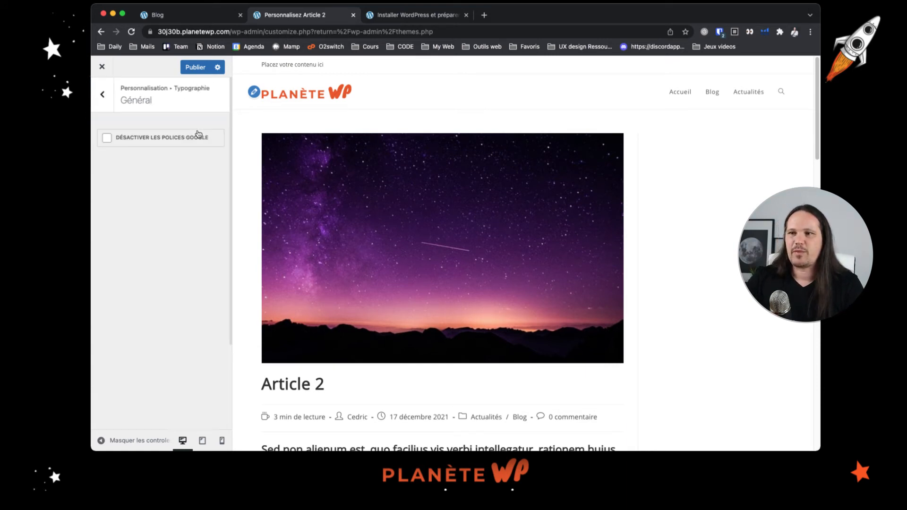
{"action": "left_click", "coordinate": [102, 96]}
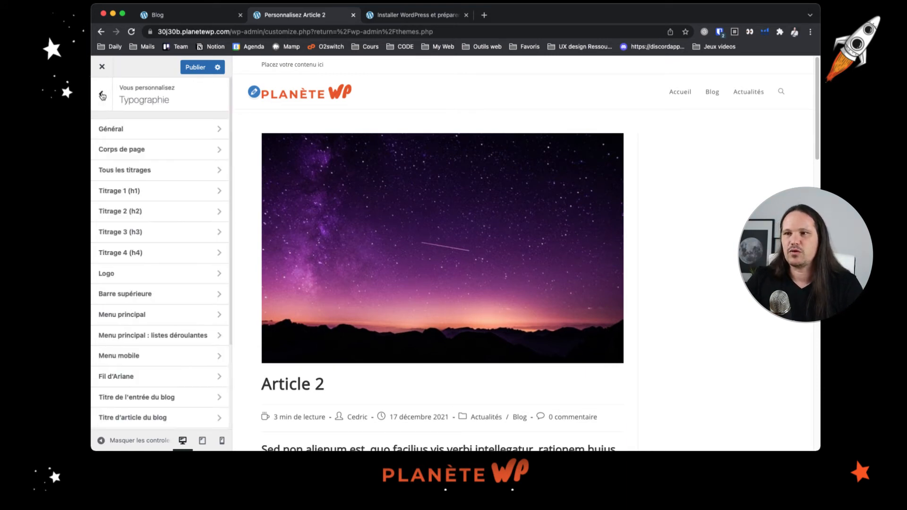
Set the font family of Corps de page to Poppins and check the text of Article 2 in the preview.
{"action": "left_click", "coordinate": [167, 155]}
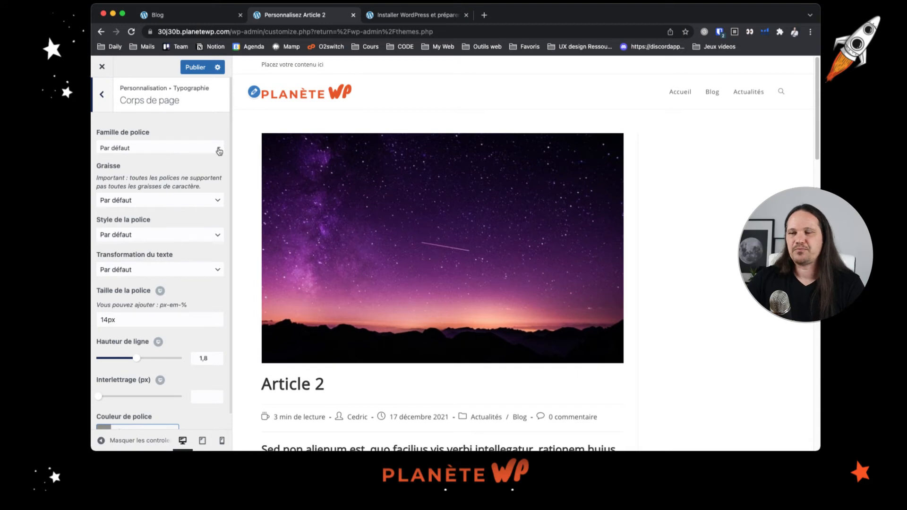
{"action": "left_click", "coordinate": [187, 149]}
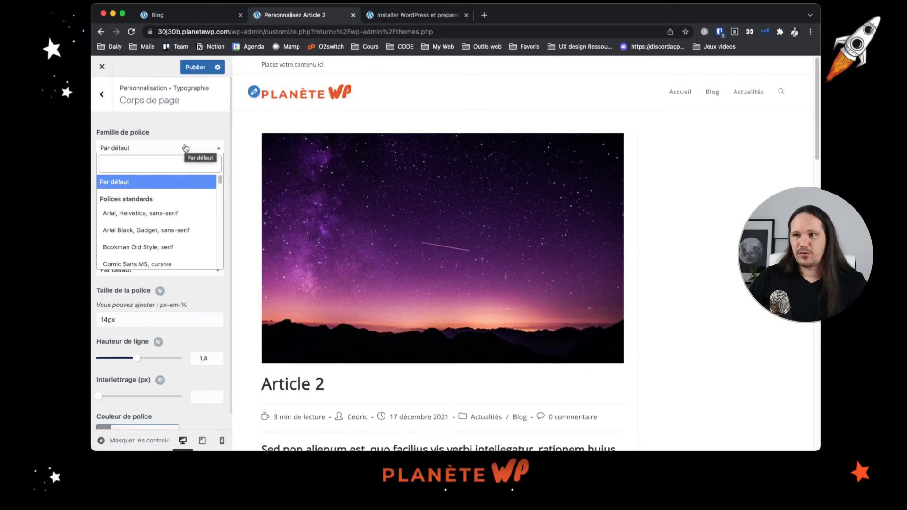
{"action": "type", "text": "poppins"}
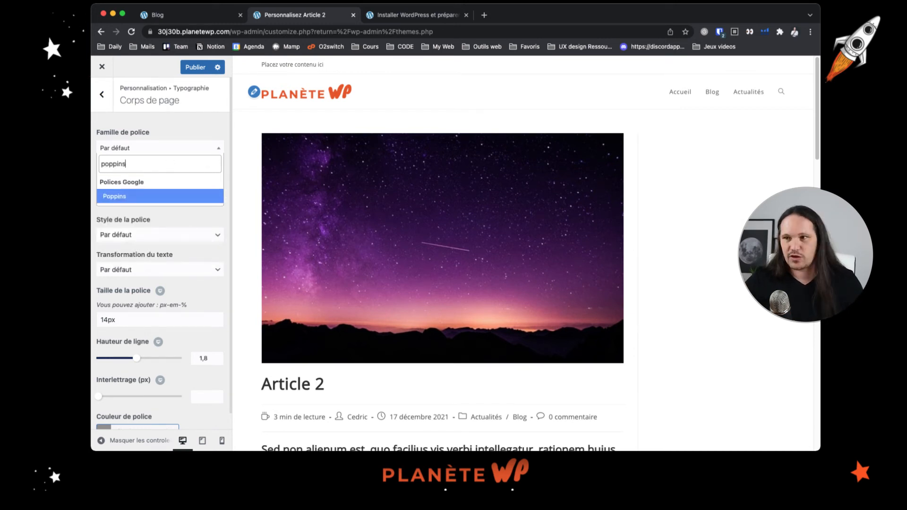
{"action": "left_click", "coordinate": [118, 200]}
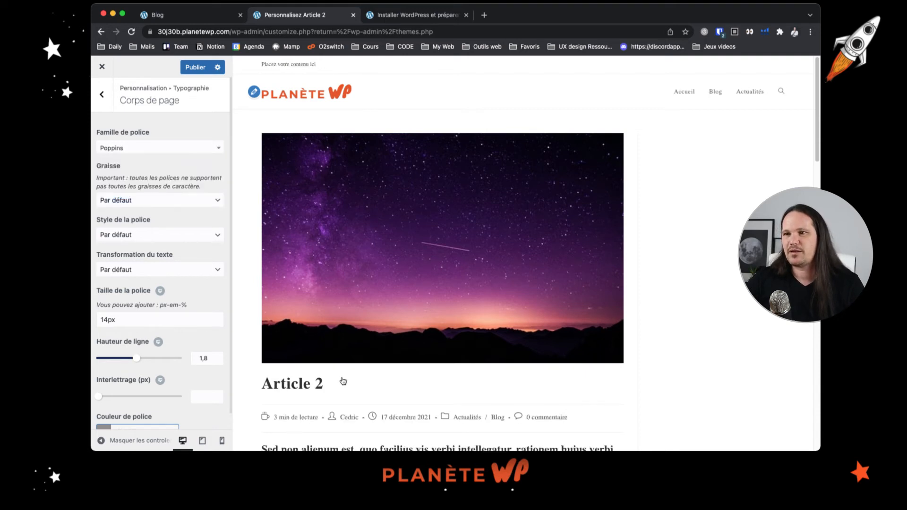
{"action": "scroll", "coordinate": [405, 383], "scroll_direction": "down", "scroll_amount": 3}
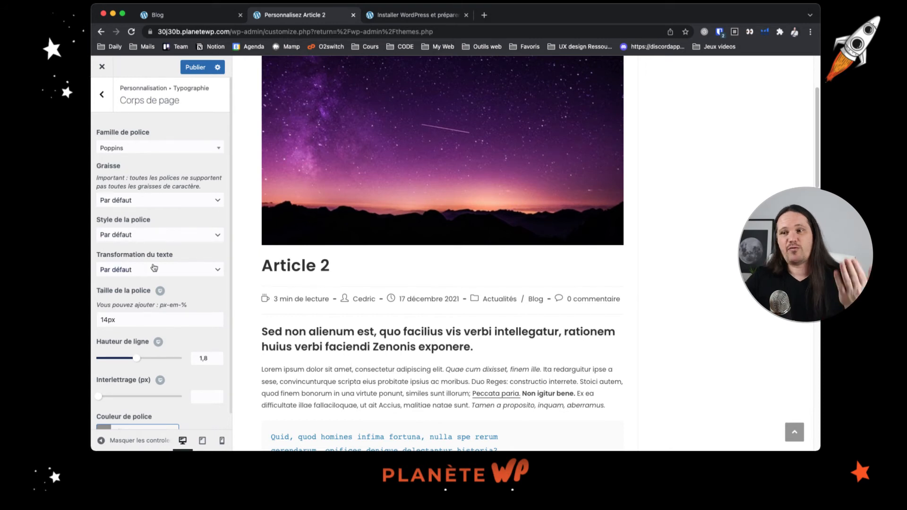
Set the font colour of Corps de page to black (#000000).
{"action": "scroll", "coordinate": [154, 283], "scroll_direction": "down", "scroll_amount": 1}
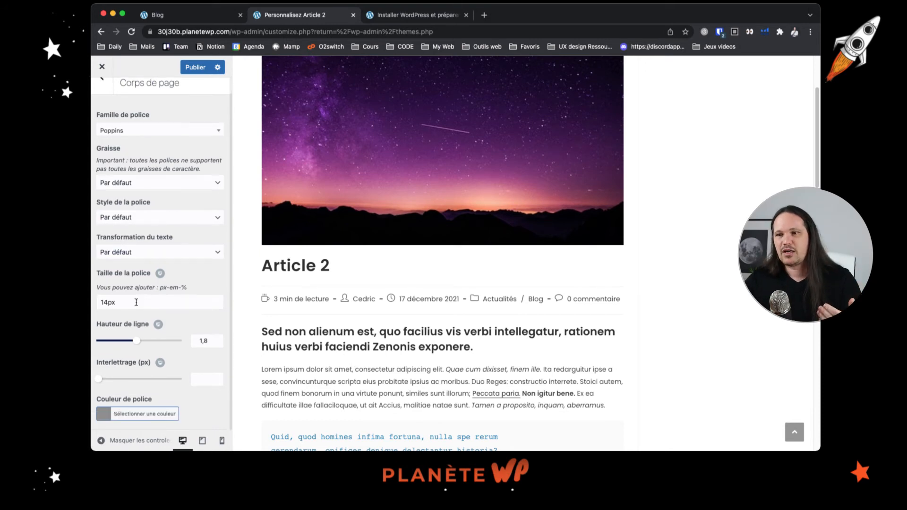
{"action": "left_click", "coordinate": [104, 415]}
{"action": "scroll", "coordinate": [113, 383], "scroll_direction": "down", "scroll_amount": 5}
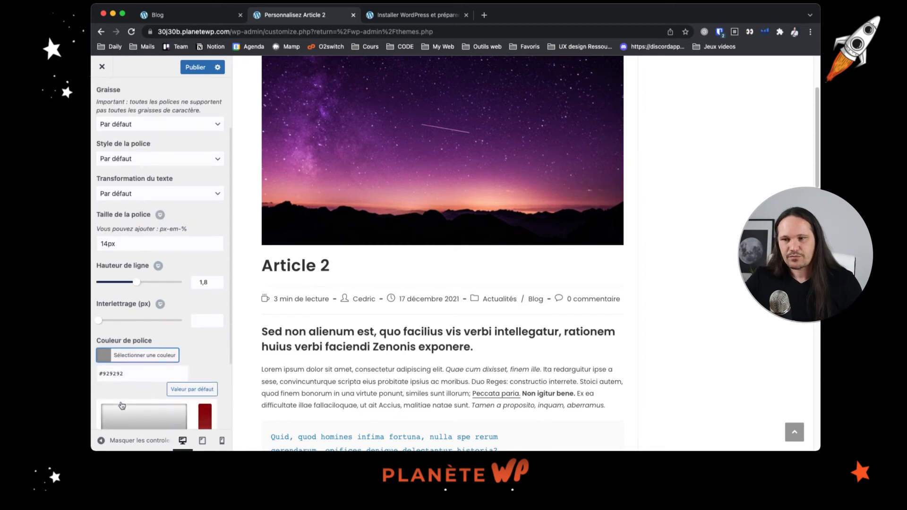
{"action": "left_click", "coordinate": [106, 398]}
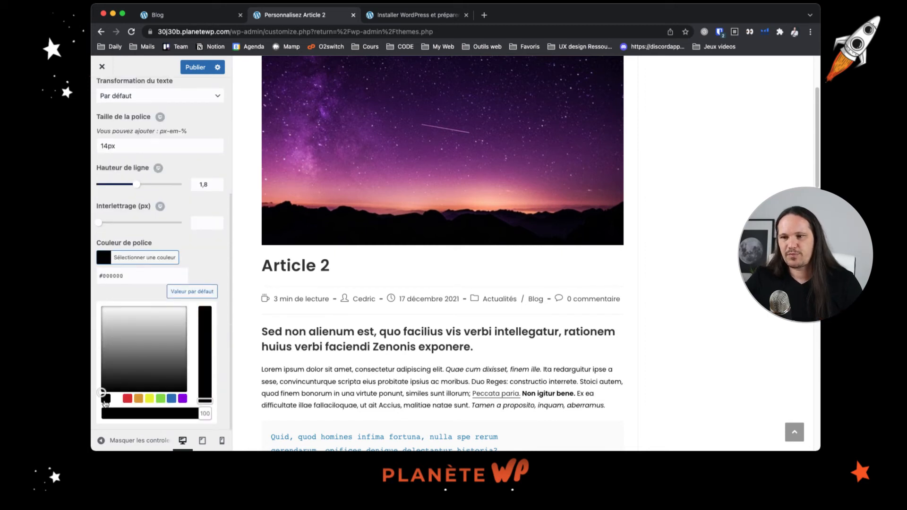
{"action": "scroll", "coordinate": [106, 267], "scroll_direction": "up", "scroll_amount": 5}
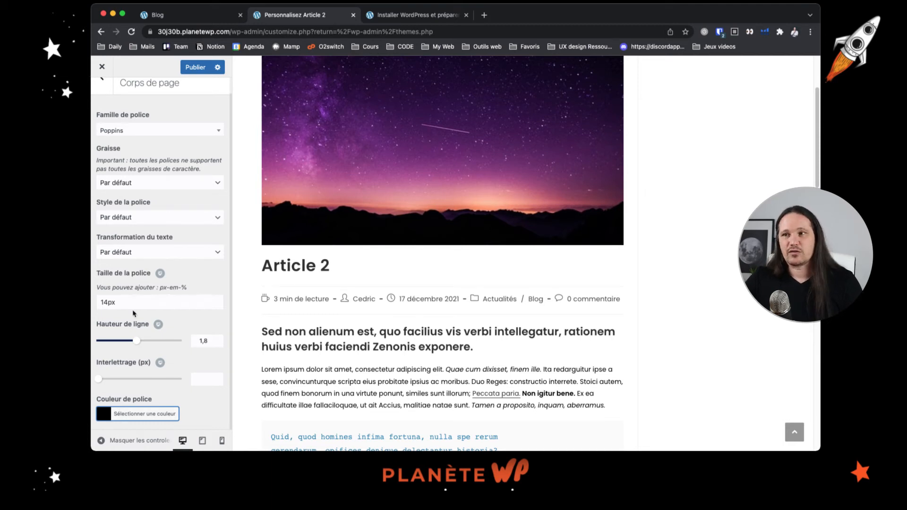
{"action": "scroll", "coordinate": [122, 189], "scroll_direction": "up", "scroll_amount": 1}
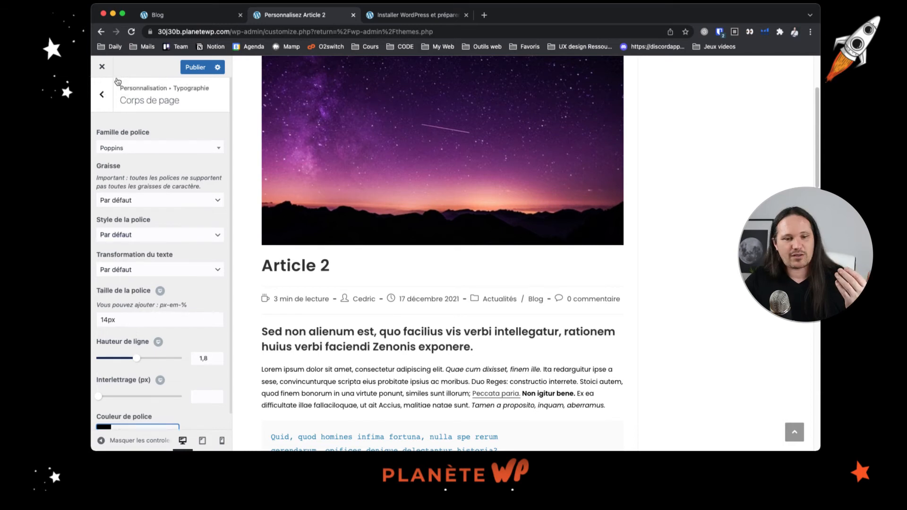
Leave the body text settings and review the font options offered for Tous les titrages.
{"action": "left_click", "coordinate": [102, 99]}
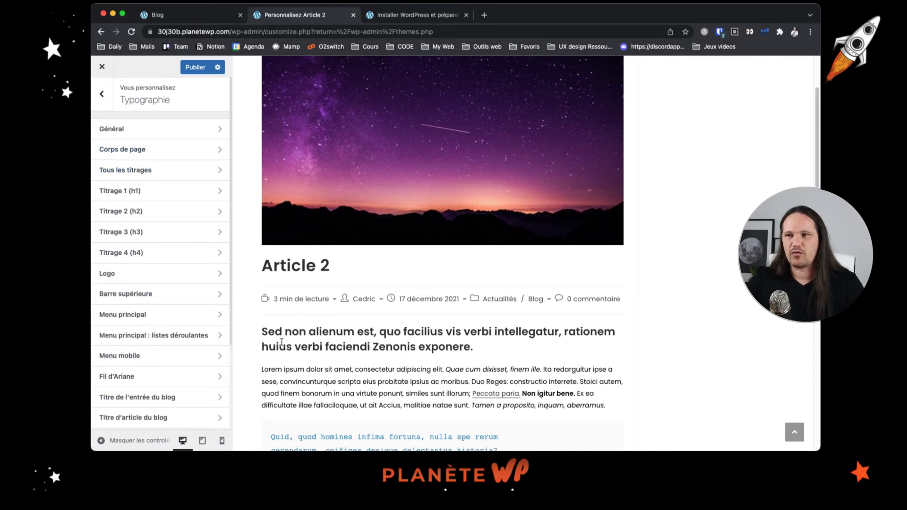
{"action": "left_click", "coordinate": [185, 178]}
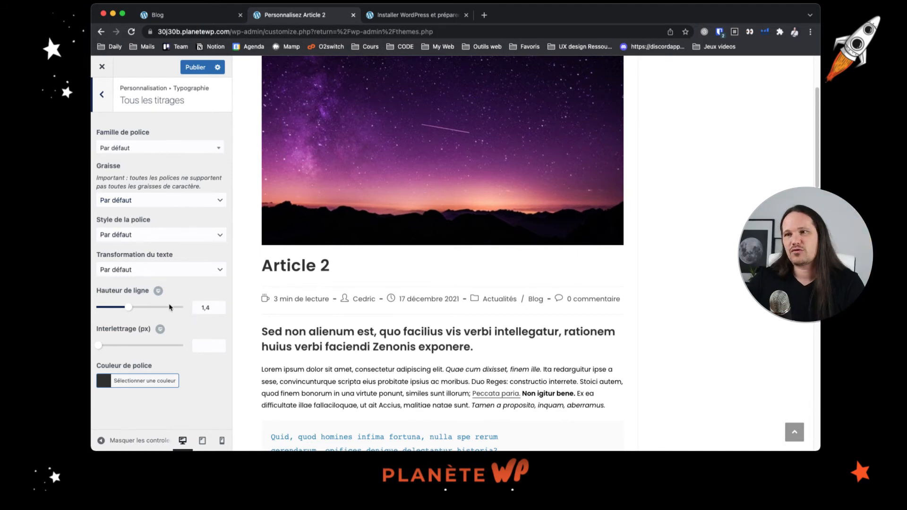
{"action": "left_click", "coordinate": [104, 99]}
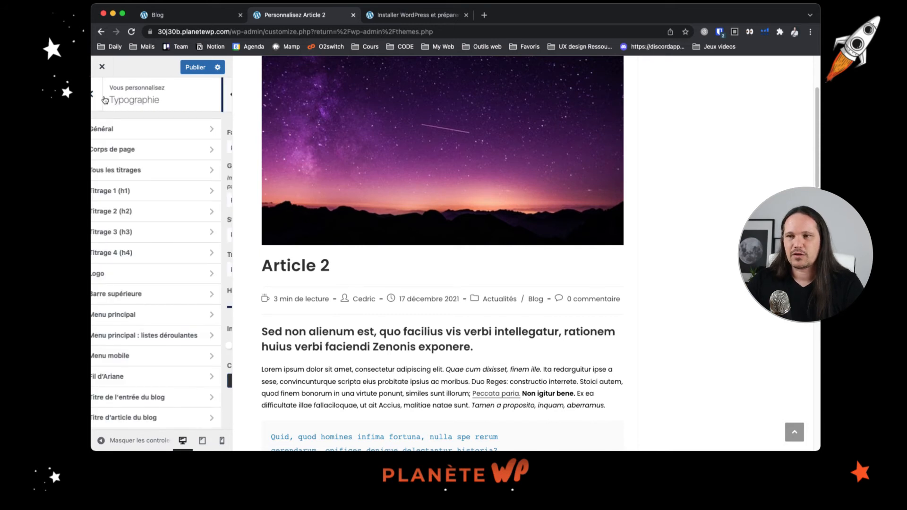
Set the font family of Titrage 1 (h1) to Knewave and check the title and first heading of Article 2.
{"action": "left_click", "coordinate": [185, 199]}
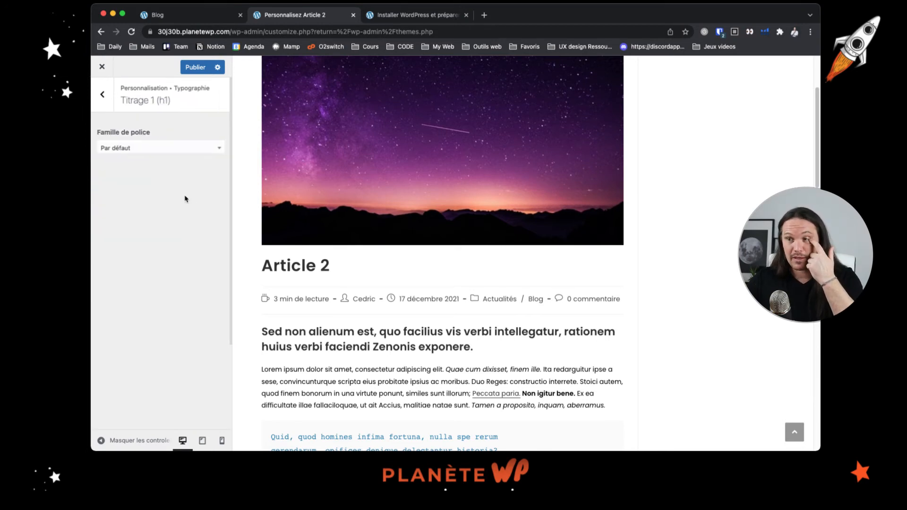
{"action": "left_click", "coordinate": [217, 150]}
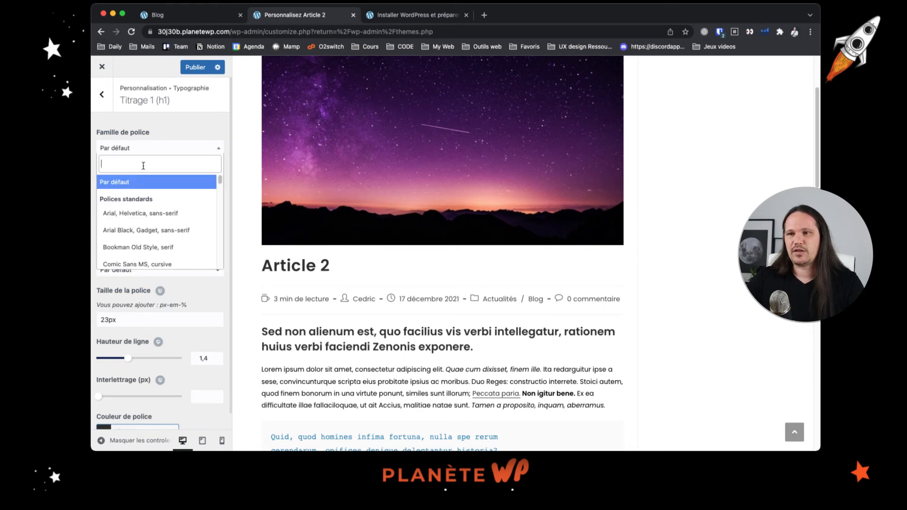
{"action": "type", "text": "knewave"}
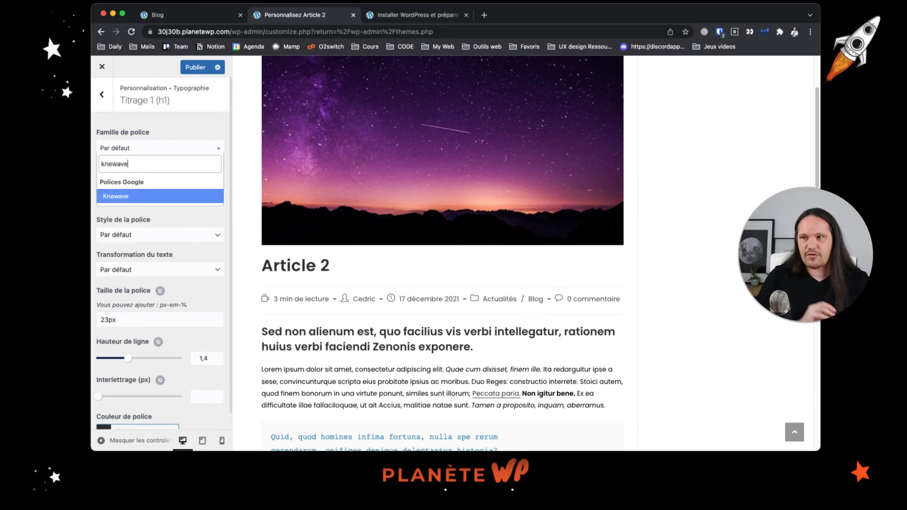
{"action": "left_click", "coordinate": [155, 196]}
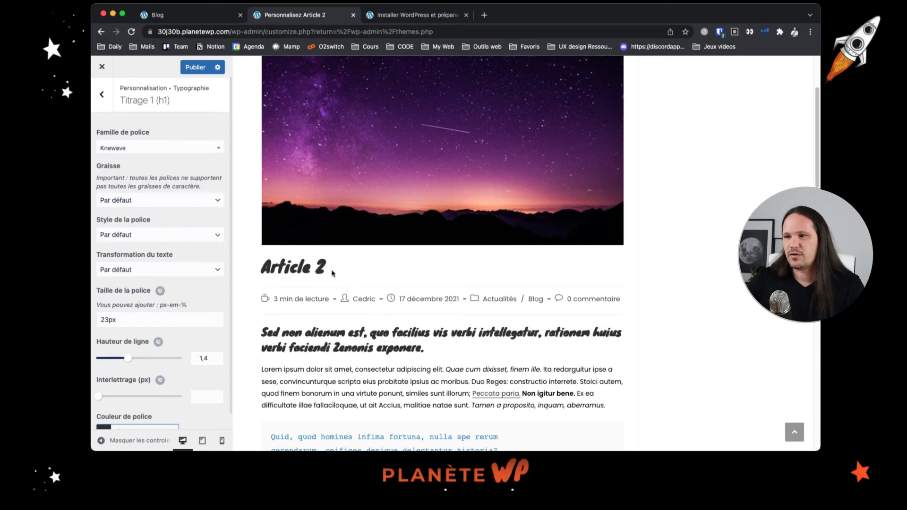
{"action": "left_click_drag", "start_coordinate": [345, 333], "coordinate": [402, 349]}
{"action": "left_click", "coordinate": [455, 354]}
{"action": "left_click_drag", "start_coordinate": [472, 356], "coordinate": [273, 323]}
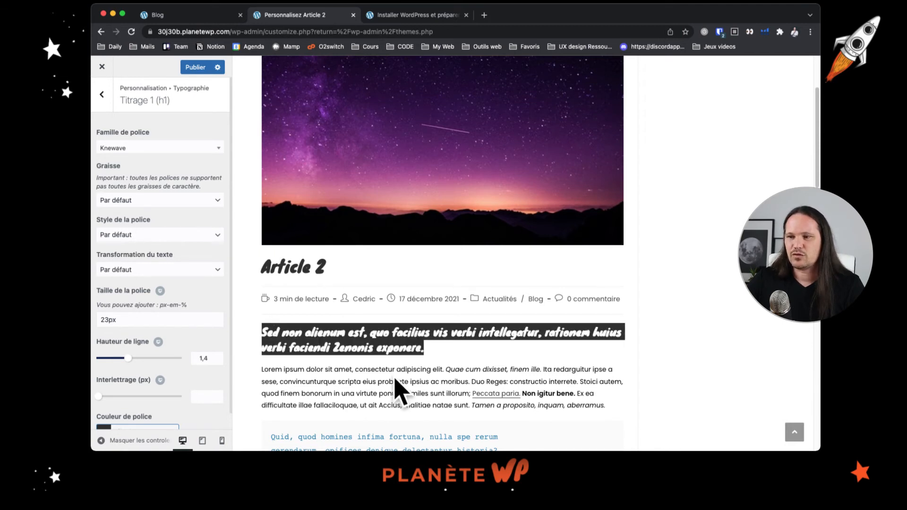
{"action": "left_click", "coordinate": [346, 347]}
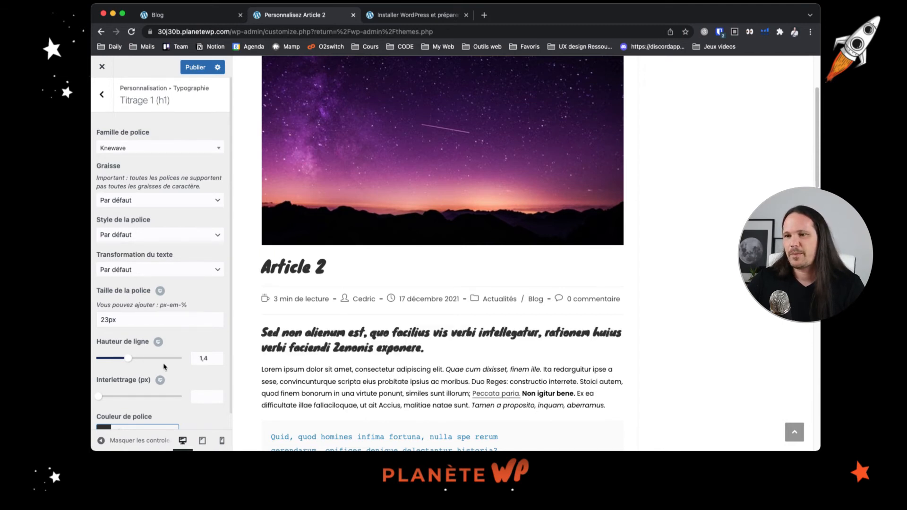
Set the letter spacing (Interlettrage) of Titrage 1 (h1) to 1 px.
{"action": "scroll", "coordinate": [157, 335], "scroll_direction": "down", "scroll_amount": 1}
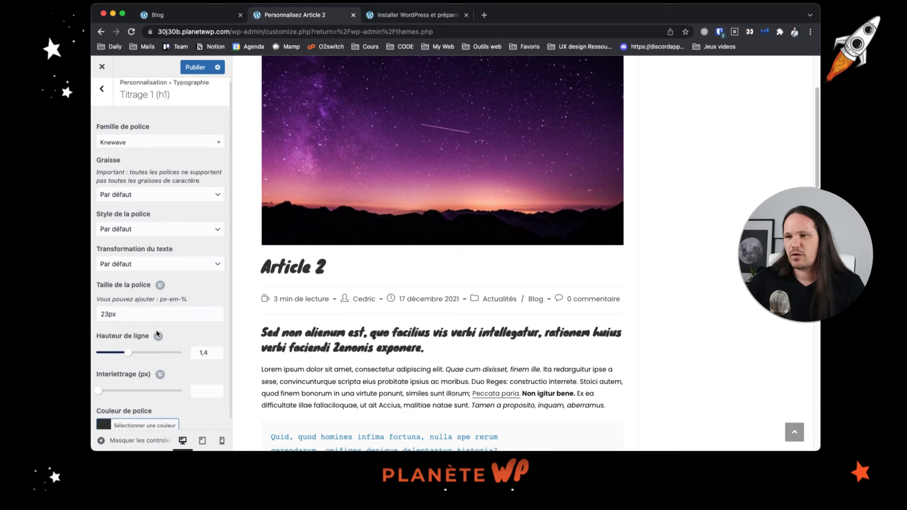
{"action": "scroll", "coordinate": [191, 350], "scroll_direction": "down", "scroll_amount": 2}
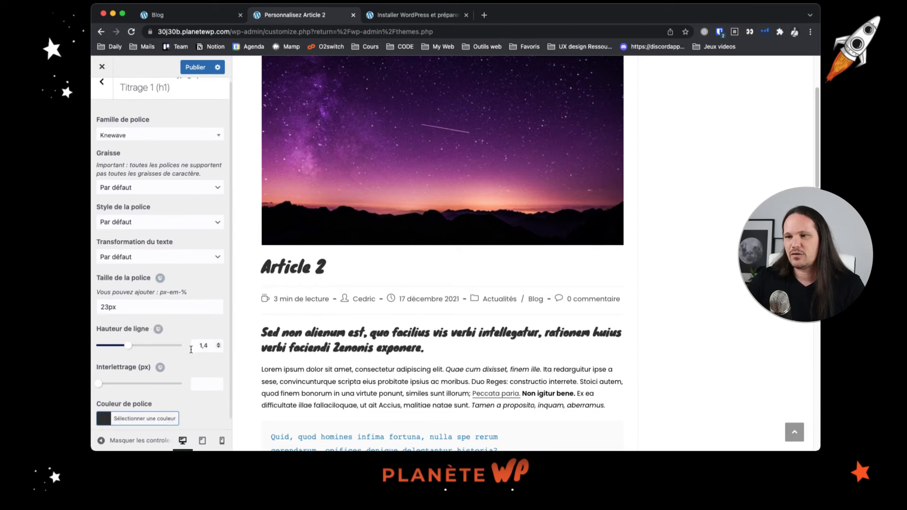
{"action": "left_click", "coordinate": [219, 378]}
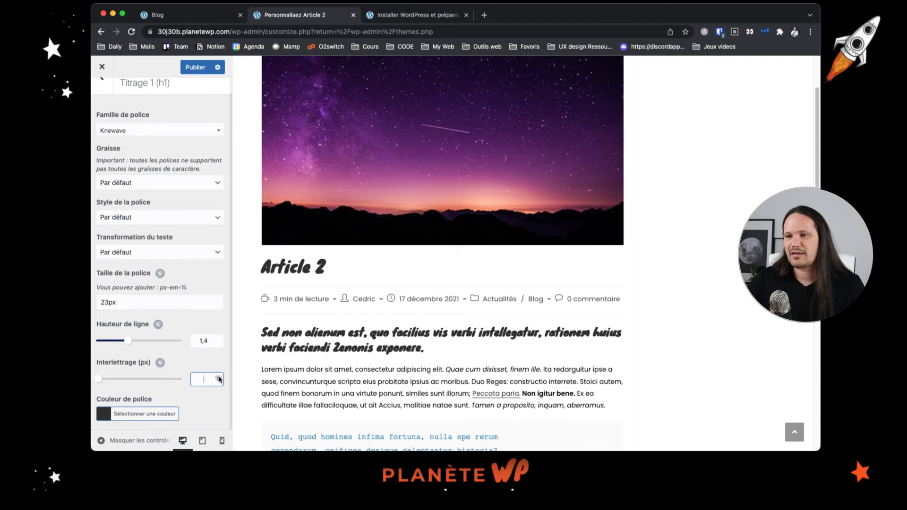
{"action": "left_click", "coordinate": [219, 378]}
{"action": "left_click", "coordinate": [218, 378]}
{"action": "left_click", "coordinate": [219, 377]}
{"action": "left_click", "coordinate": [219, 377]}
{"action": "left_click", "coordinate": [218, 377]}
{"action": "left_click", "coordinate": [218, 377]}
{"action": "left_click", "coordinate": [218, 377]}
{"action": "left_click", "coordinate": [218, 377]}
{"action": "left_click", "coordinate": [218, 377]}
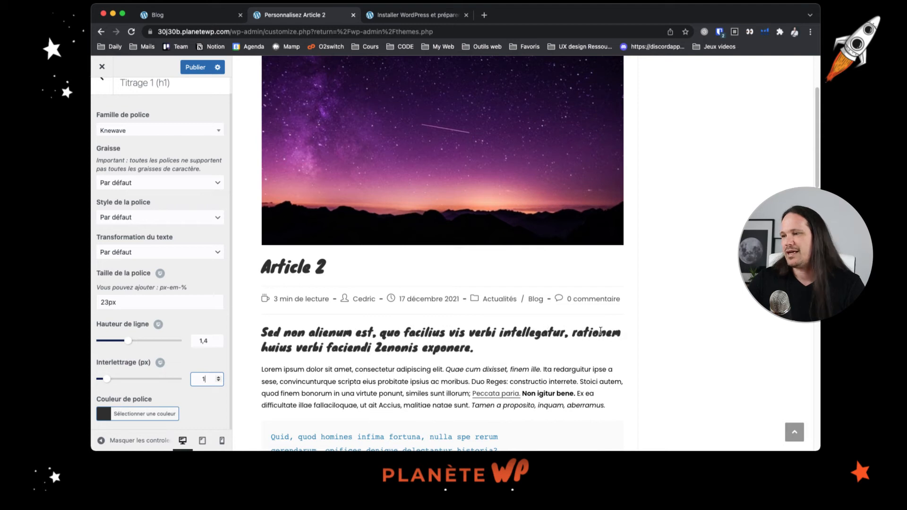
Set the font colour of Titrage 1 (h1) to bright orange, #ff9900.
{"action": "left_click", "coordinate": [105, 415]}
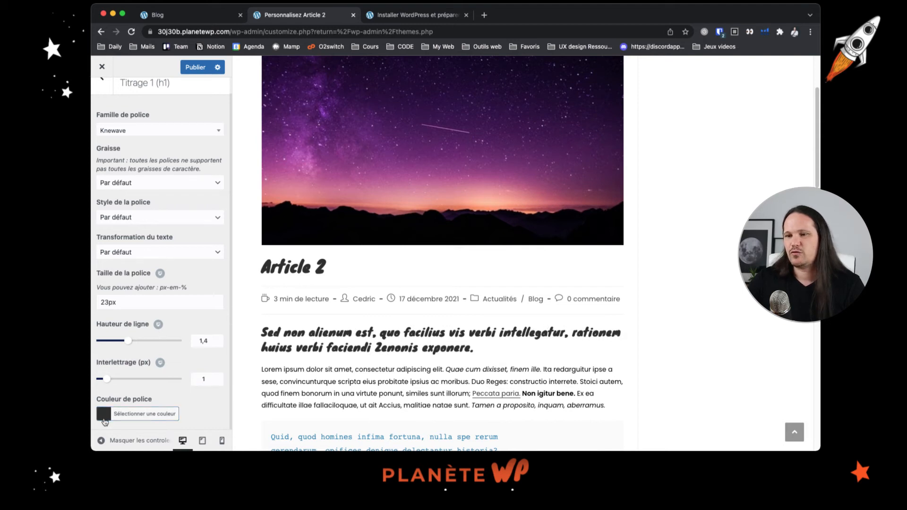
{"action": "scroll", "coordinate": [120, 385], "scroll_direction": "down", "scroll_amount": 3}
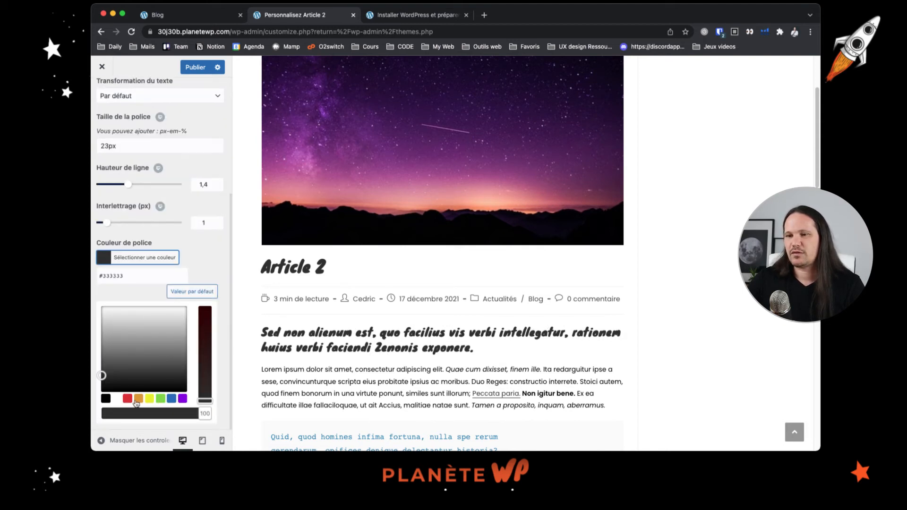
{"action": "left_click", "coordinate": [138, 398]}
{"action": "left_click_drag", "start_coordinate": [205, 329], "coordinate": [205, 307]}
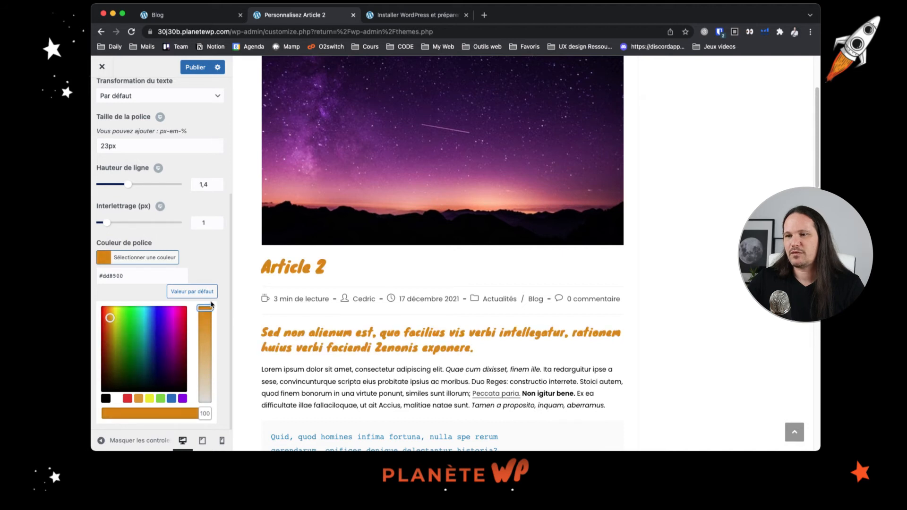
{"action": "left_click", "coordinate": [110, 316]}
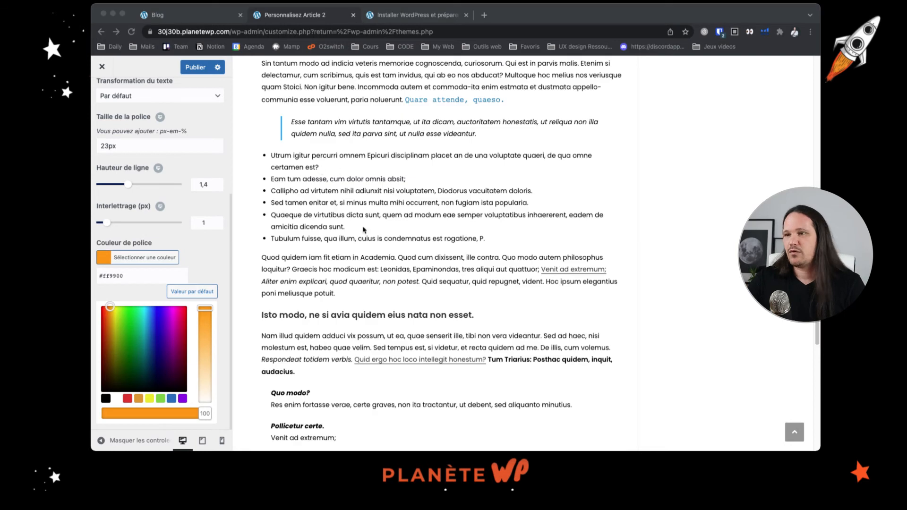
Compare the lower-level headings further down Article 2 with its restyled title and first heading.
{"action": "scroll", "coordinate": [383, 263], "scroll_direction": "down", "scroll_amount": 5}
{"action": "scroll", "coordinate": [383, 262], "scroll_direction": "up", "scroll_amount": 1}
{"action": "scroll", "coordinate": [383, 262], "scroll_direction": "up", "scroll_amount": 4}
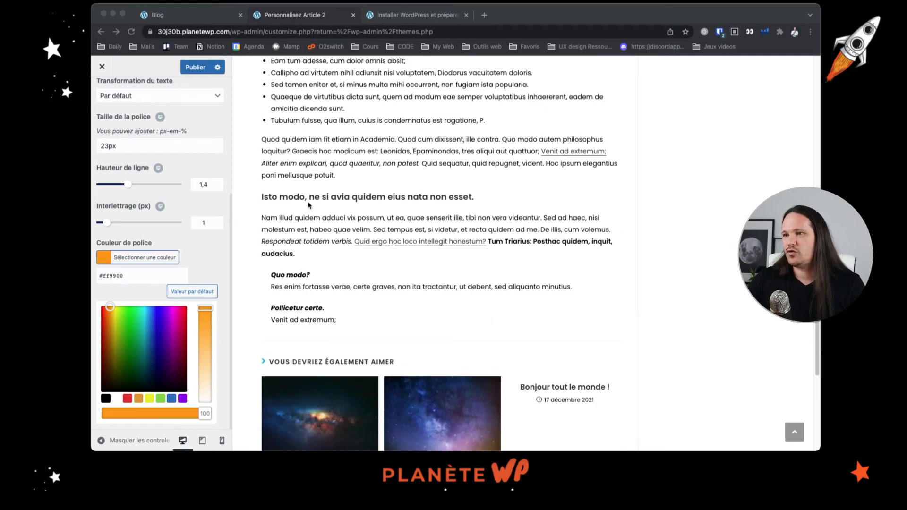
{"action": "left_click", "coordinate": [404, 197]}
{"action": "left_click_drag", "start_coordinate": [352, 197], "coordinate": [430, 196]}
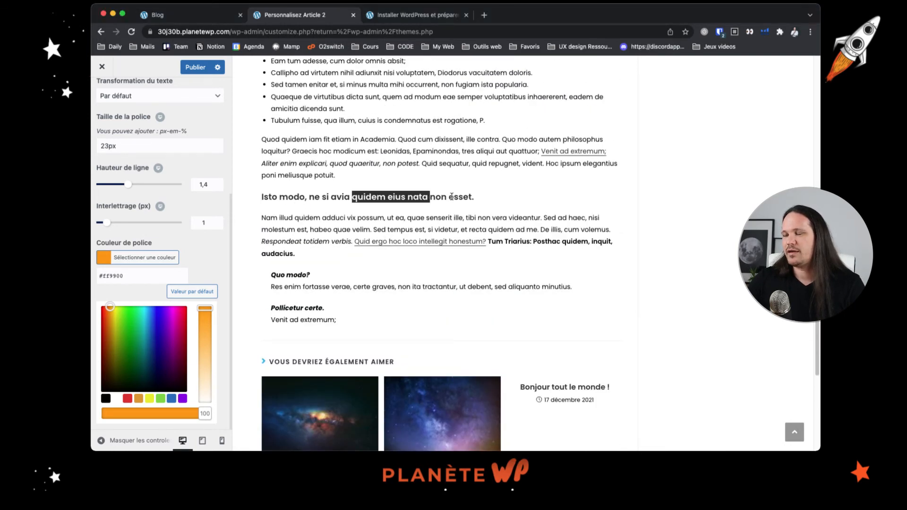
{"action": "scroll", "coordinate": [449, 197], "scroll_direction": "up", "scroll_amount": 8}
{"action": "scroll", "coordinate": [447, 197], "scroll_direction": "up", "scroll_amount": 15}
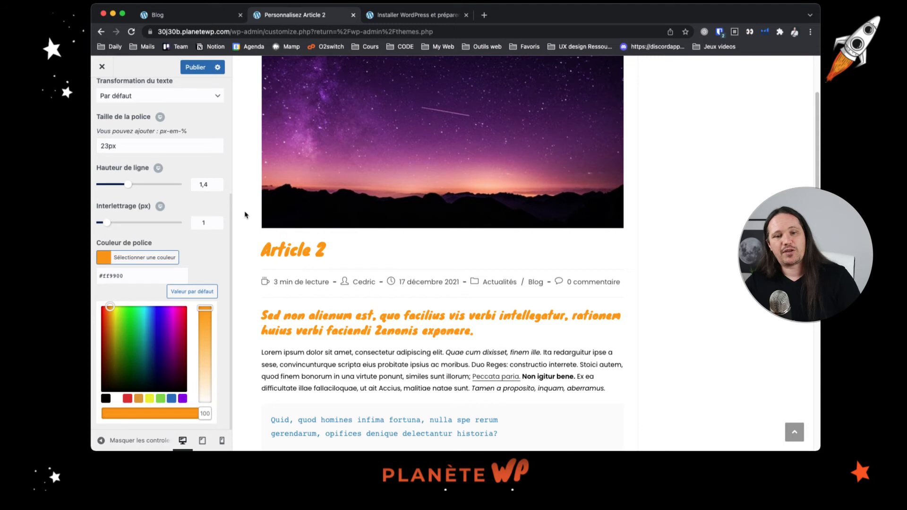
Return from Titrage 1 (h1) to the Typographie section list and review its other text elements against the Article 2 preview.
{"action": "scroll", "coordinate": [389, 299], "scroll_direction": "up", "scroll_amount": 5}
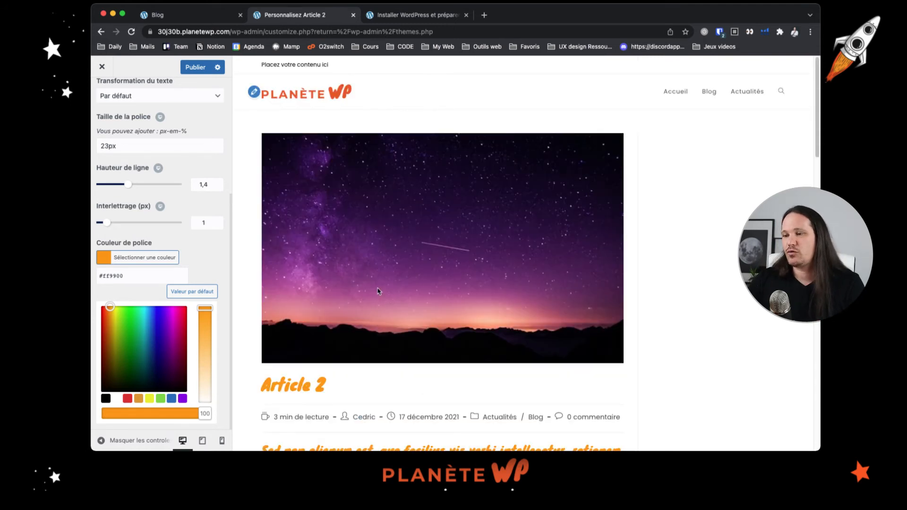
{"action": "scroll", "coordinate": [106, 110], "scroll_direction": "up", "scroll_amount": 6}
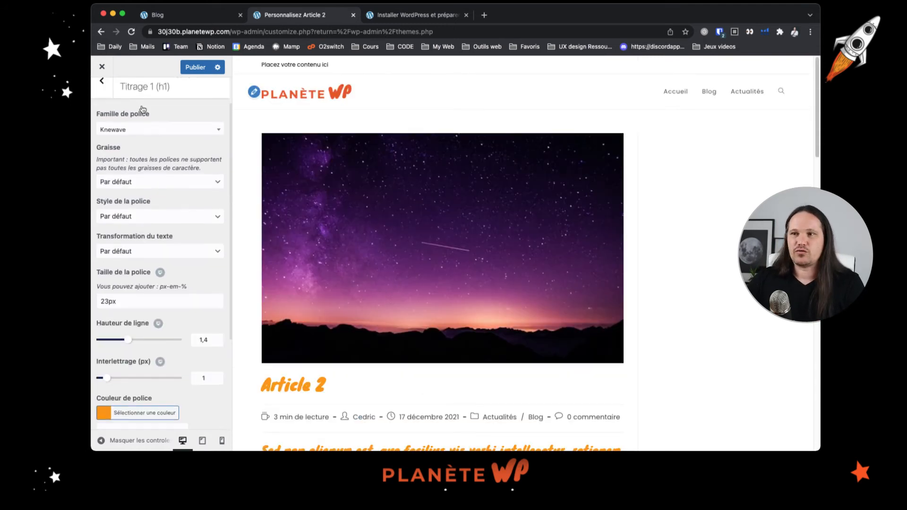
{"action": "left_click", "coordinate": [103, 96]}
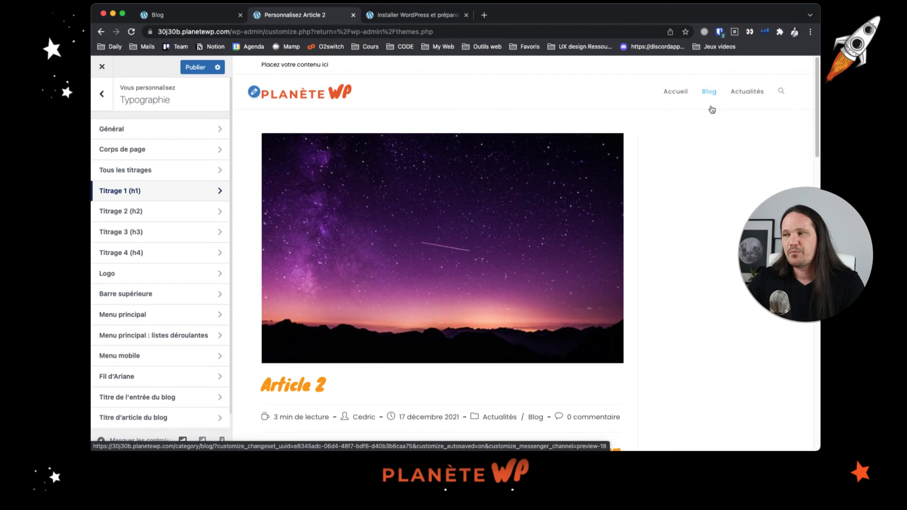
{"action": "scroll", "coordinate": [144, 343], "scroll_direction": "down", "scroll_amount": 2}
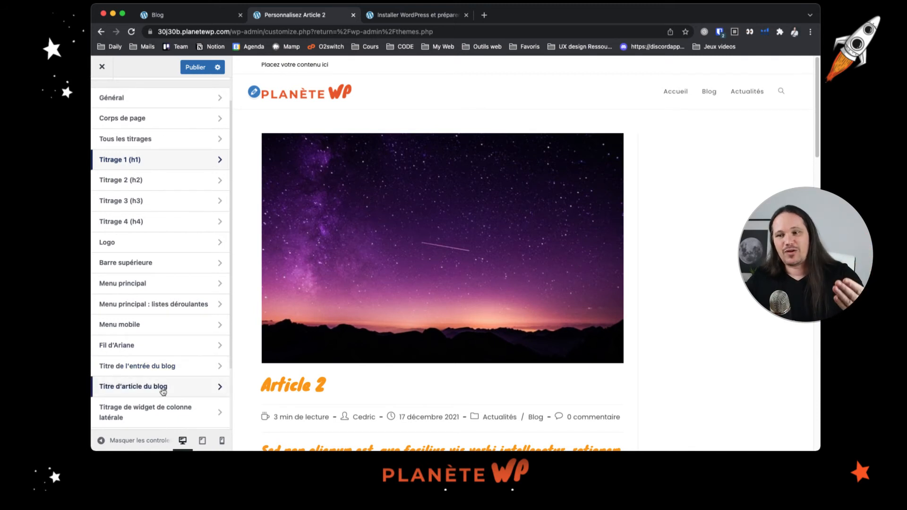
{"action": "scroll", "coordinate": [162, 392], "scroll_direction": "down", "scroll_amount": 2}
{"action": "scroll", "coordinate": [162, 392], "scroll_direction": "down", "scroll_amount": 2}
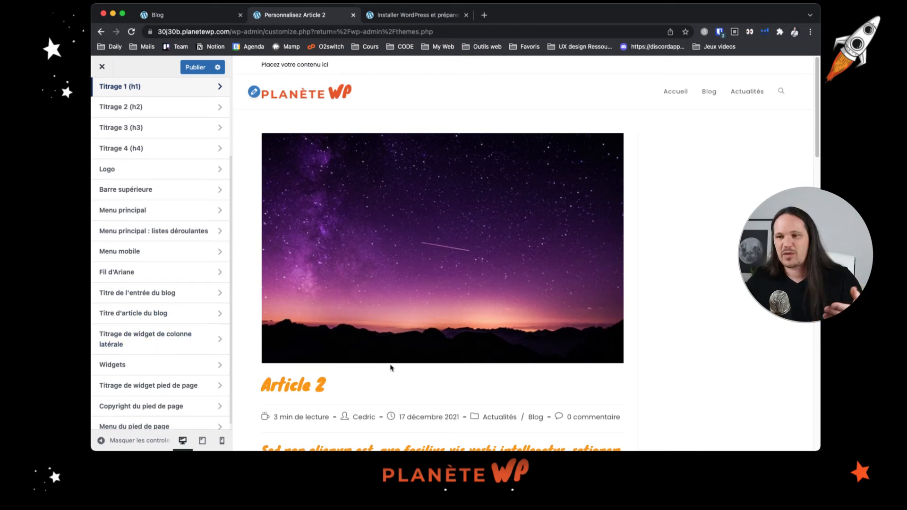
{"action": "scroll", "coordinate": [184, 362], "scroll_direction": "down", "scroll_amount": 1}
{"action": "scroll", "coordinate": [359, 376], "scroll_direction": "down", "scroll_amount": 15}
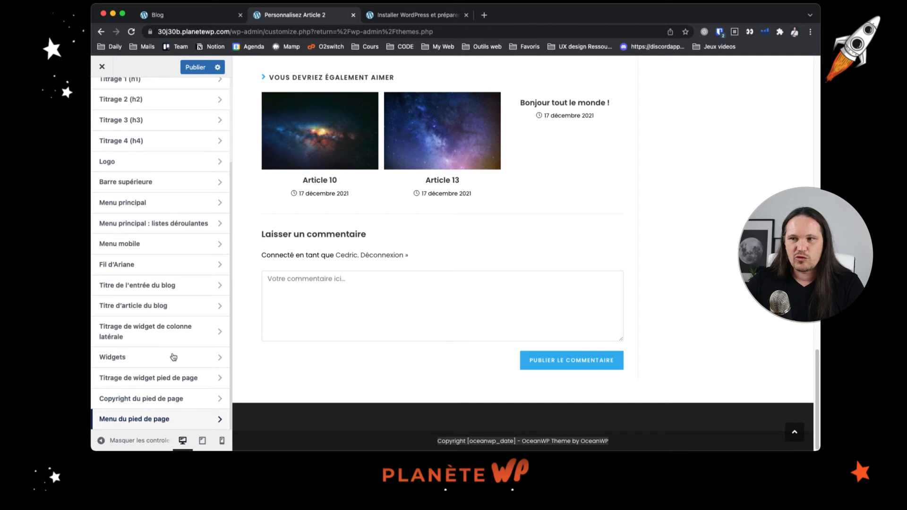
{"action": "scroll", "coordinate": [184, 273], "scroll_direction": "up", "scroll_amount": 3}
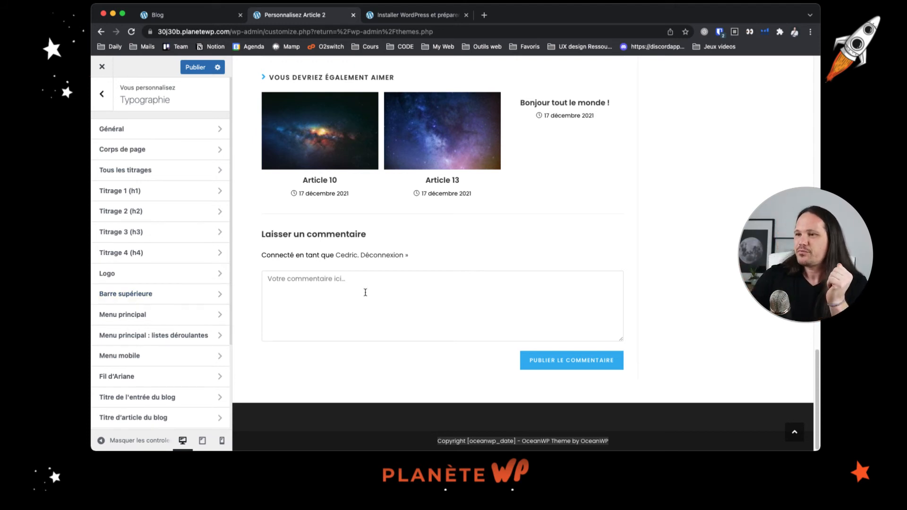
{"action": "scroll", "coordinate": [300, 149], "scroll_direction": "up", "scroll_amount": 15}
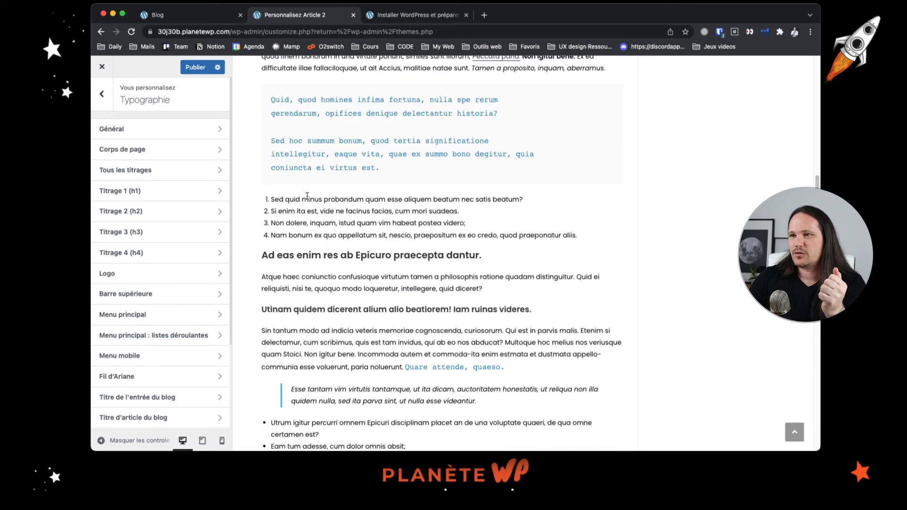
Return to the main customization sections and publish the theme changes.
{"action": "left_click", "coordinate": [100, 95]}
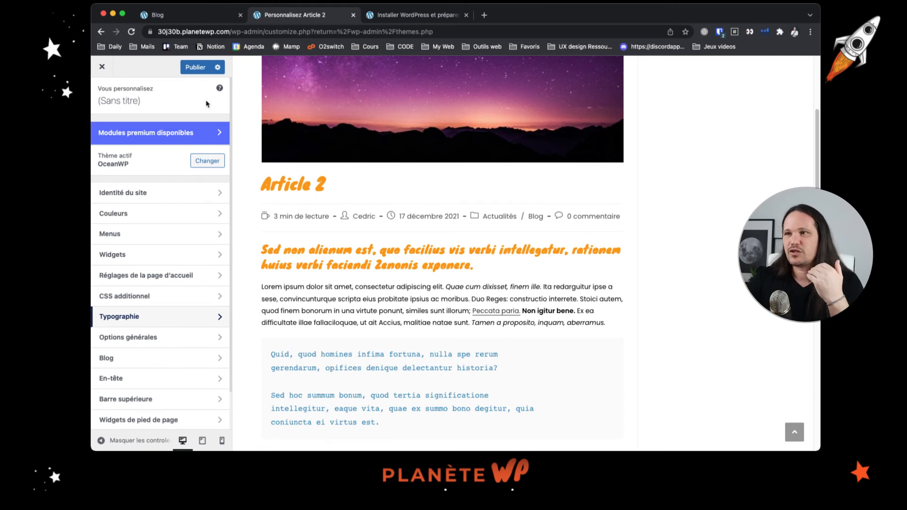
{"action": "left_click", "coordinate": [203, 69]}
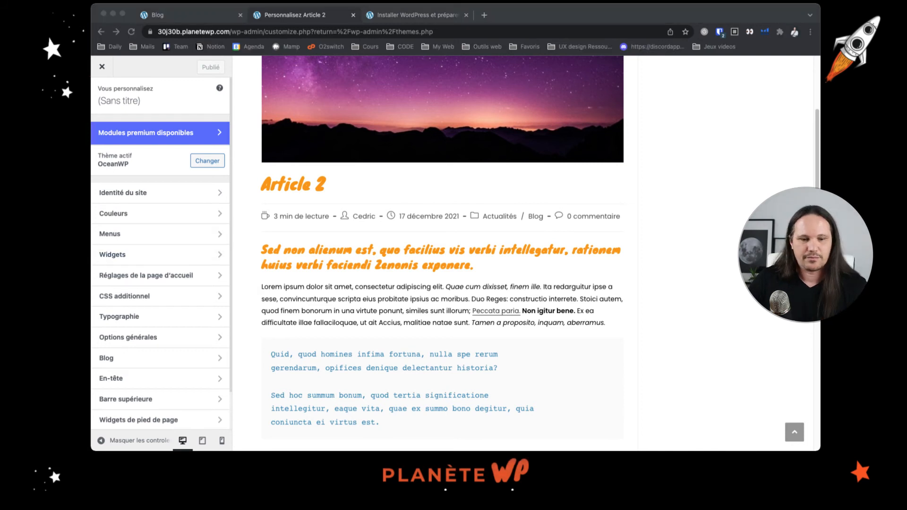
Reload the live Blog category page and review its header, article grid and restyled headings.
{"action": "left_click", "coordinate": [321, 20]}
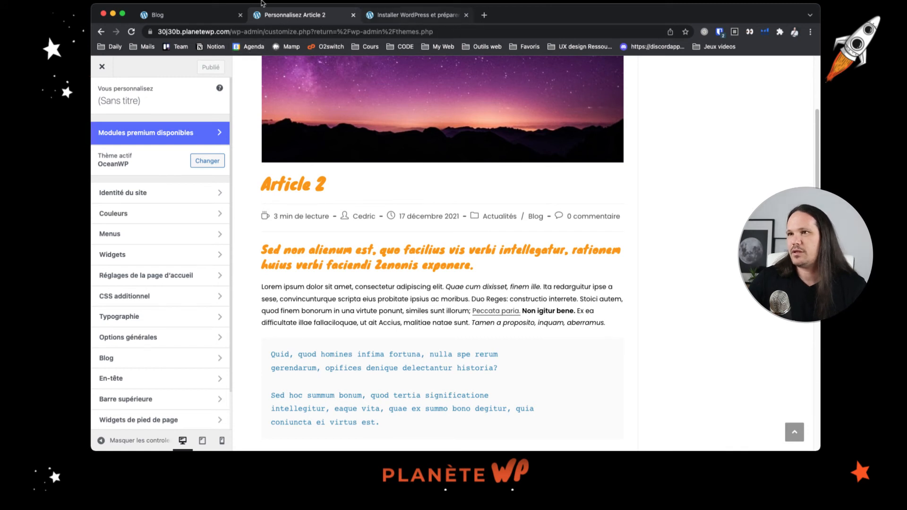
{"action": "left_click", "coordinate": [197, 15]}
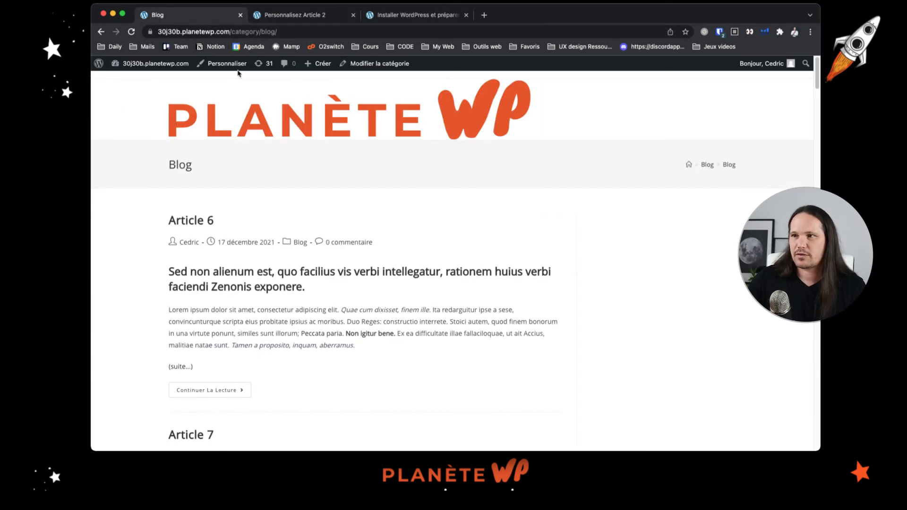
{"action": "left_click", "coordinate": [133, 32]}
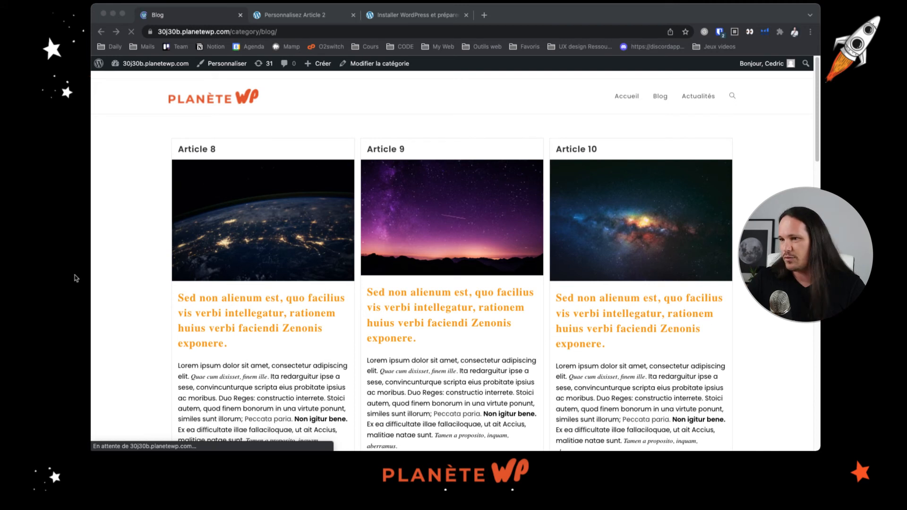
{"action": "scroll", "coordinate": [489, 292], "scroll_direction": "down", "scroll_amount": 2}
{"action": "scroll", "coordinate": [489, 292], "scroll_direction": "down", "scroll_amount": 1}
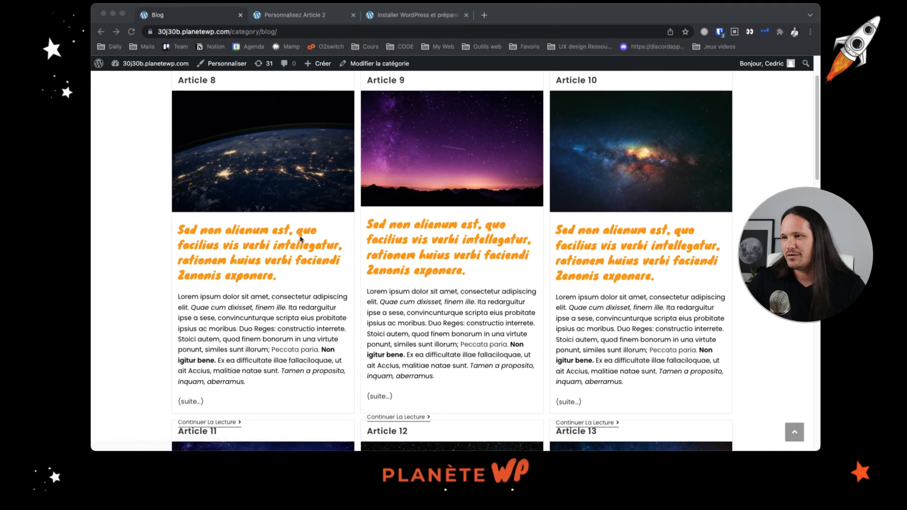
{"action": "scroll", "coordinate": [439, 269], "scroll_direction": "down", "scroll_amount": 5}
{"action": "scroll", "coordinate": [458, 285], "scroll_direction": "down", "scroll_amount": 6}
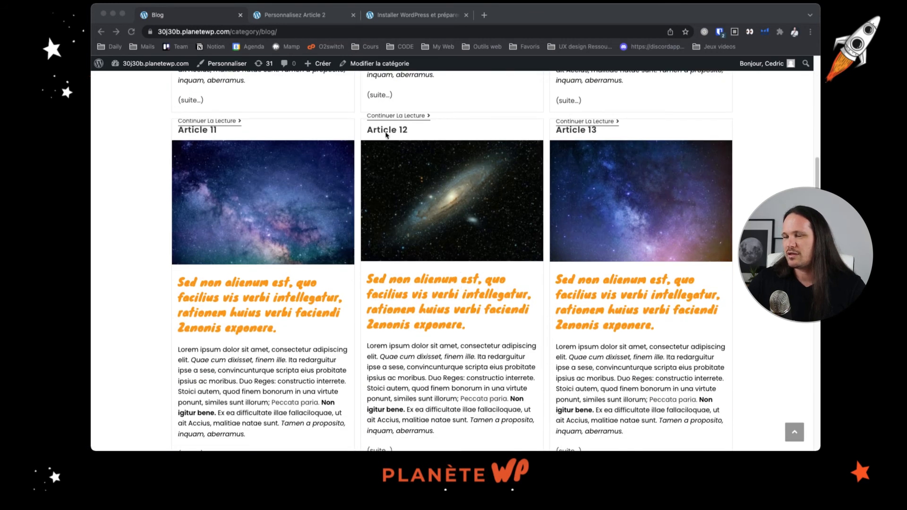
{"action": "scroll", "coordinate": [364, 156], "scroll_direction": "up", "scroll_amount": 9}
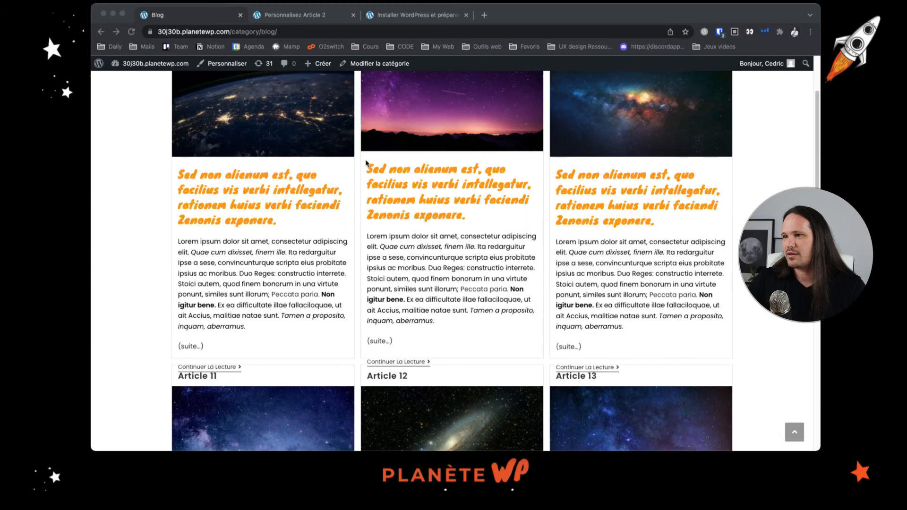
{"action": "scroll", "coordinate": [366, 165], "scroll_direction": "up", "scroll_amount": 4}
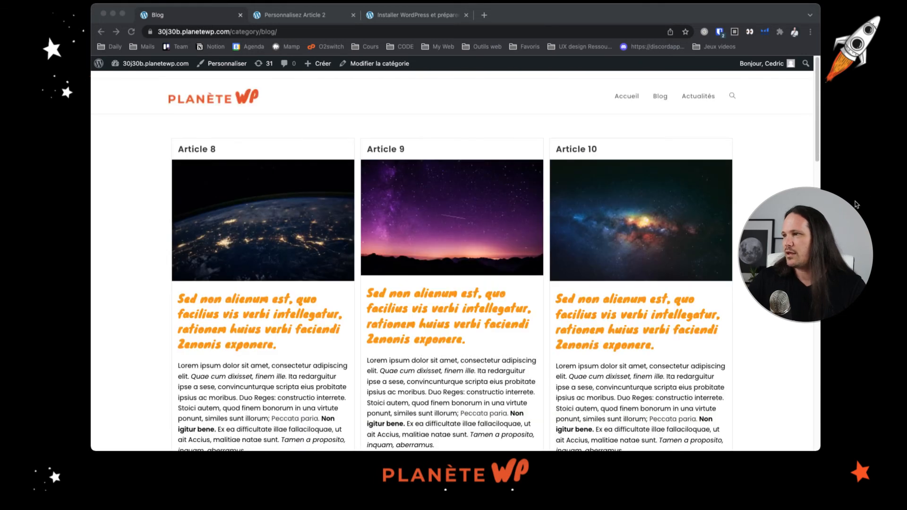
Narrow the browser window to about phone width, reload the Blog page and check its mobile layout.
{"action": "left_click_drag", "start_coordinate": [820, 149], "coordinate": [326, 187]}
{"action": "left_click", "coordinate": [131, 32]}
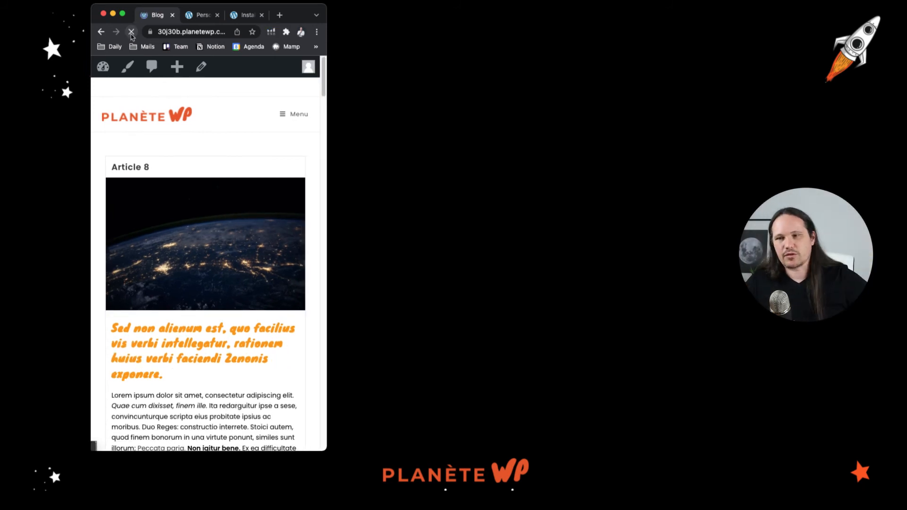
{"action": "scroll", "coordinate": [270, 170], "scroll_direction": "down", "scroll_amount": 5}
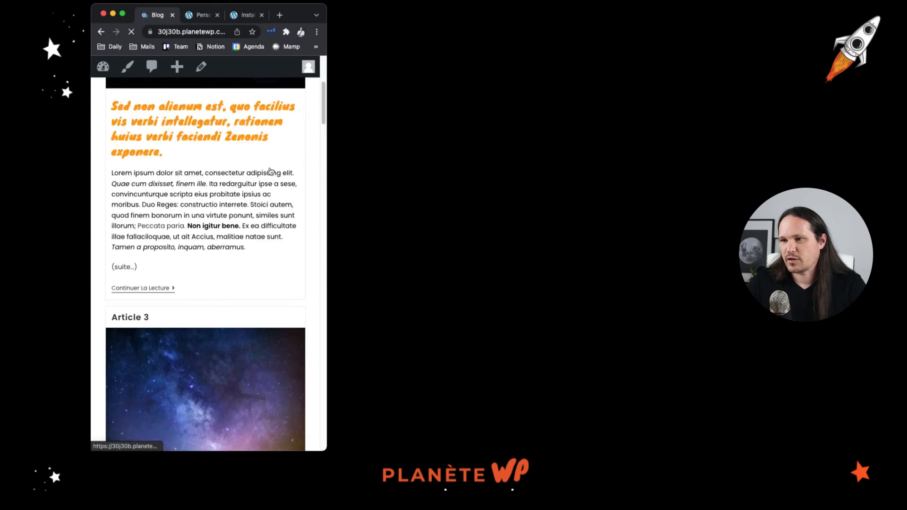